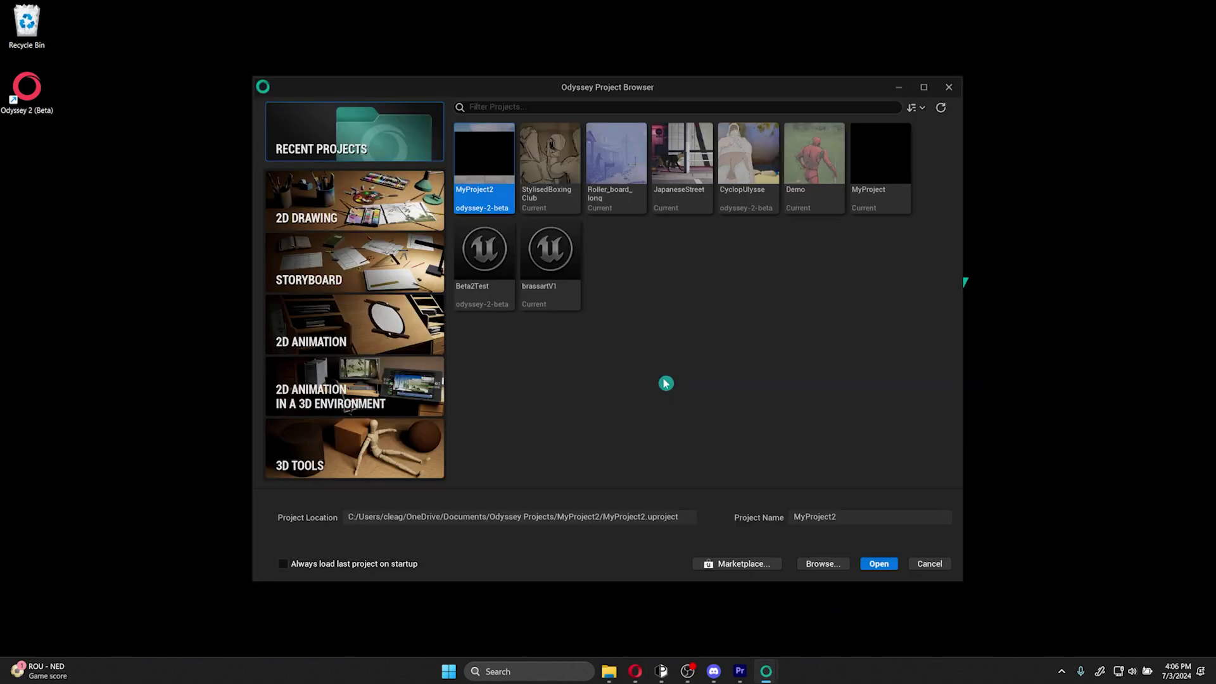
# Step: Look through the 2D Drawing, 2D Animation and 2D Animation in a 3D Environment project templates, ending on 2D Drawing
pyautogui.click(347, 216)
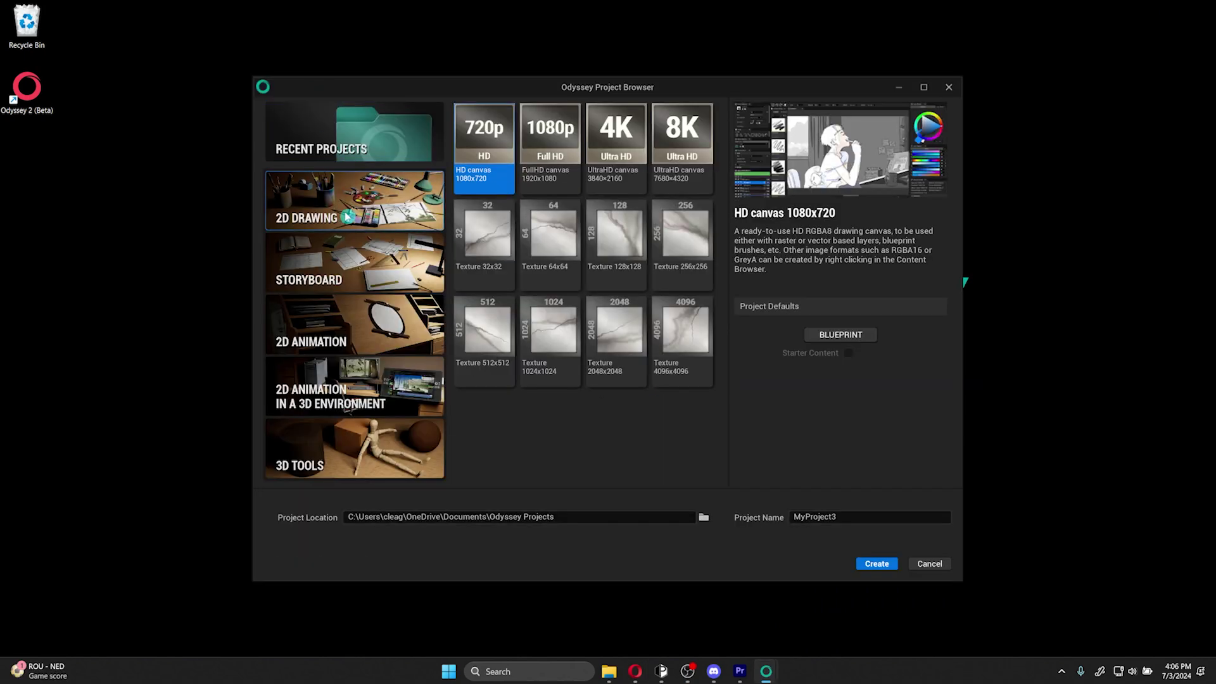
pyautogui.click(371, 335)
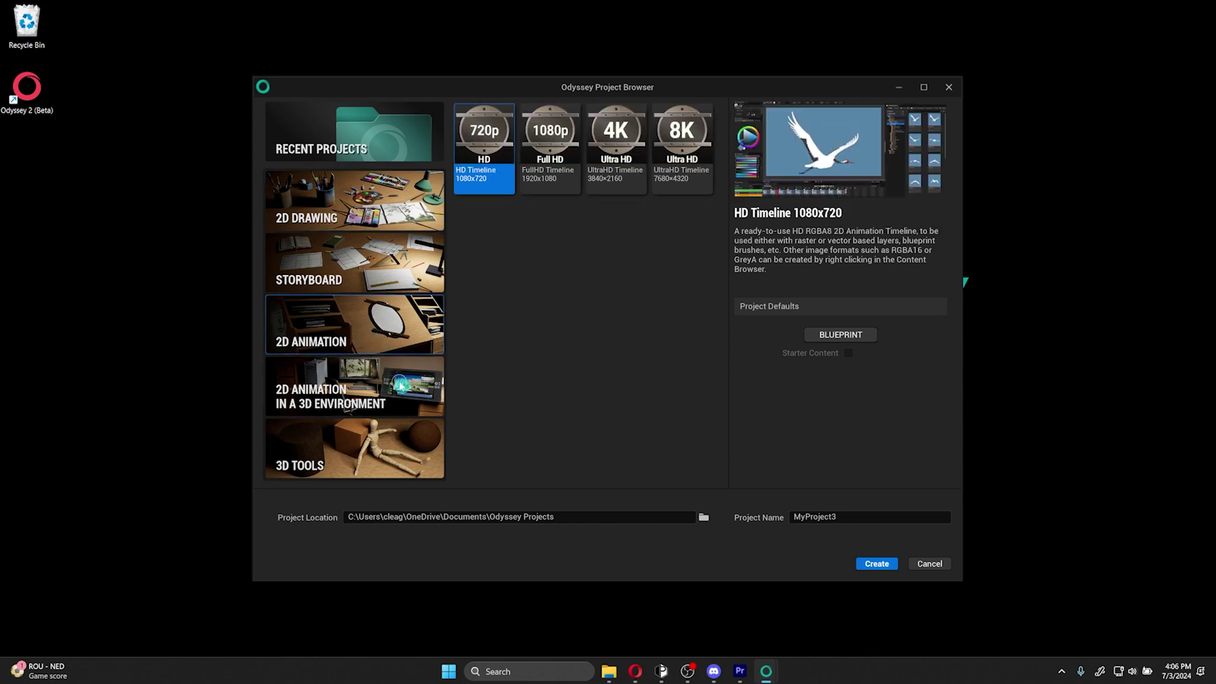
pyautogui.click(401, 384)
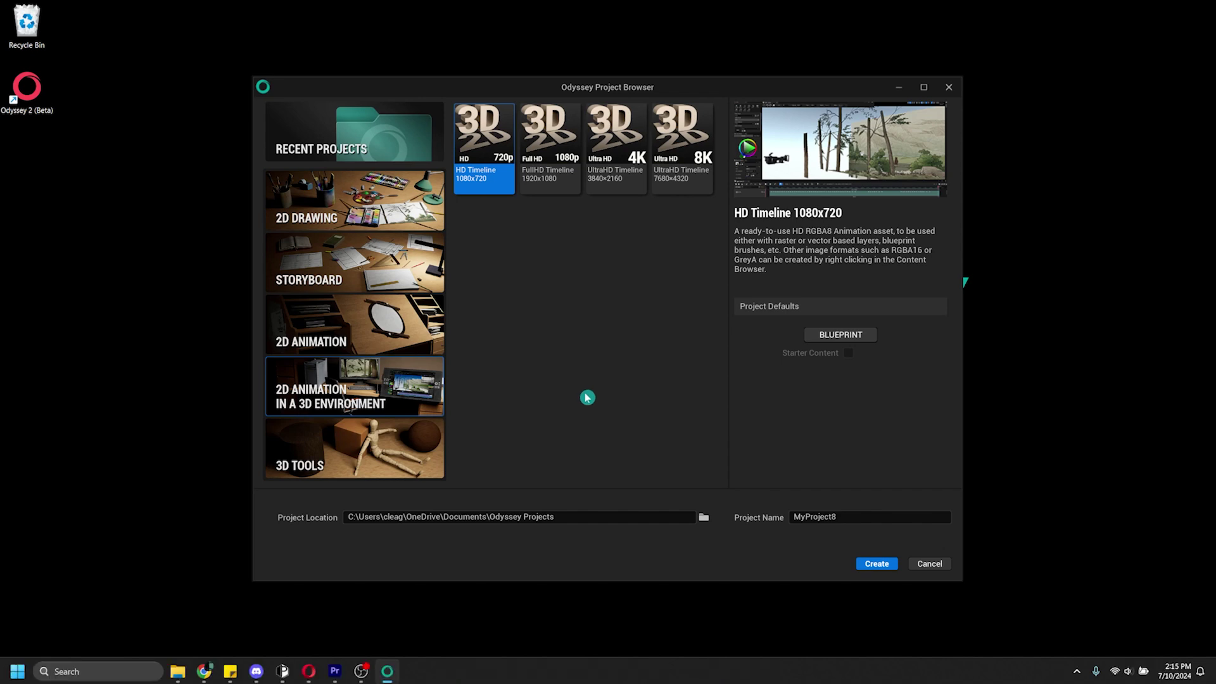
pyautogui.click(389, 207)
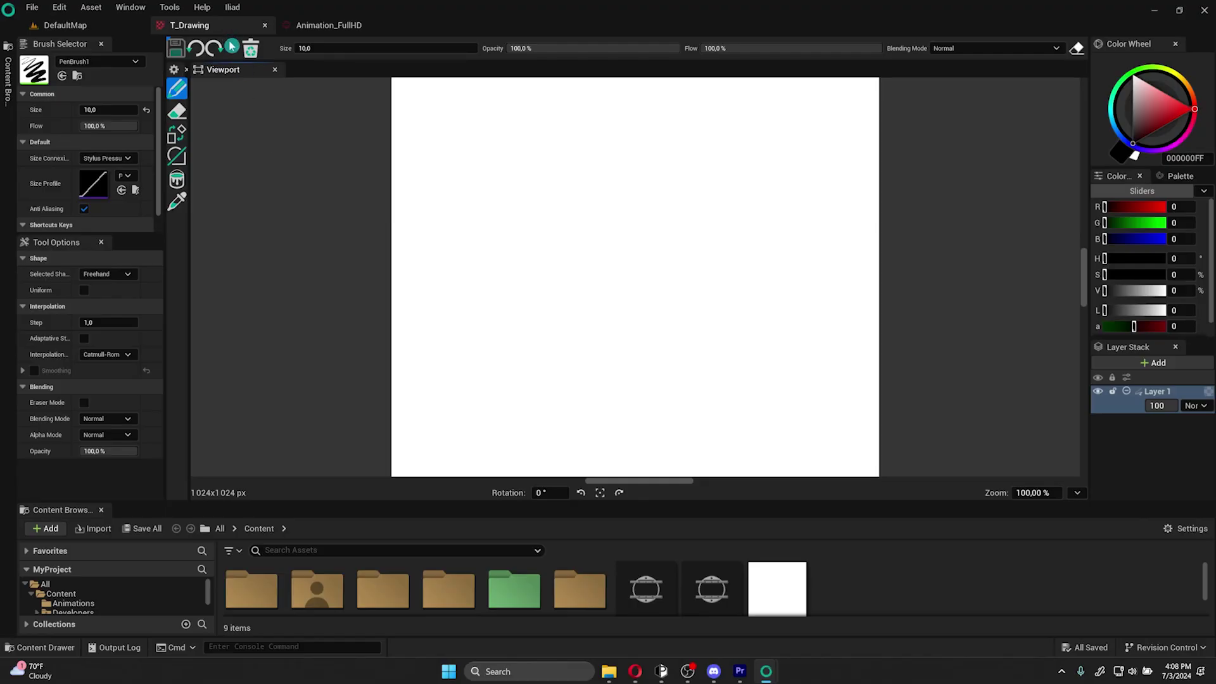
# Step: Show the Top Bar's title and resize the Tools panel to two columns and back to a single column
pyautogui.click(170, 42)
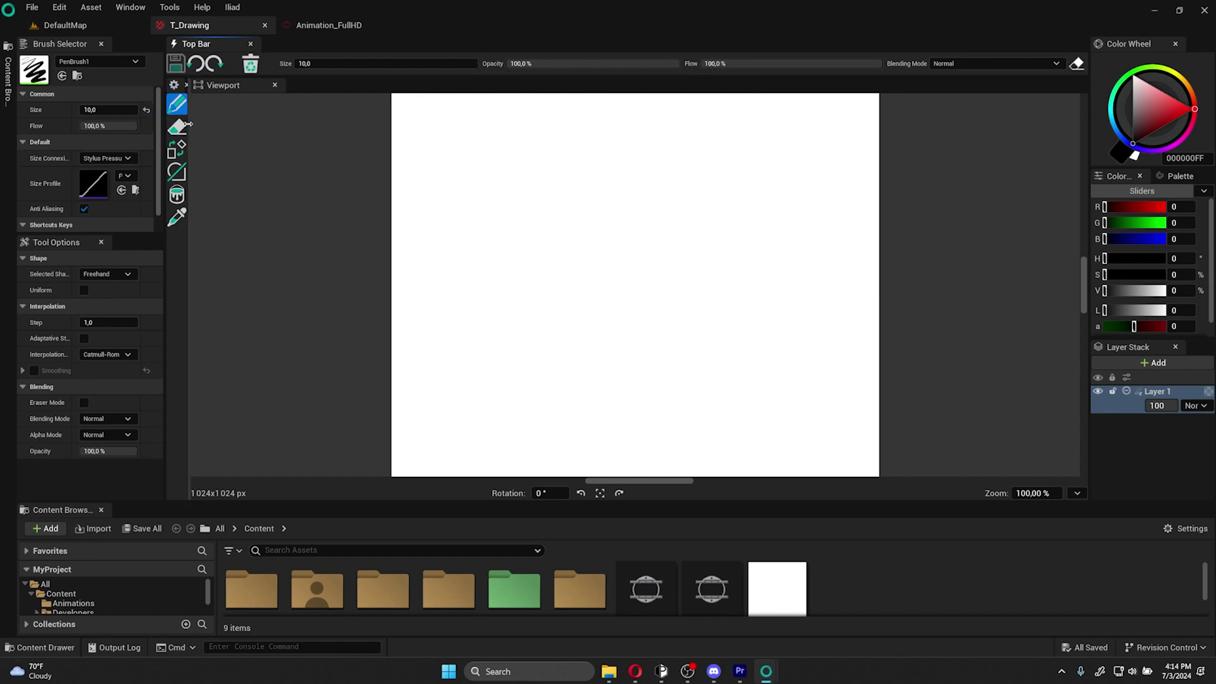
pyautogui.moveTo(188, 124); pyautogui.dragTo(232, 125)
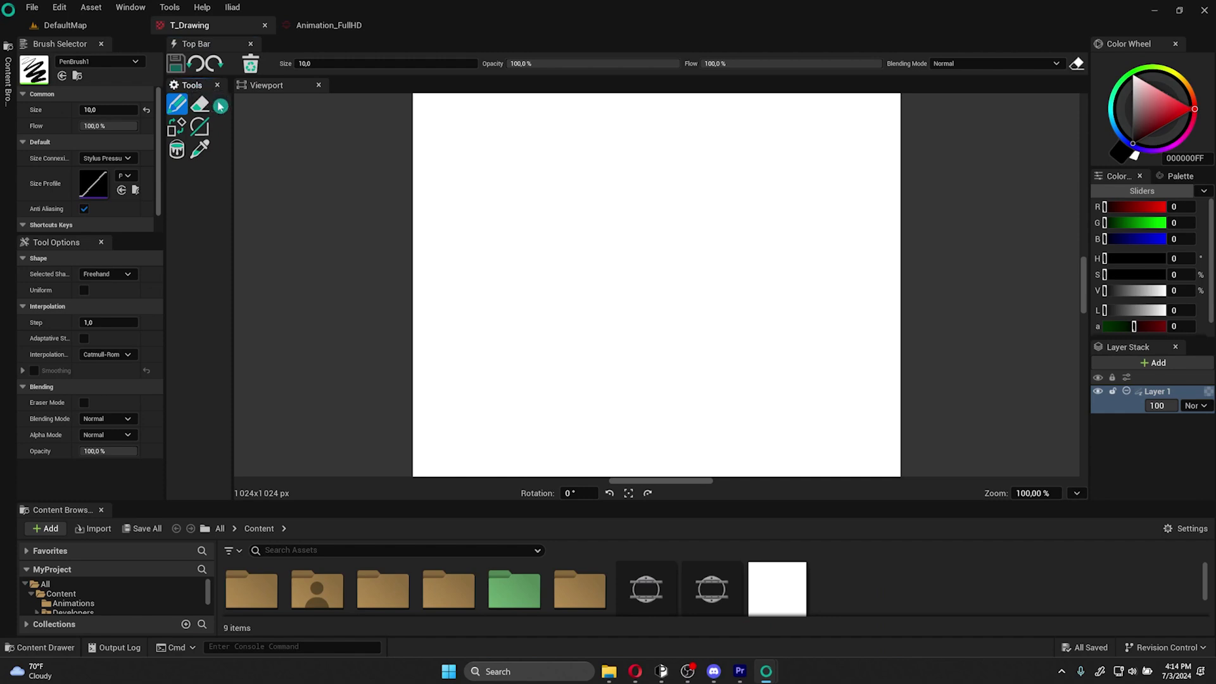
pyautogui.moveTo(231, 157); pyautogui.dragTo(200, 154)
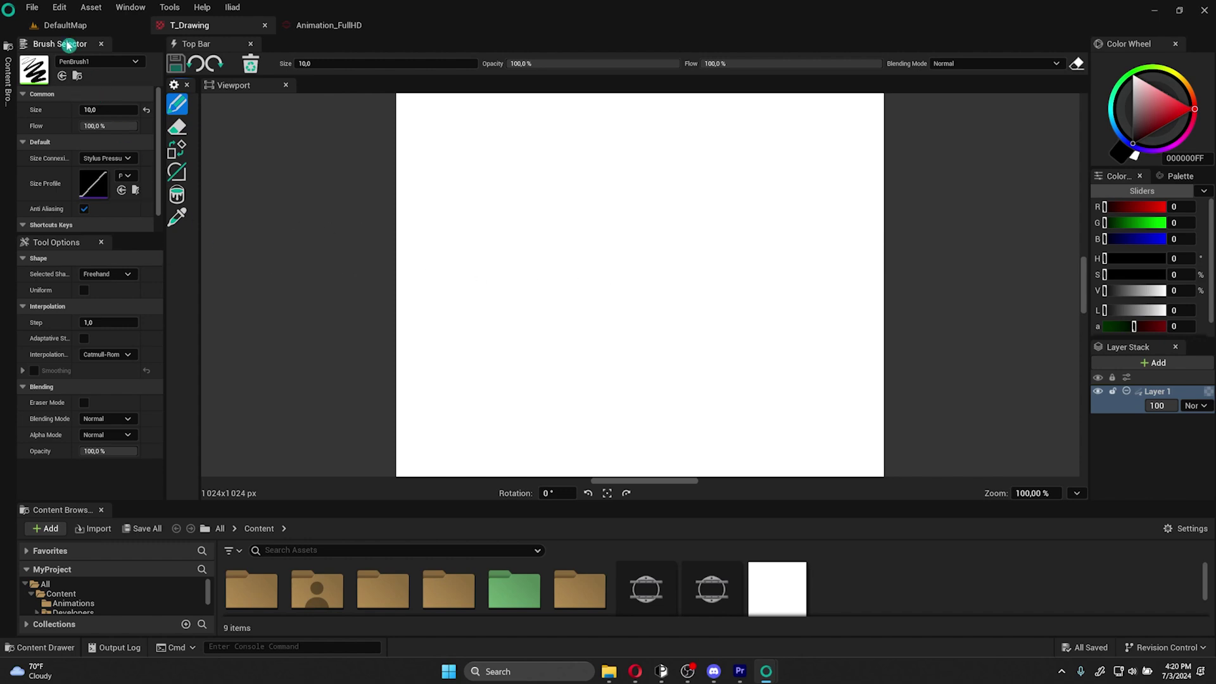
# Step: Look at the brush choices in the Brush Selector and the shape choices in the Tool Options
pyautogui.click(108, 63)
pyautogui.click(107, 63)
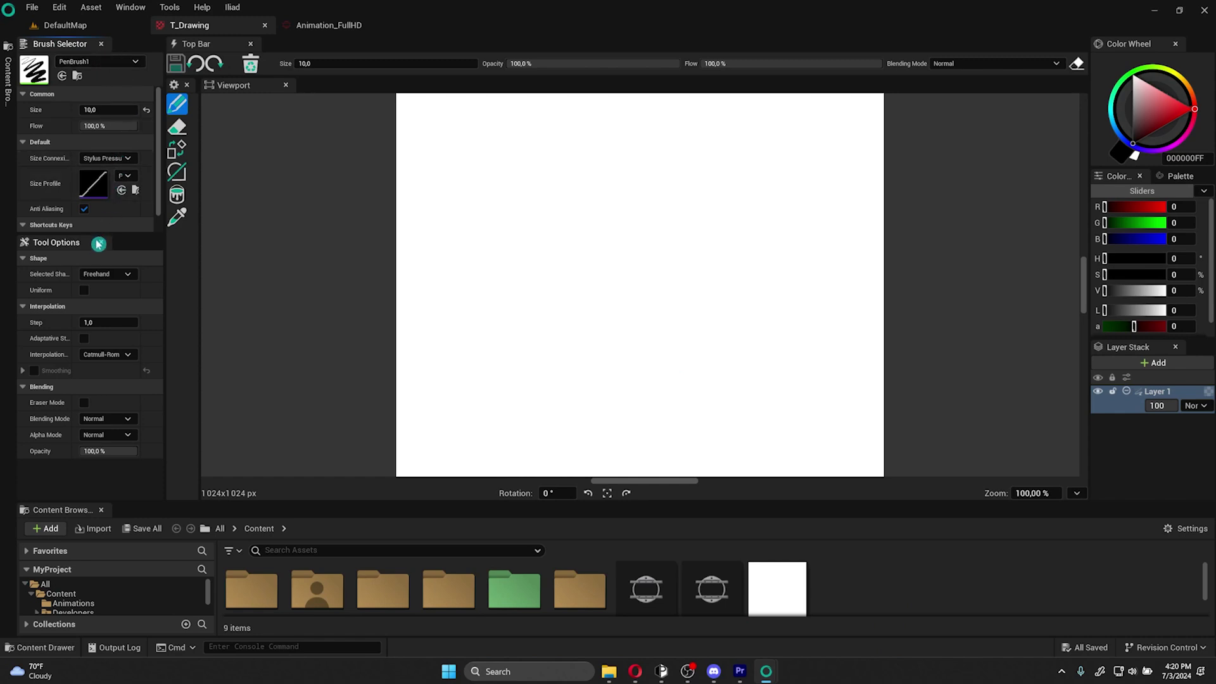
pyautogui.click(129, 274)
pyautogui.click(128, 274)
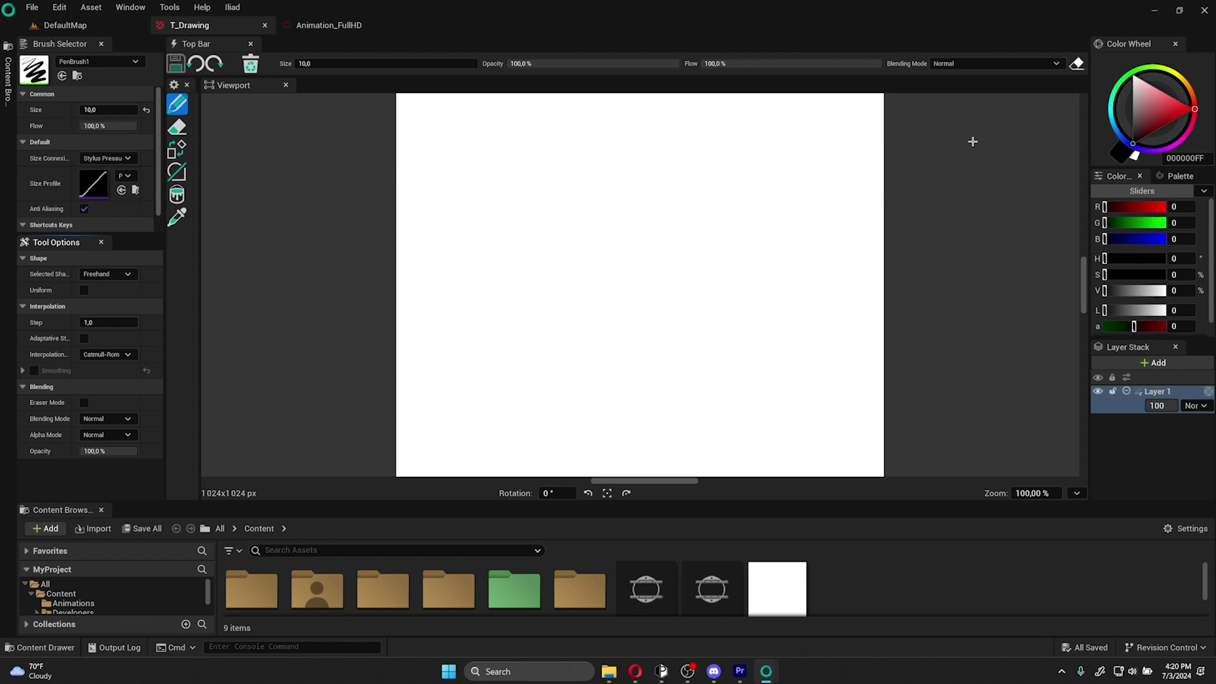
# Step: Set the drawing color to pure red (FF0000FF) using the Color Wheel and the red slider
pyautogui.click(1154, 46)
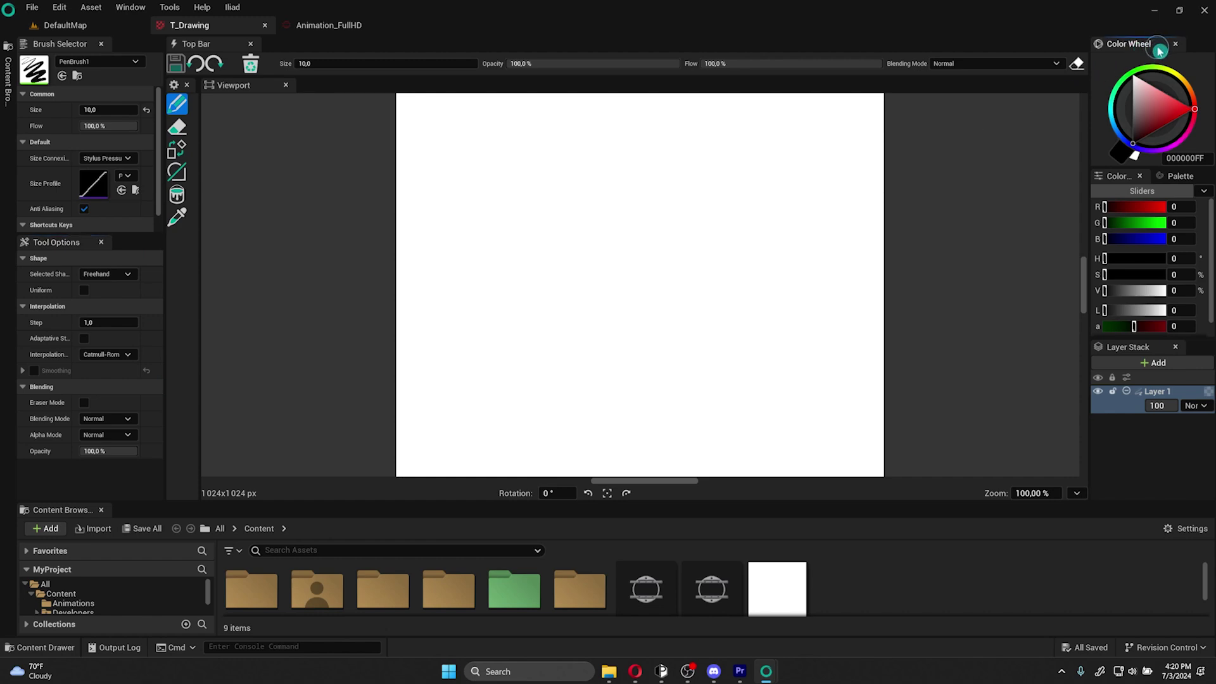
pyautogui.click(1133, 87)
pyautogui.moveTo(1134, 87); pyautogui.dragTo(1194, 109)
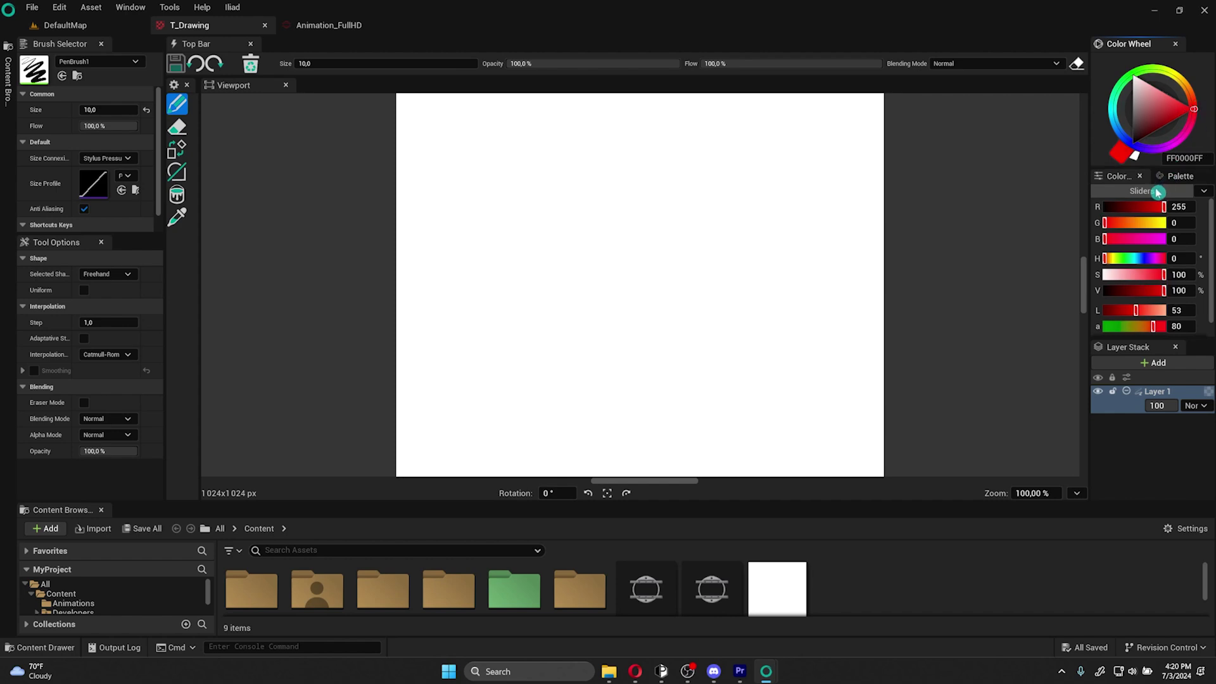
pyautogui.moveTo(1143, 206); pyautogui.dragTo(1168, 206)
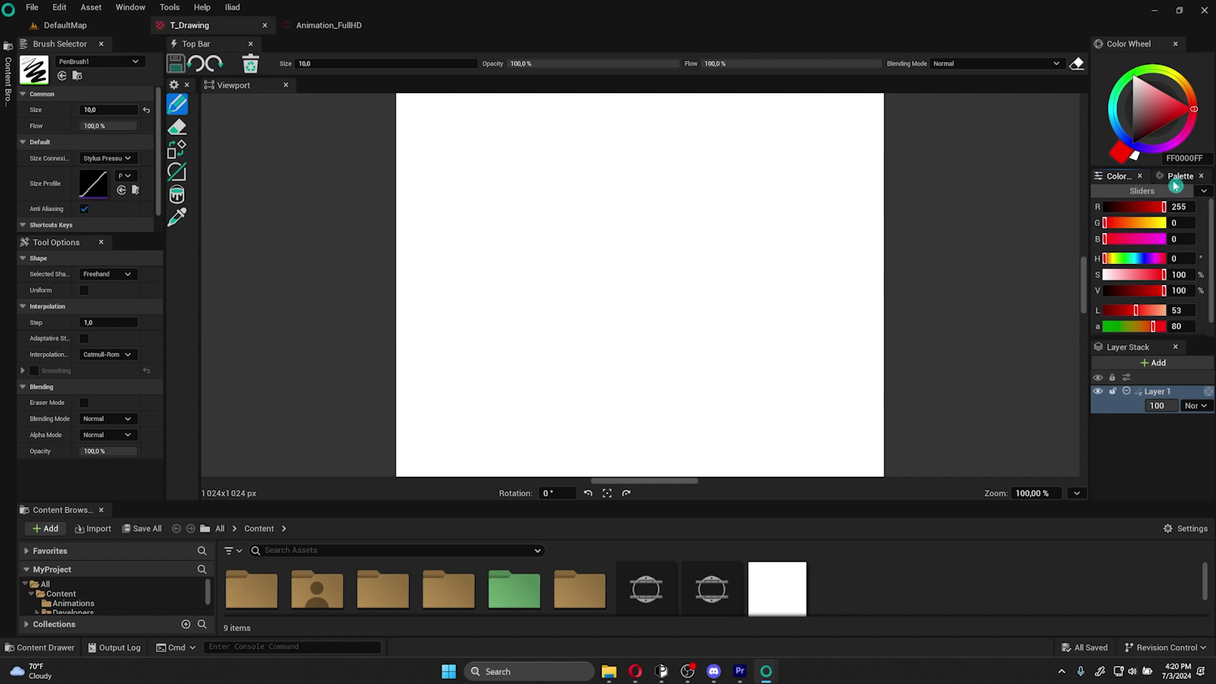
# Step: Look at the Palette and its choice of palettes, and inspect the Layer Stack
pyautogui.click(1176, 180)
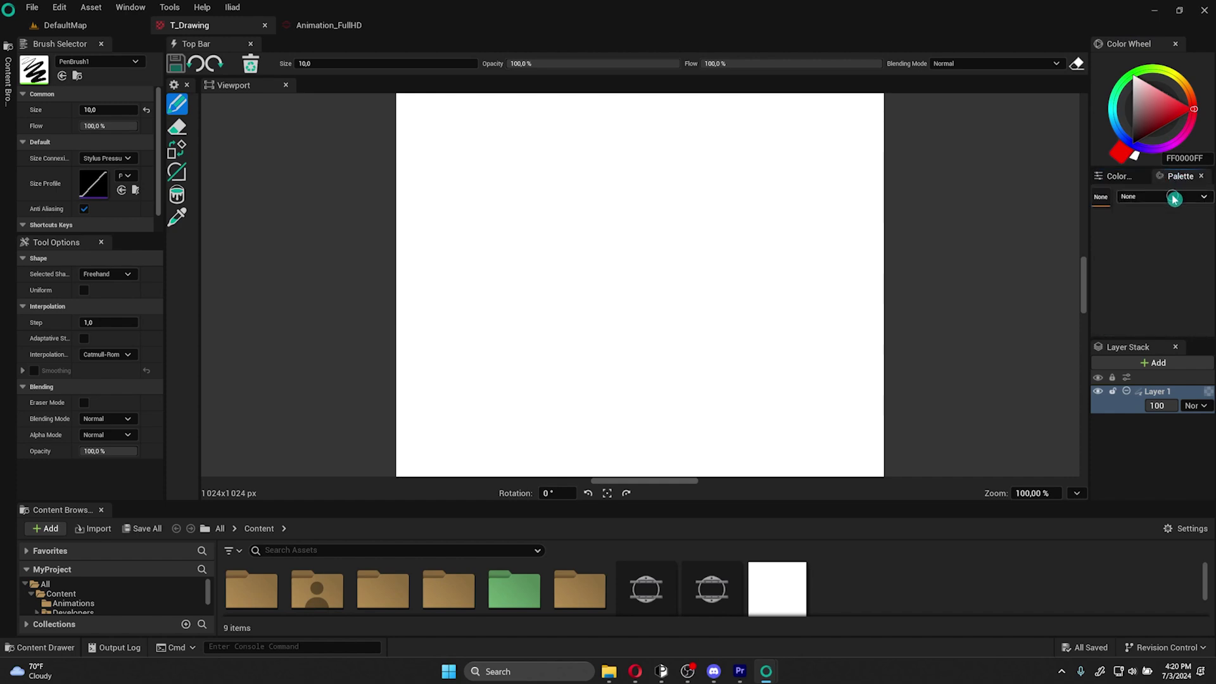
pyautogui.click(1173, 197)
pyautogui.click(1173, 200)
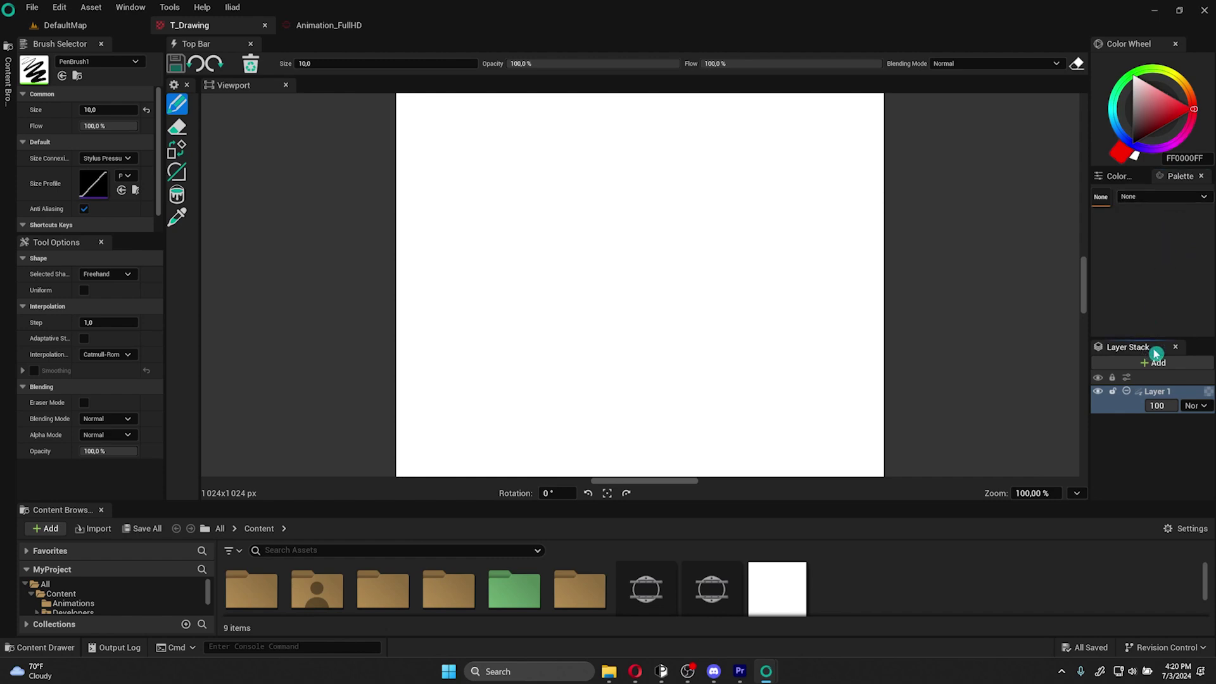
pyautogui.click(1163, 428)
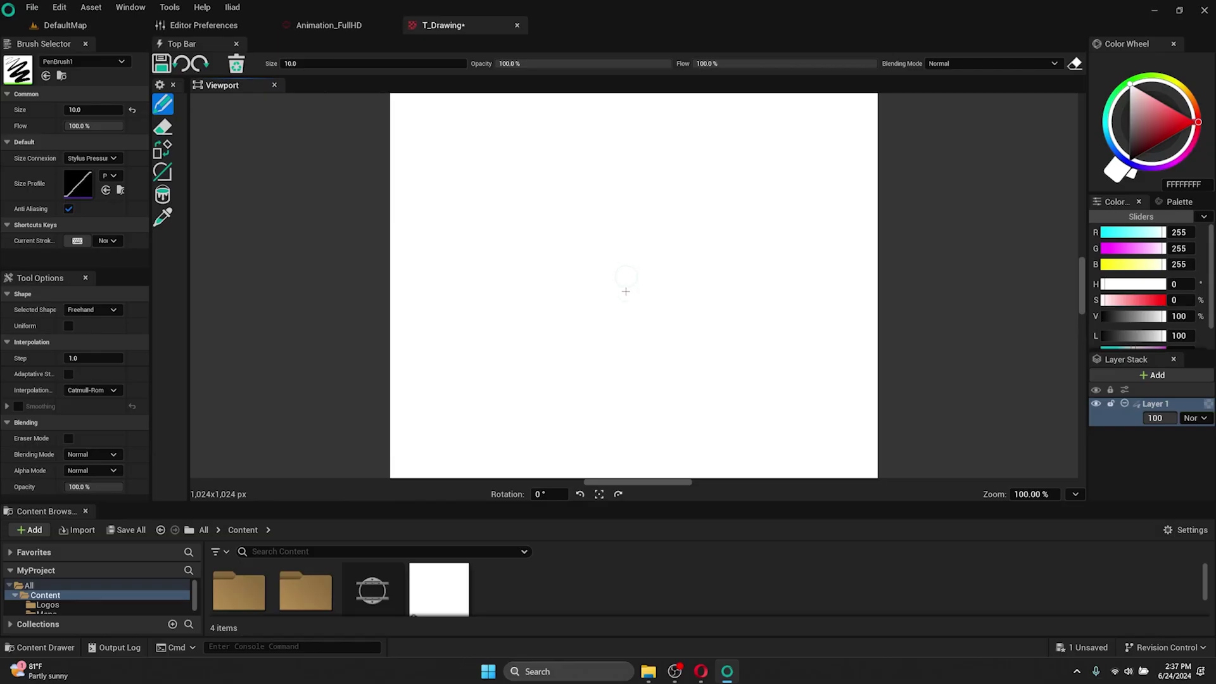
# Step: Rotate the canvas stepwise in both directions and reset its rotation to 0°
pyautogui.click(581, 493)
pyautogui.click(618, 494)
pyautogui.click(581, 493)
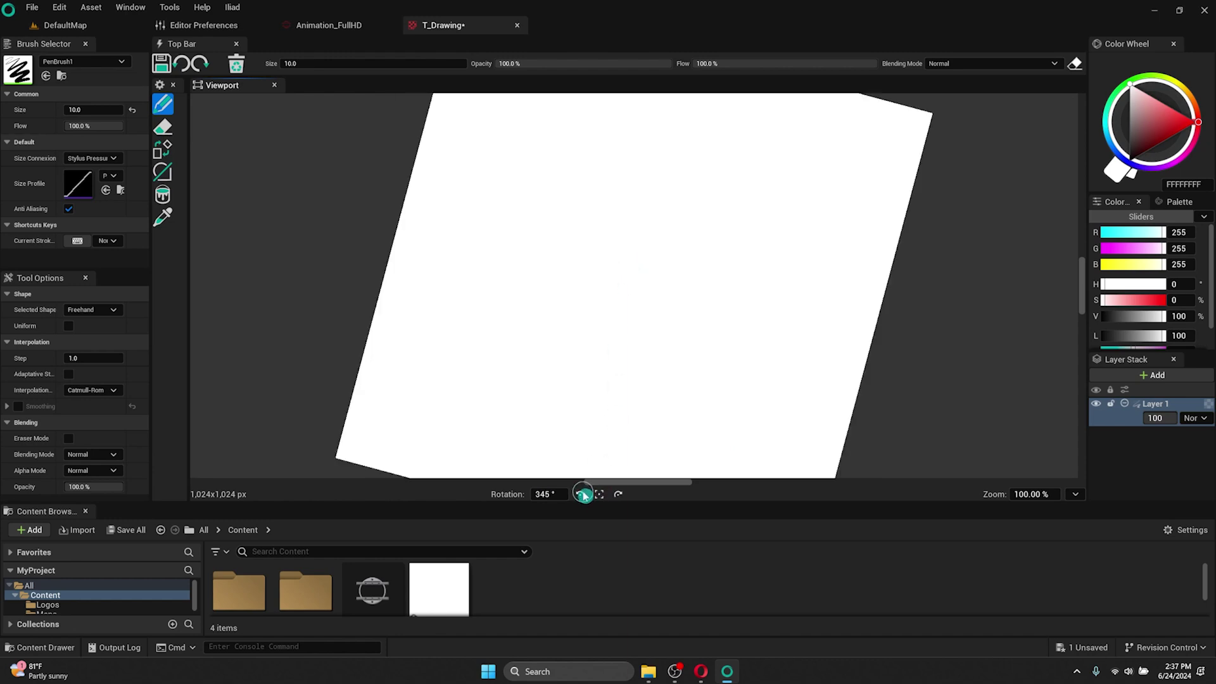
pyautogui.click(618, 494)
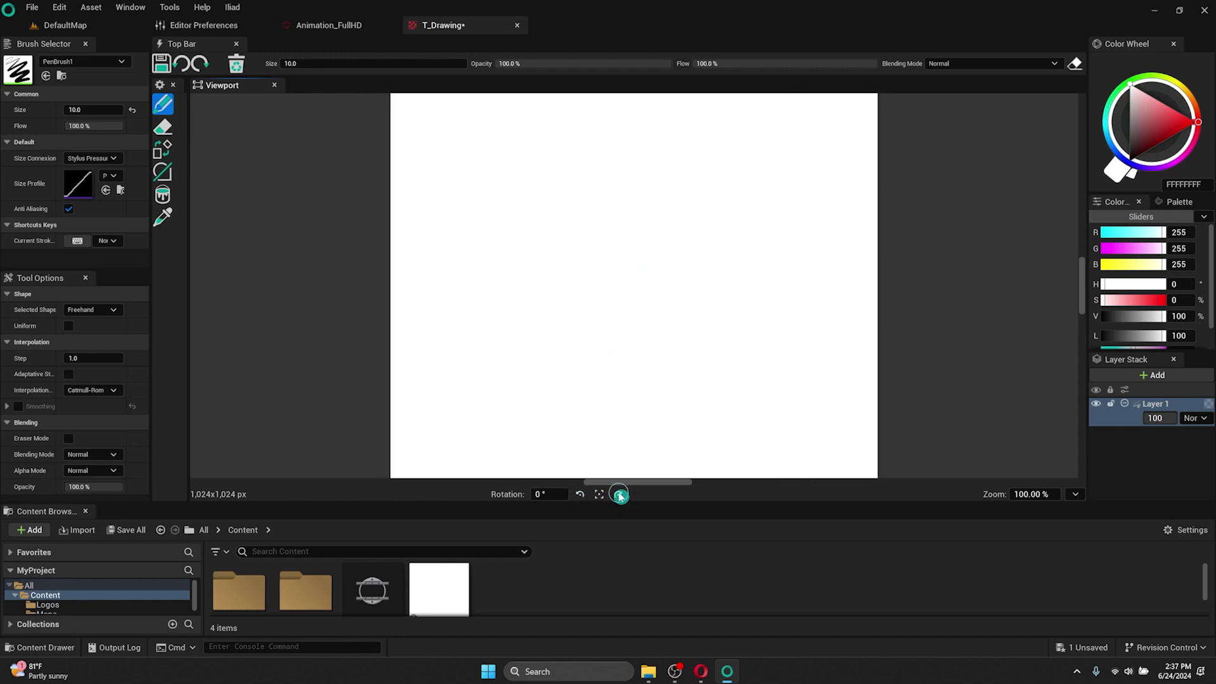
pyautogui.click(619, 496)
pyautogui.click(599, 493)
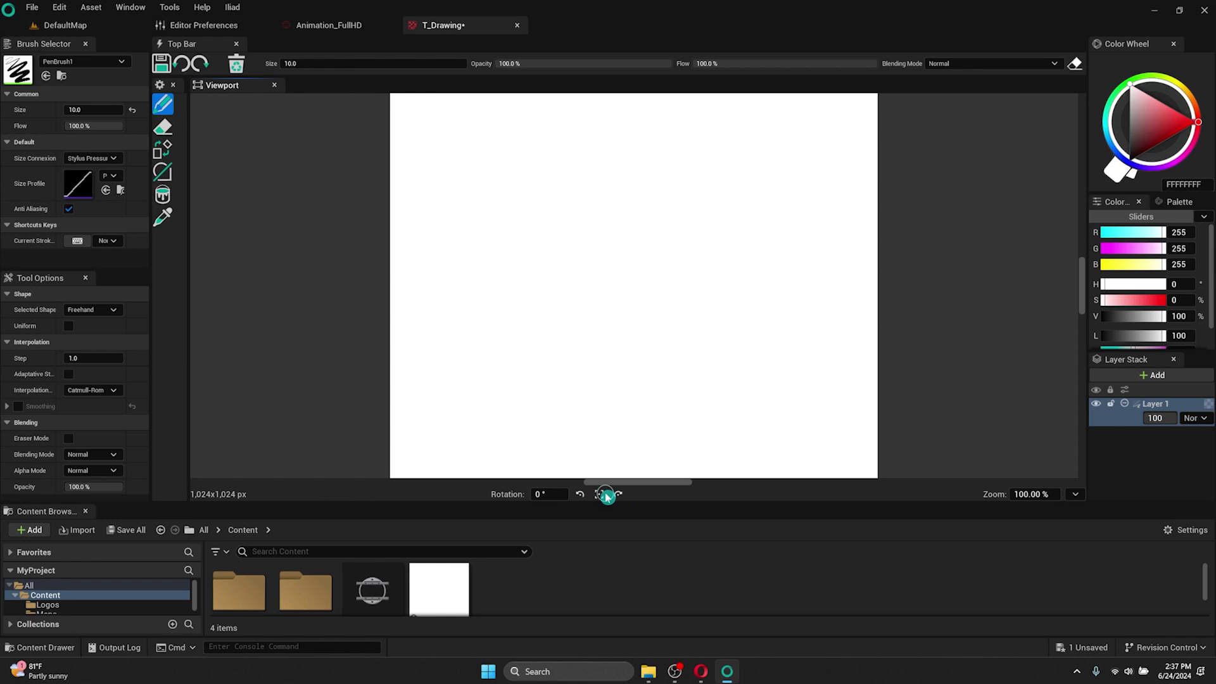
# Step: Rotate the canvas to 20°, reset it, then try changing the zoom value and reset the view
pyautogui.moveTo(557, 493); pyautogui.dragTo(586, 494)
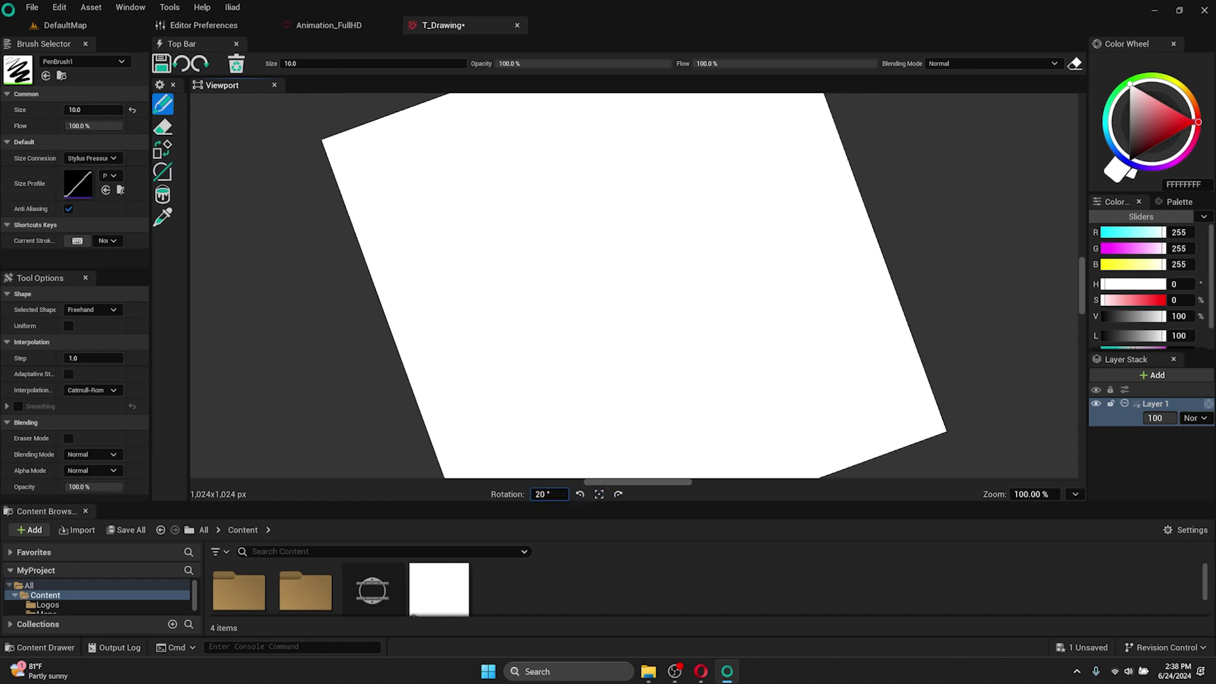
pyautogui.click(599, 493)
pyautogui.moveTo(1021, 494)
pyautogui.mouseDown()
pyautogui.moveTo(1045, 494)
pyautogui.moveTo(1001, 494)
pyautogui.mouseUp()
pyautogui.click(602, 496)
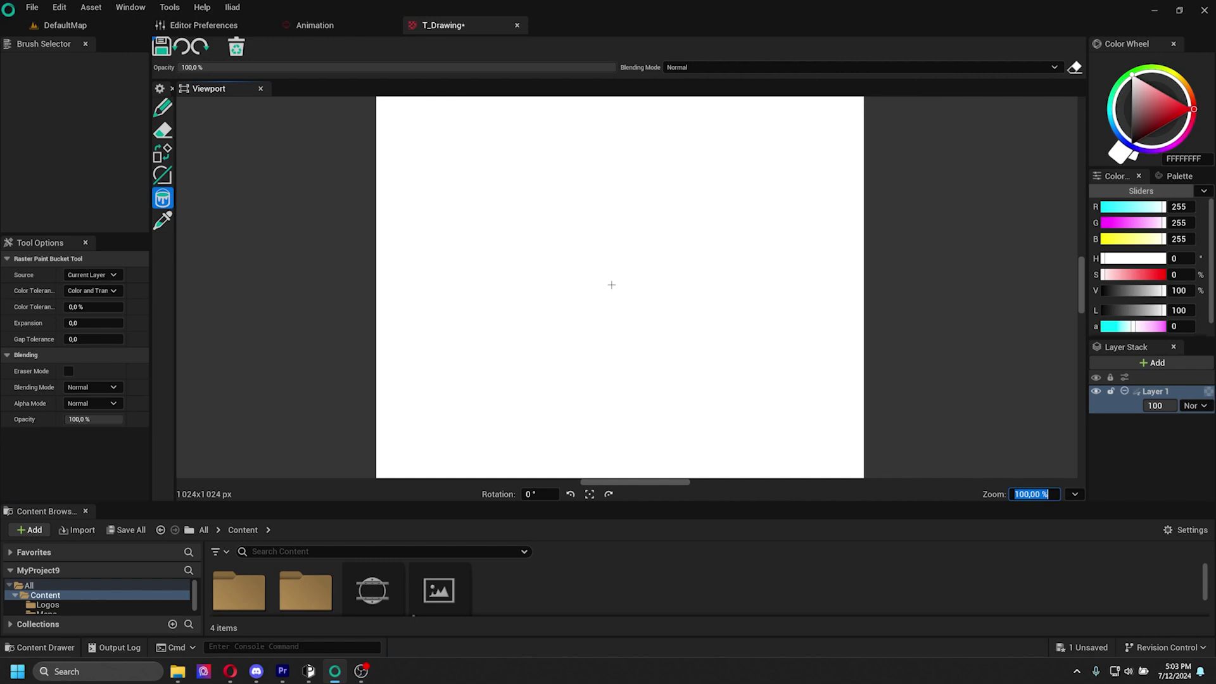
# Step: Pan around the canvas, zooming out to about 60% and back in
pyautogui.moveTo(640, 484)
pyautogui.mouseDown()
pyautogui.moveTo(448, 467)
pyautogui.moveTo(752, 464)
pyautogui.moveTo(633, 462)
pyautogui.mouseUp()
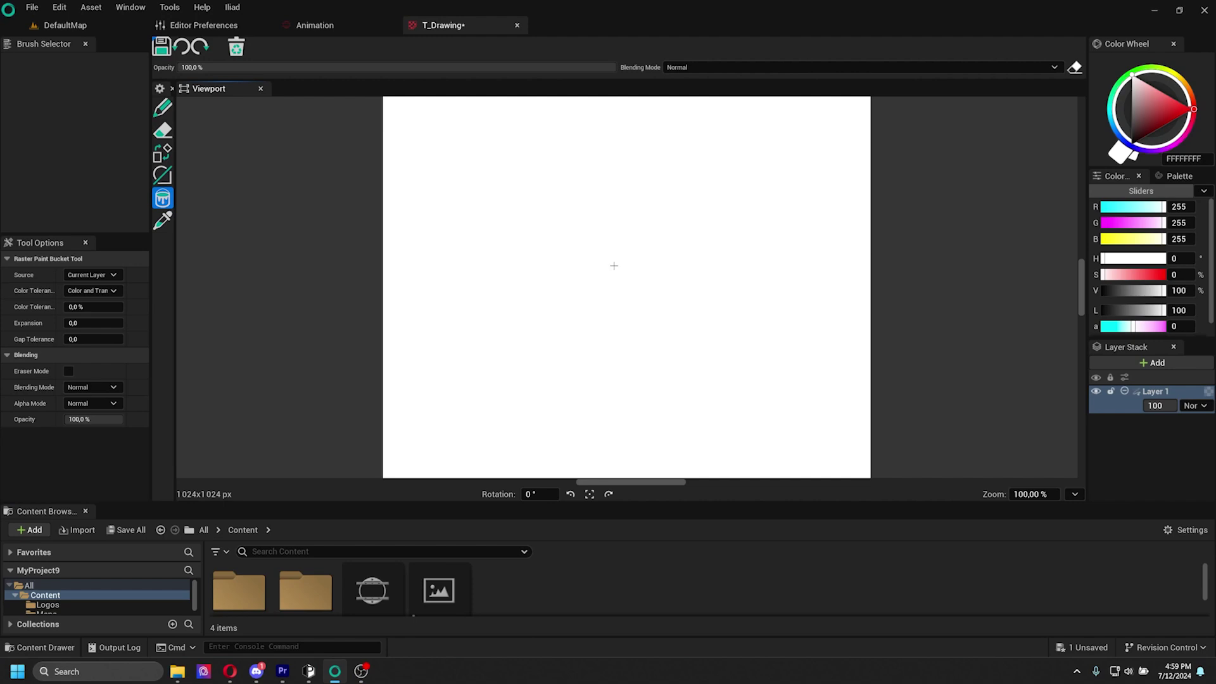
pyautogui.moveTo(624, 266)
pyautogui.mouseDown()
pyautogui.moveTo(697, 268)
pyautogui.moveTo(610, 279)
pyautogui.moveTo(624, 421)
pyautogui.moveTo(638, 240)
pyautogui.moveTo(624, 219)
pyautogui.moveTo(616, 283)
pyautogui.mouseUp()
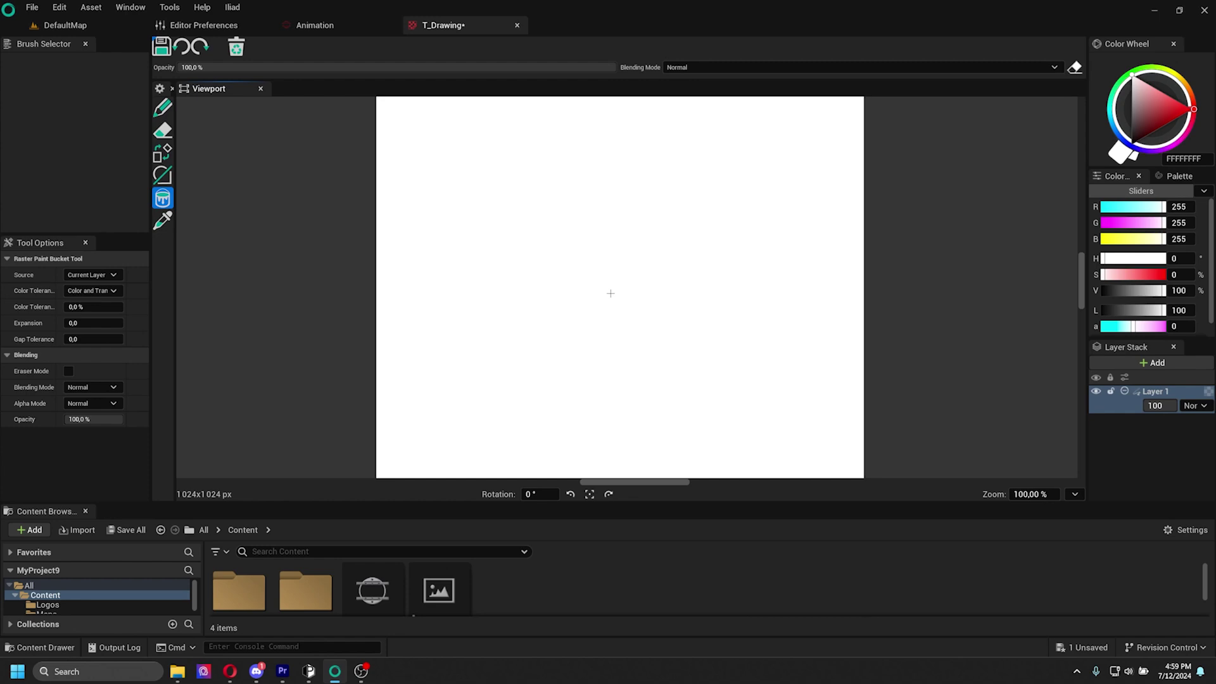
pyautogui.scroll(-5, 611, 293)
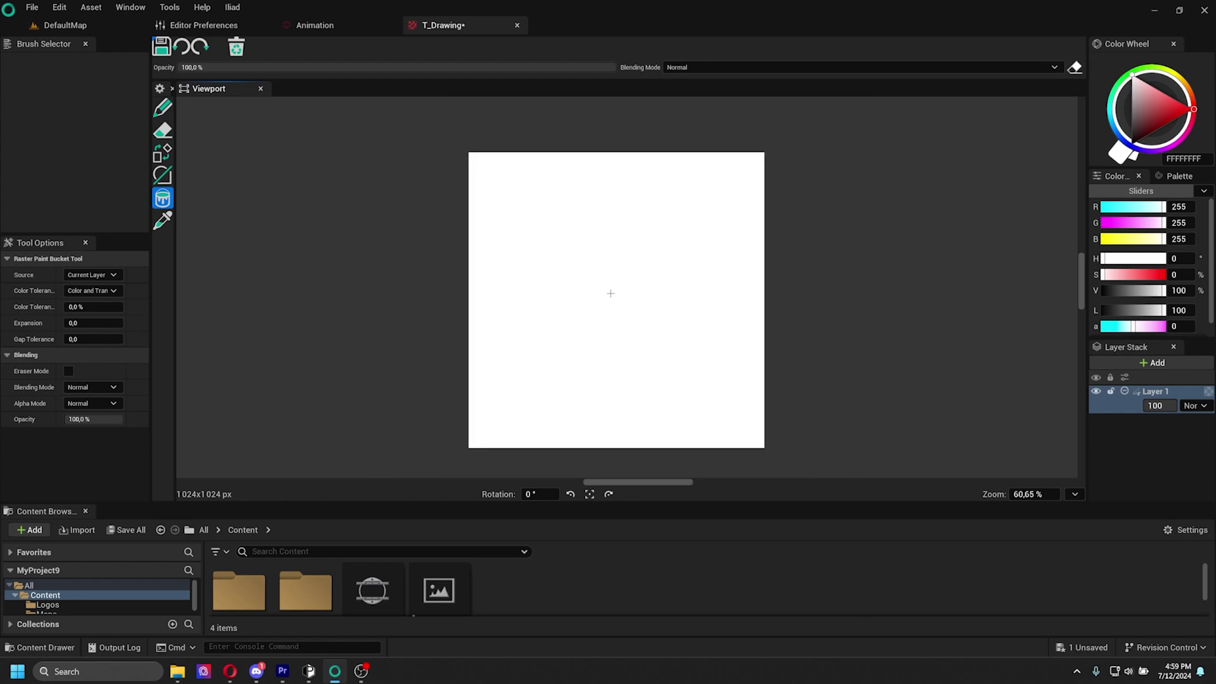
pyautogui.moveTo(611, 297); pyautogui.dragTo(652, 294)
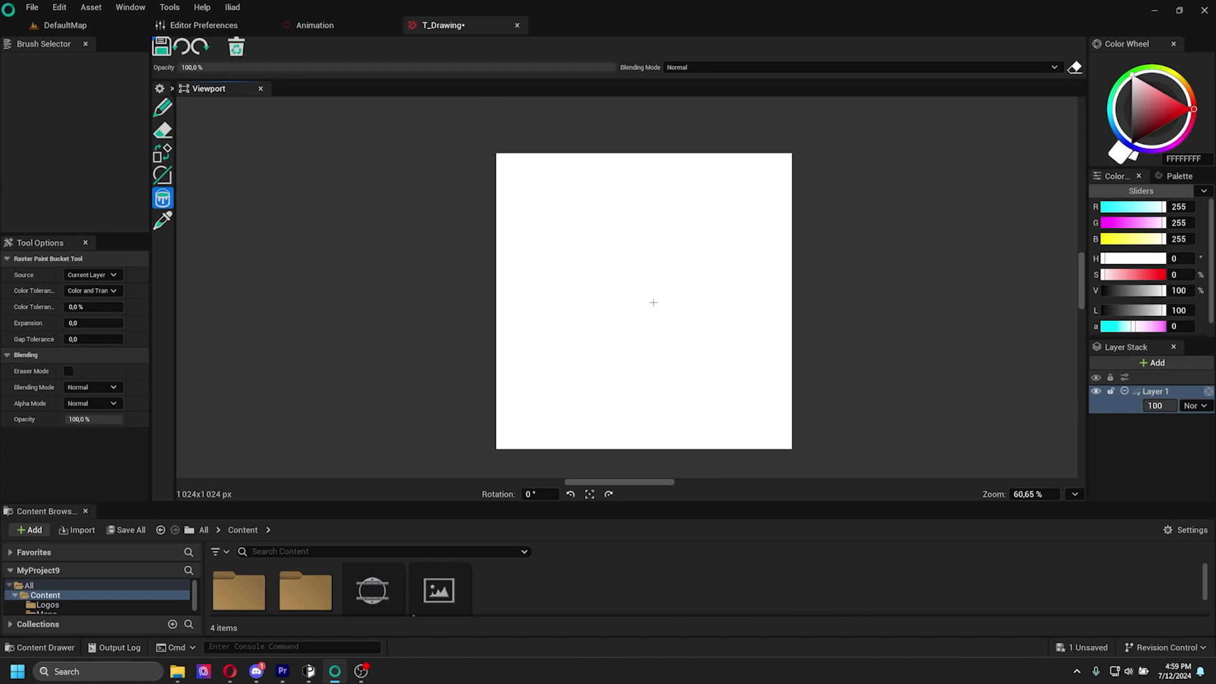
pyautogui.scroll(5, 652, 303)
pyautogui.moveTo(655, 299)
pyautogui.mouseDown()
pyautogui.moveTo(539, 294)
pyautogui.moveTo(838, 290)
pyautogui.moveTo(625, 290)
pyautogui.moveTo(645, 297)
pyautogui.mouseUp()
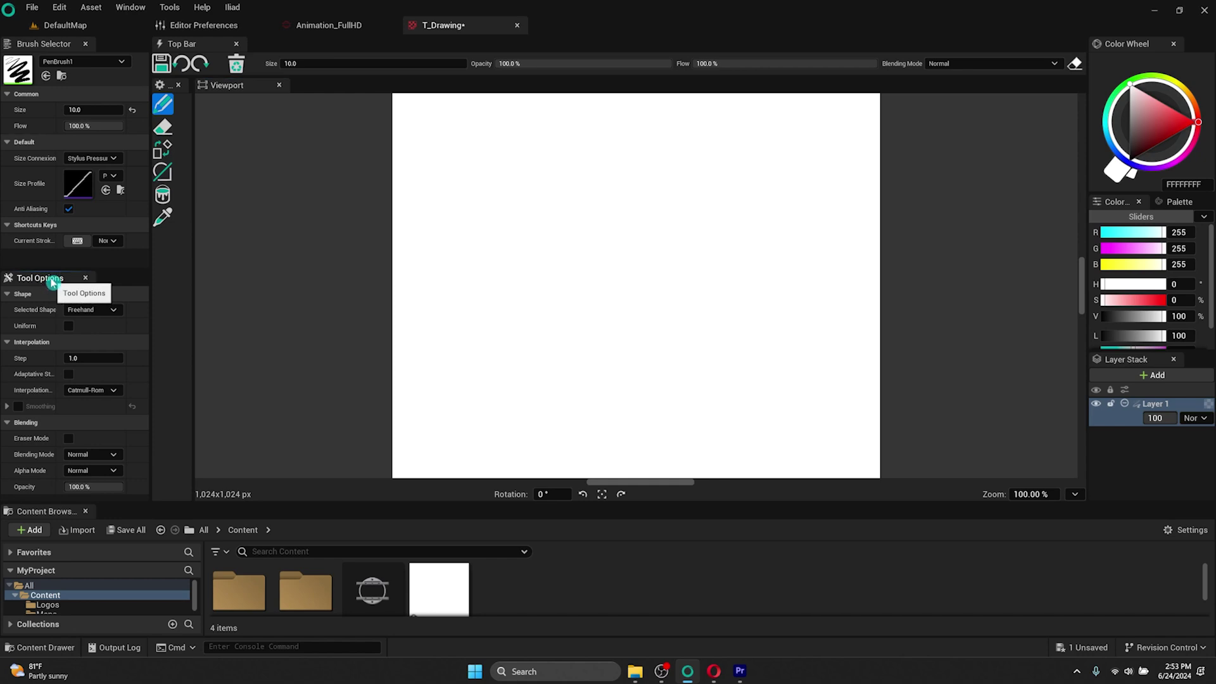
# Step: Dock Tool Options beside the Brush Selector and move the Tools panel to the viewport's right side, narrowed to two columns
pyautogui.moveTo(54, 281)
pyautogui.mouseDown()
pyautogui.moveTo(69, 279)
pyautogui.moveTo(87, 91)
pyautogui.moveTo(133, 140)
pyautogui.moveTo(134, 176)
pyautogui.mouseUp()
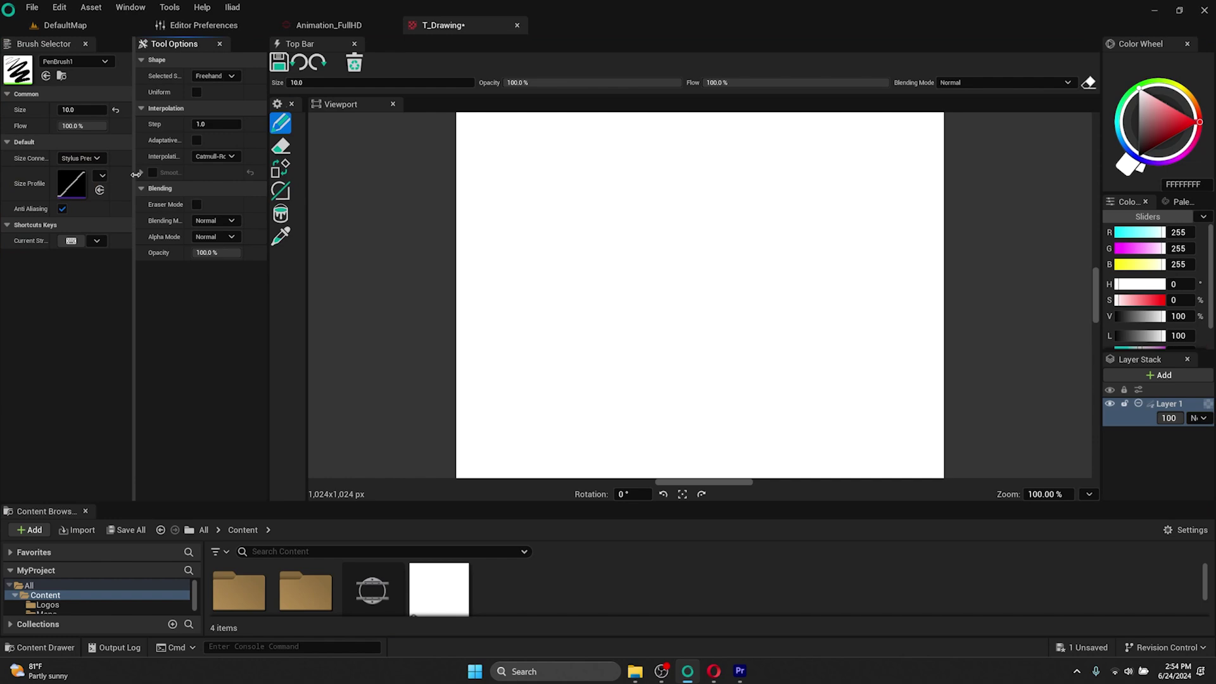
pyautogui.moveTo(276, 104); pyautogui.dragTo(1093, 215)
pyautogui.moveTo(679, 307); pyautogui.dragTo(1051, 247)
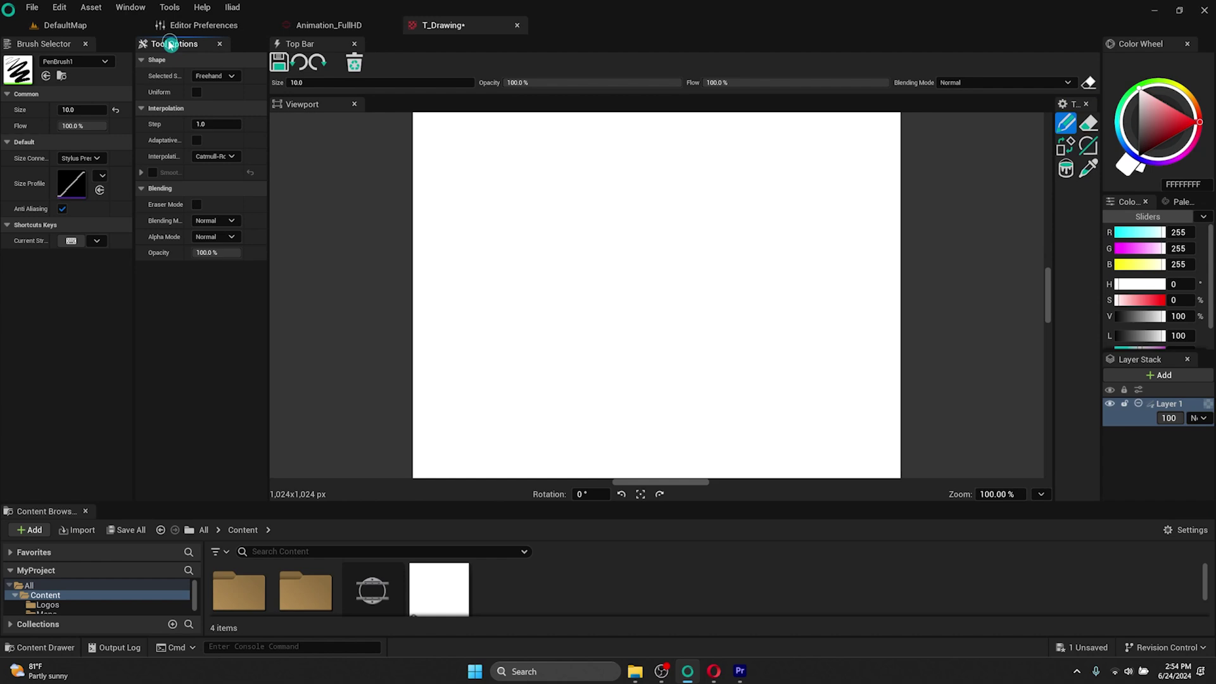
# Step: Dock Tool Options above the Brush Selector and move the Top Bar below the viewport
pyautogui.moveTo(171, 44); pyautogui.dragTo(74, 58)
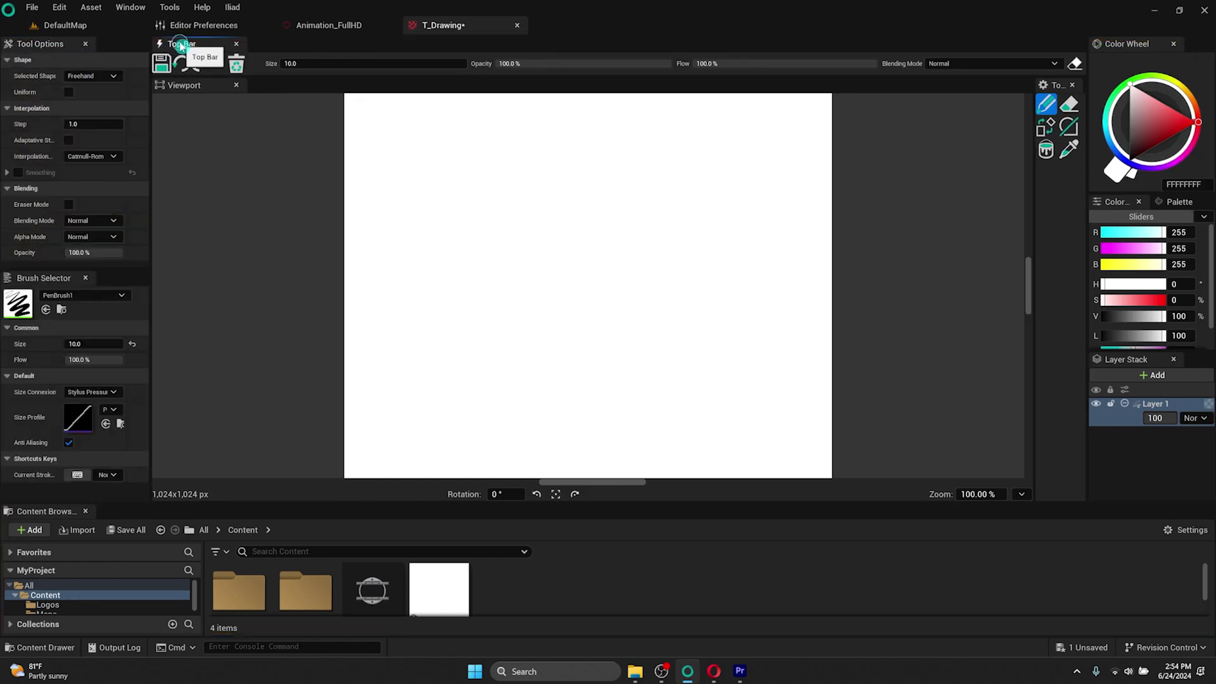
pyautogui.moveTo(184, 44); pyautogui.dragTo(216, 502)
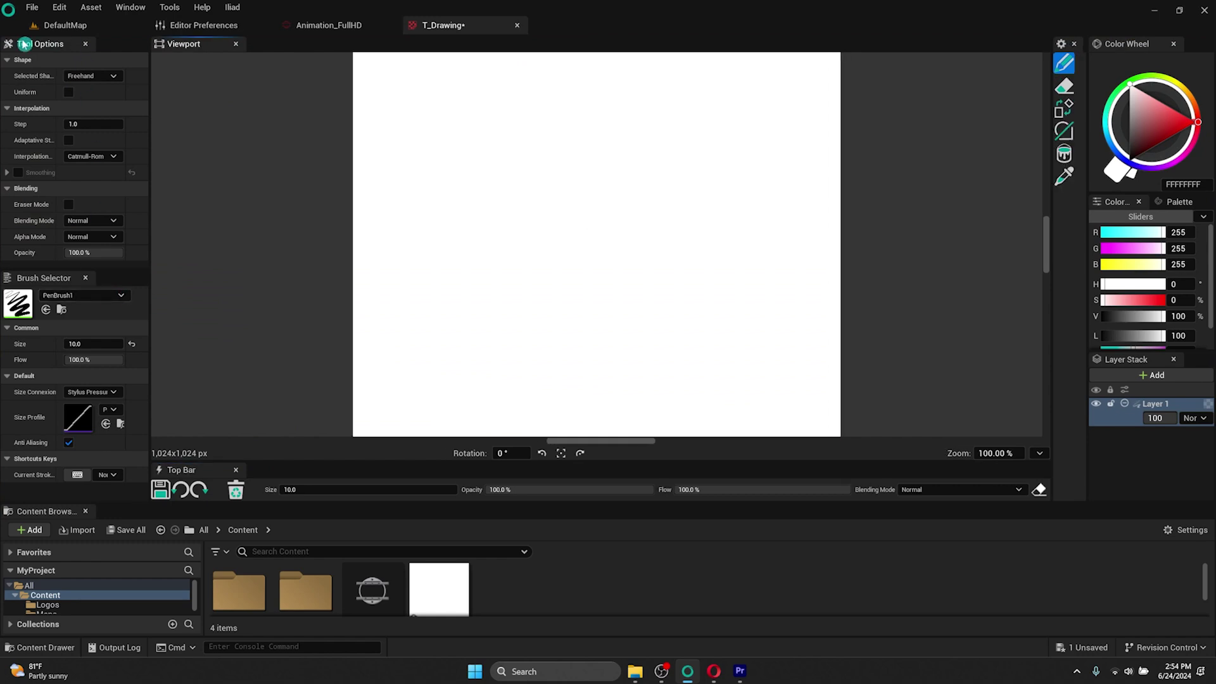
# Step: Restore the panel layout with Tool Options below the Brush Selector, a narrow Tools panel left of the viewport and the Top Bar above it
pyautogui.moveTo(73, 44); pyautogui.dragTo(49, 442)
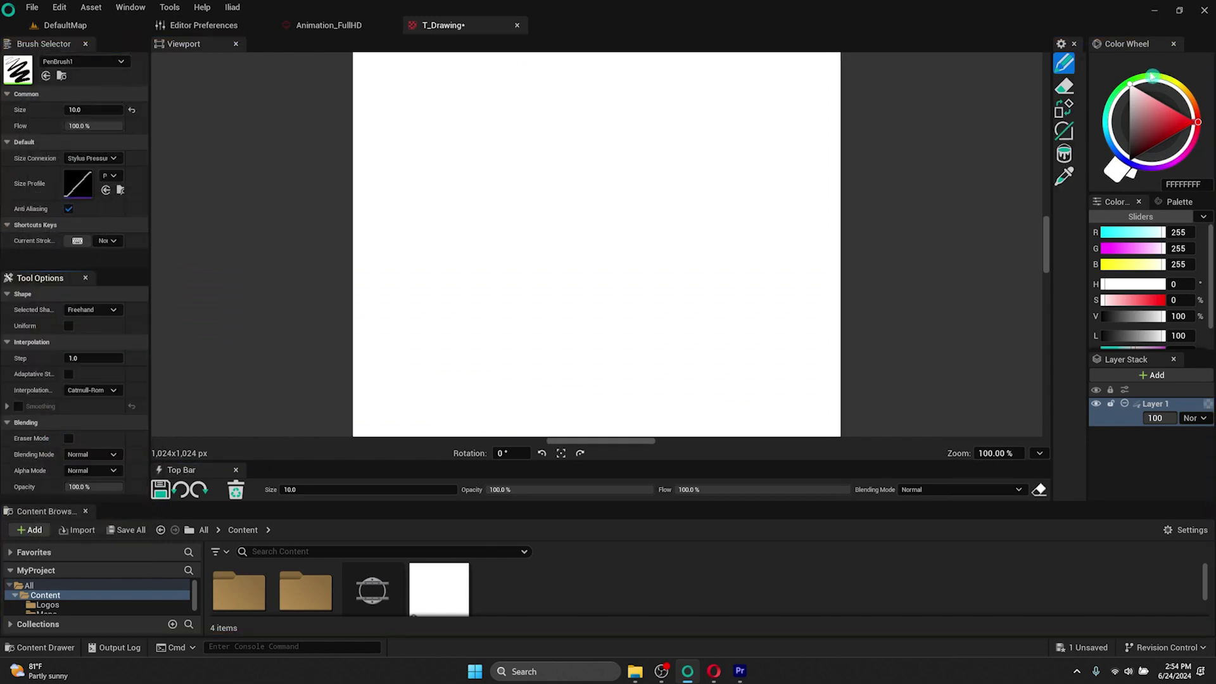
pyautogui.moveTo(1058, 47)
pyautogui.mouseDown()
pyautogui.moveTo(874, 73)
pyautogui.moveTo(234, 119)
pyautogui.moveTo(171, 161)
pyautogui.moveTo(435, 160)
pyautogui.mouseUp()
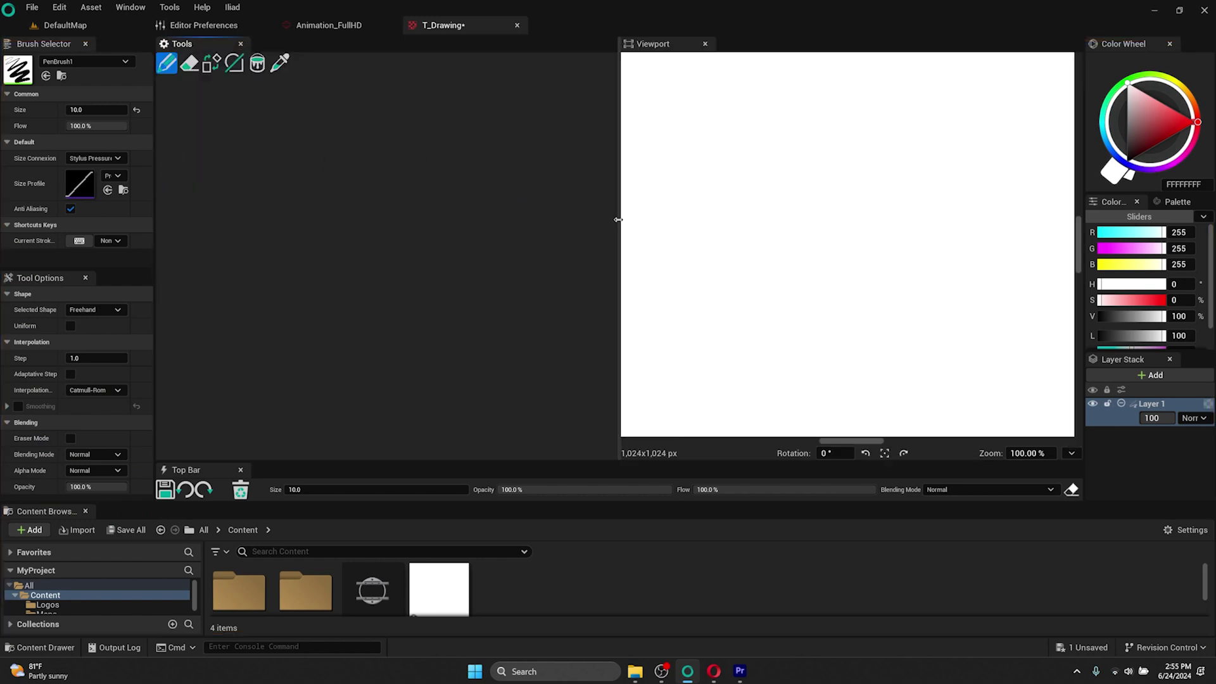
pyautogui.moveTo(621, 219); pyautogui.dragTo(181, 232)
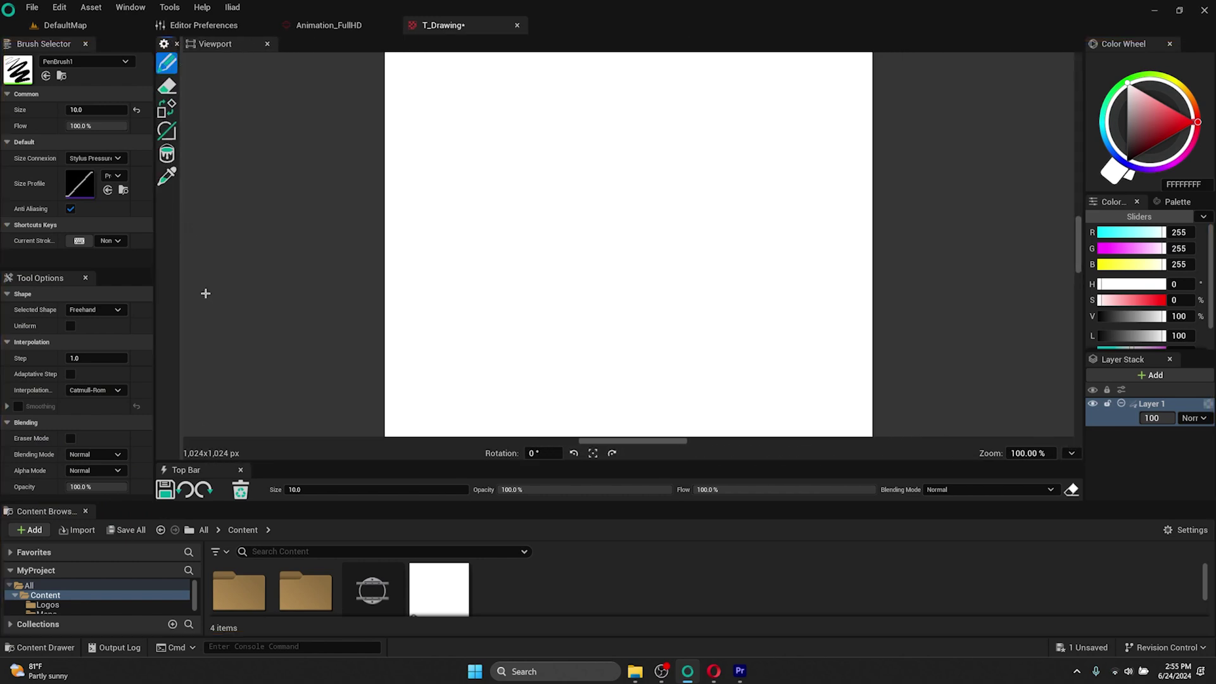
pyautogui.moveTo(186, 469); pyautogui.dragTo(223, 59)
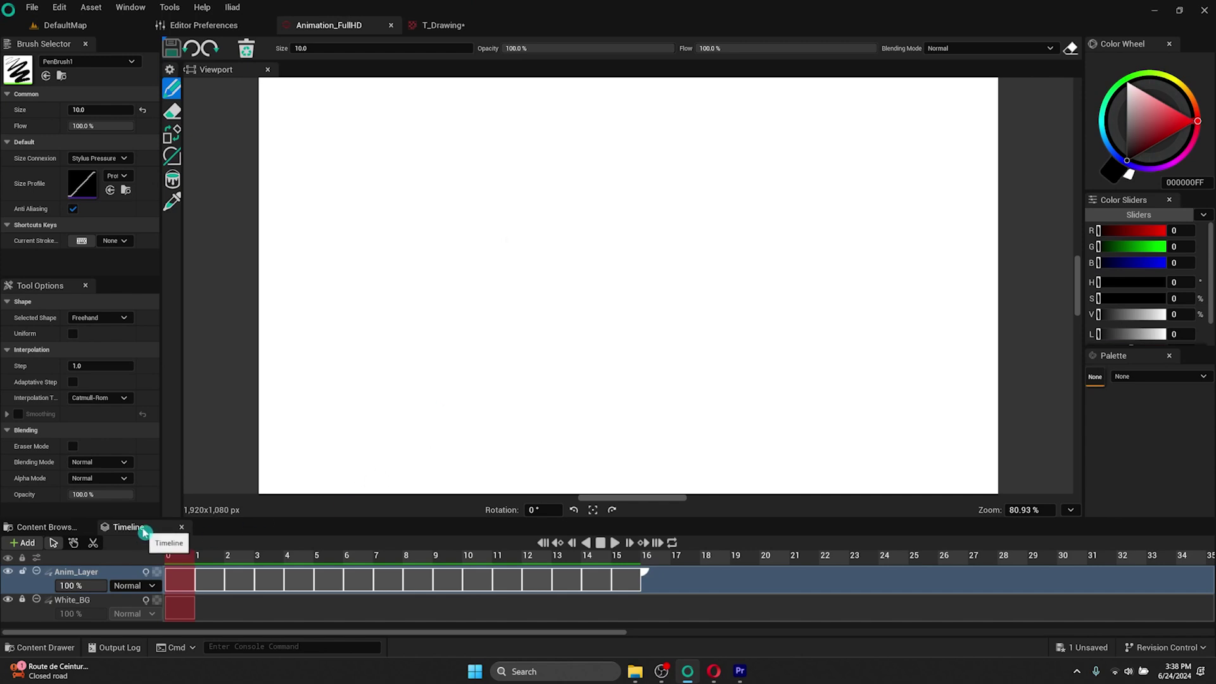
# Step: Snap the editor window to the right half of the screen and detach the Timeline as a floating window on the desktop
pyautogui.click(1178, 11)
pyautogui.moveTo(515, 49)
pyautogui.mouseDown()
pyautogui.moveTo(749, 38)
pyautogui.moveTo(684, 19)
pyautogui.moveTo(524, 30)
pyautogui.mouseUp()
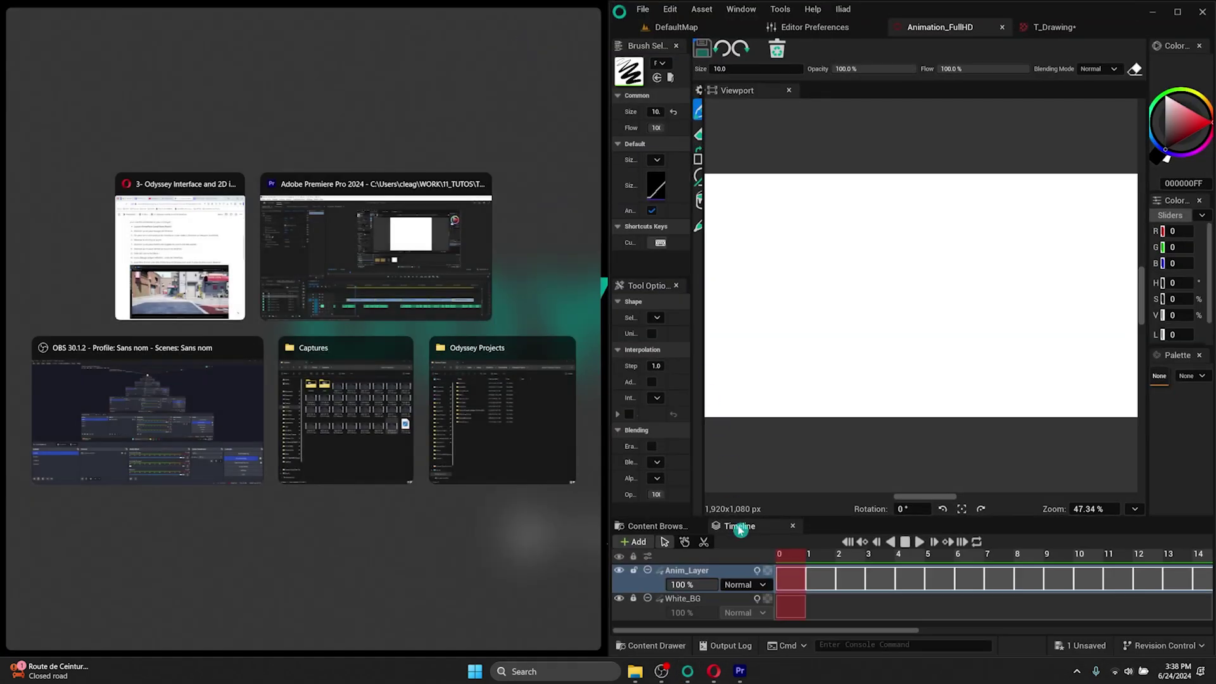
pyautogui.moveTo(739, 531); pyautogui.dragTo(146, 178)
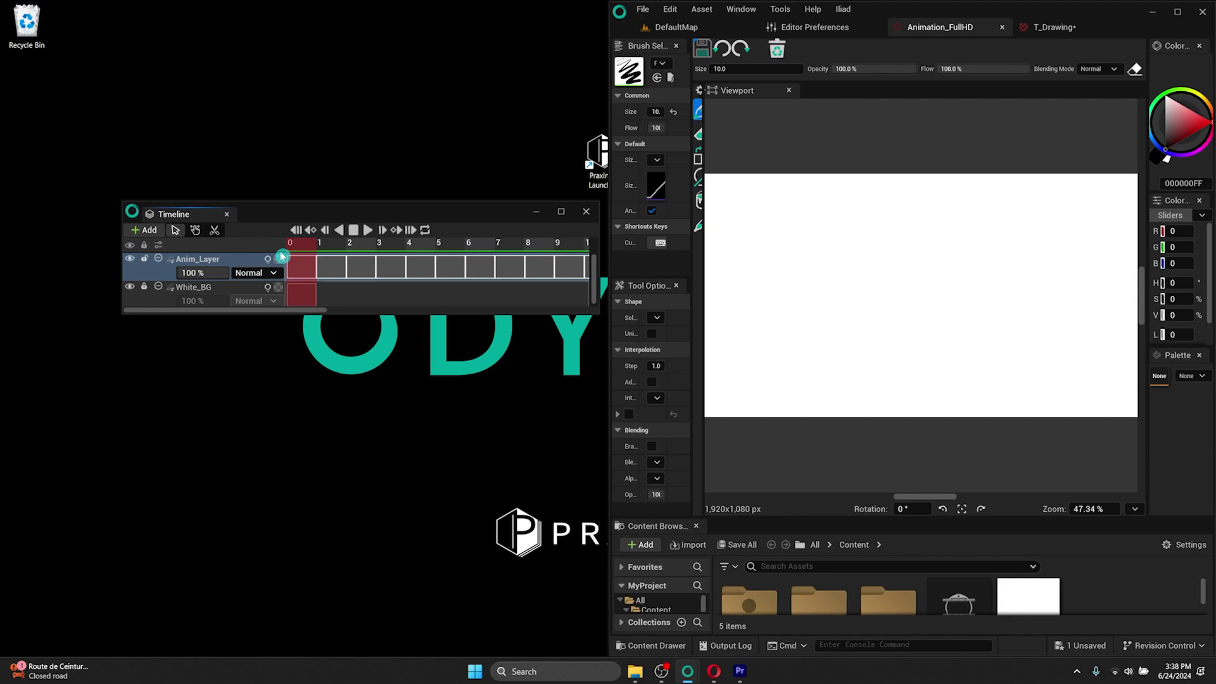
# Step: Snap the floating Timeline window to the left half of the screen, and dock it back beside the Content Browser
pyautogui.moveTo(206, 215); pyautogui.dragTo(337, 122)
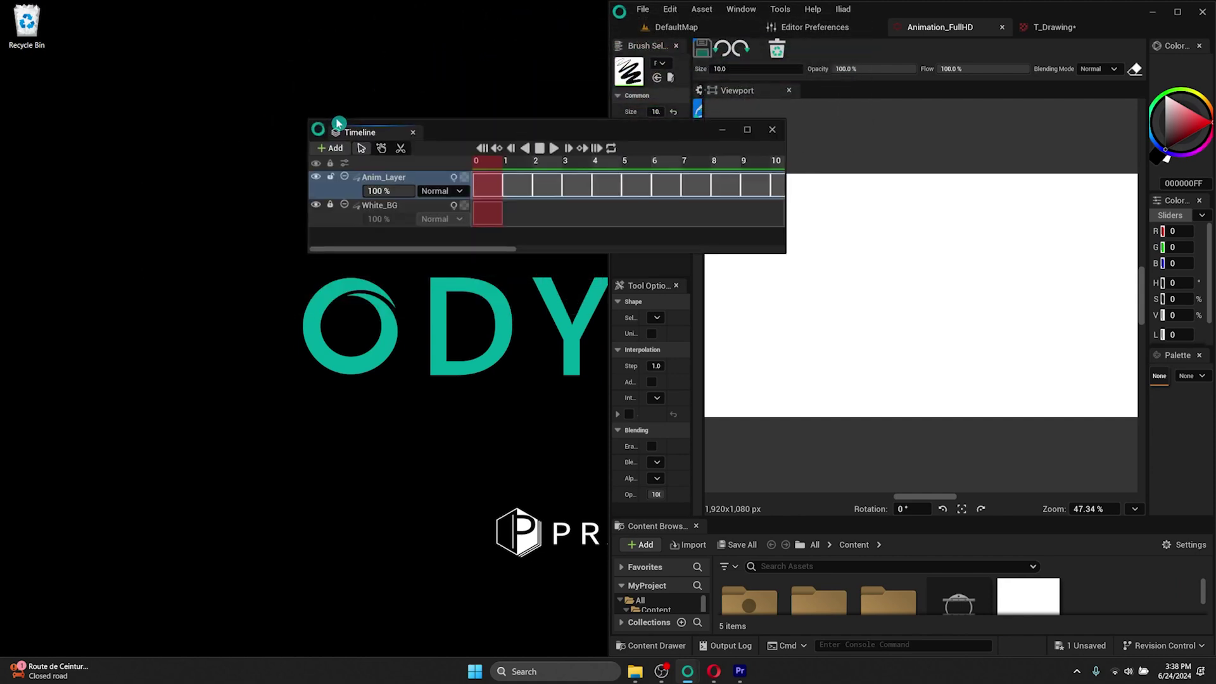
pyautogui.press('super+Left')
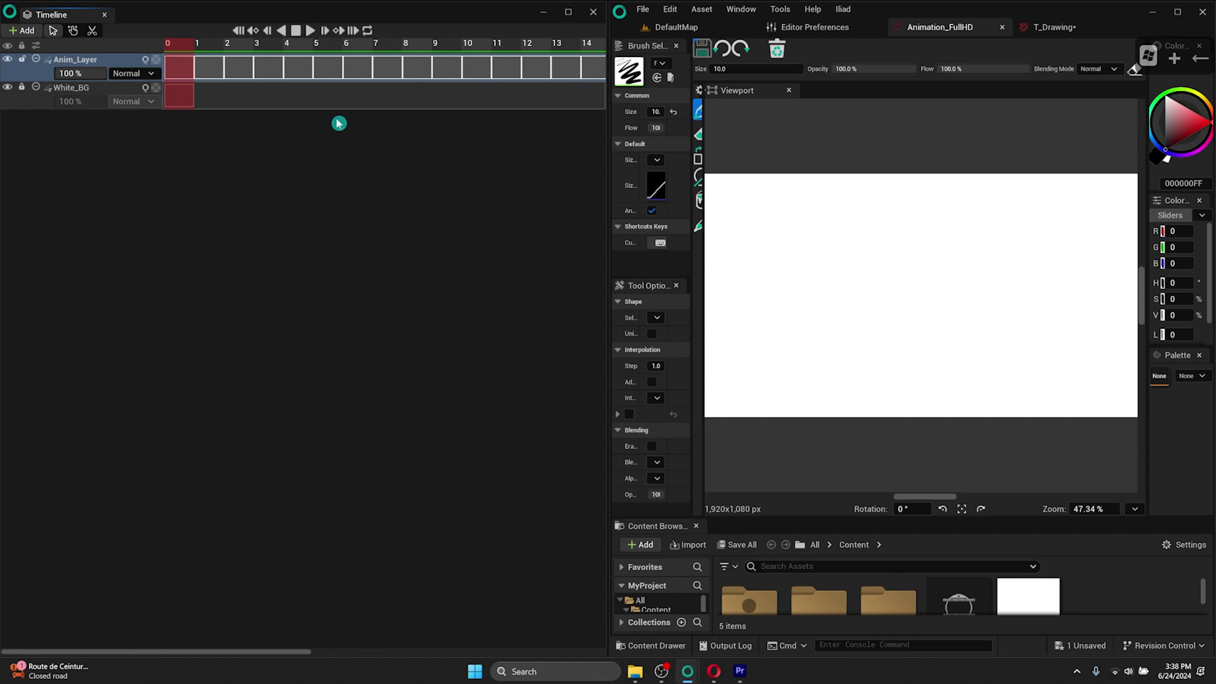
pyautogui.moveTo(60, 15); pyautogui.dragTo(762, 526)
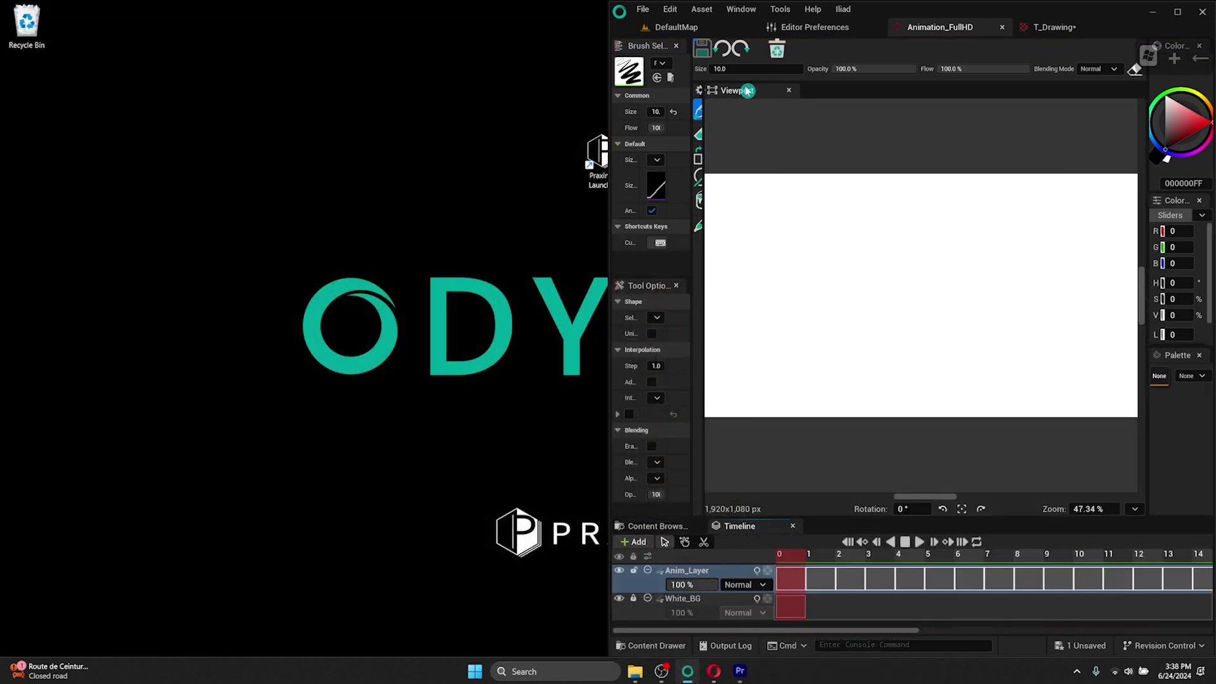
# Step: Detach the Viewport as a separate window on the left half of the screen and adjust the split between the two windows
pyautogui.moveTo(747, 91); pyautogui.dragTo(371, 78)
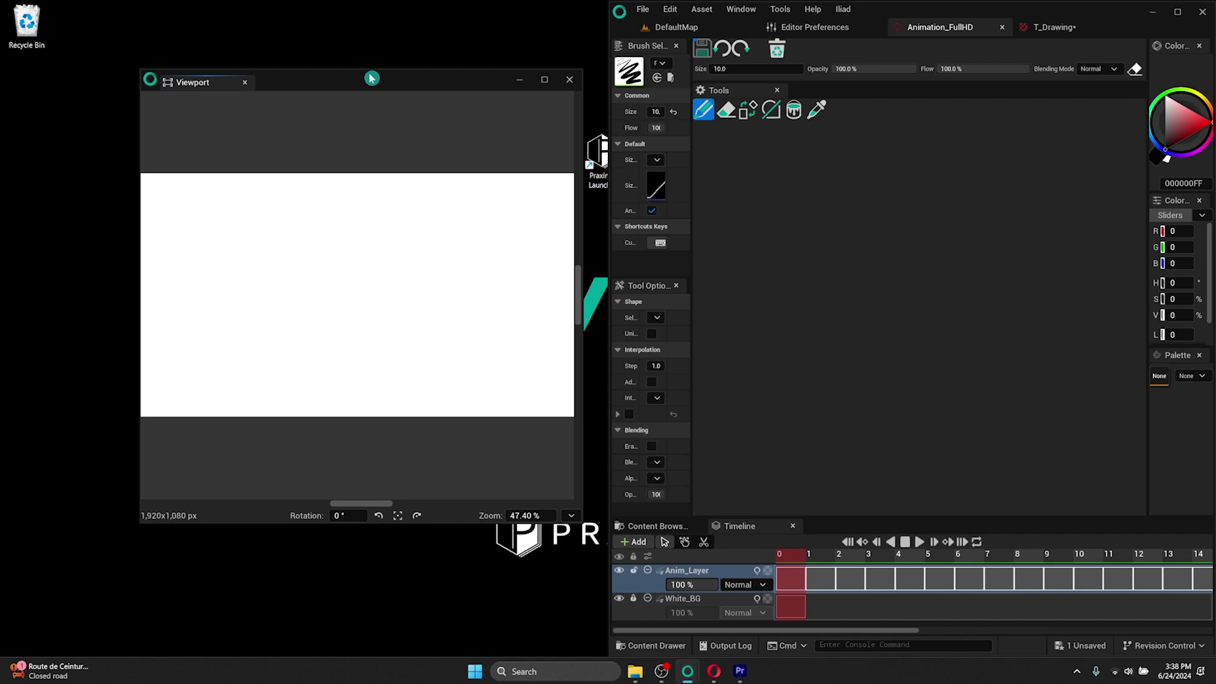
pyautogui.press('super+Left')
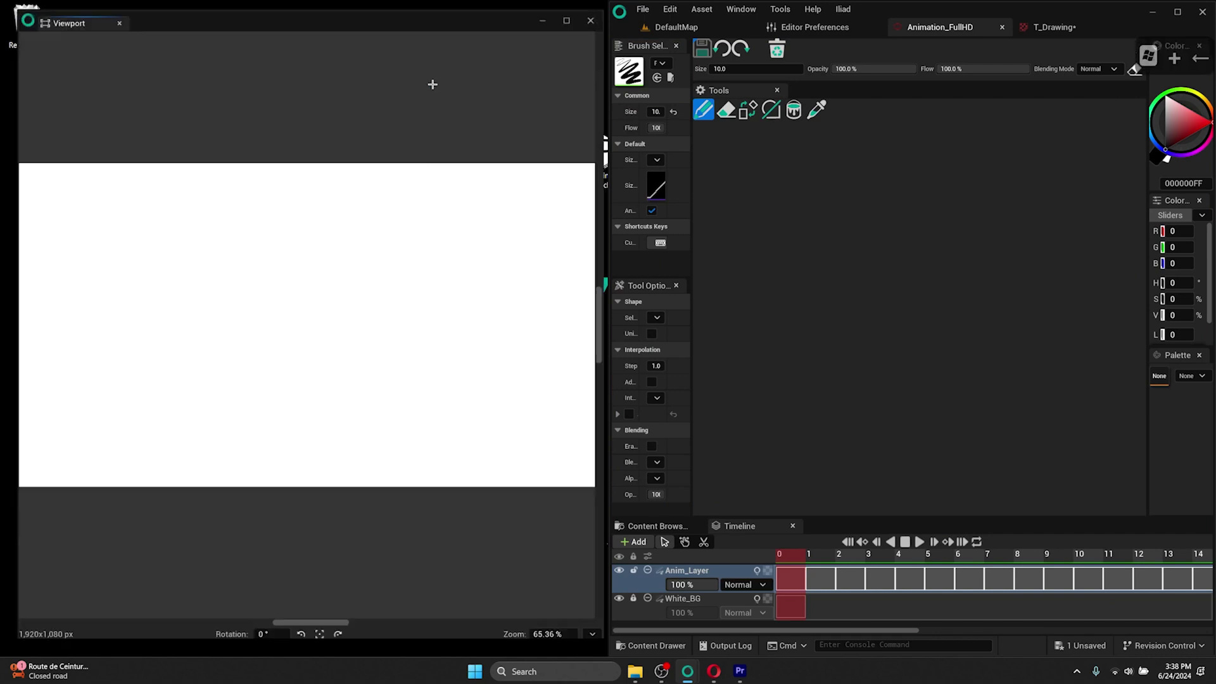
pyautogui.moveTo(607, 198); pyautogui.dragTo(1019, 198)
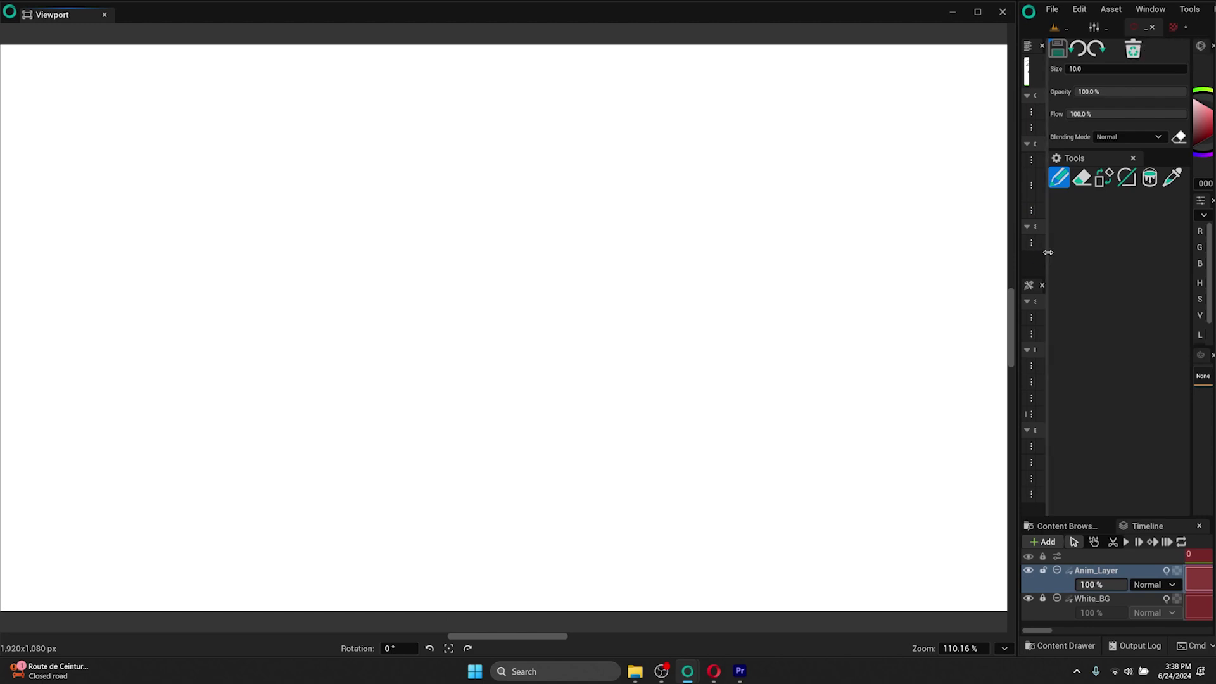
pyautogui.moveTo(1016, 257); pyautogui.dragTo(677, 257)
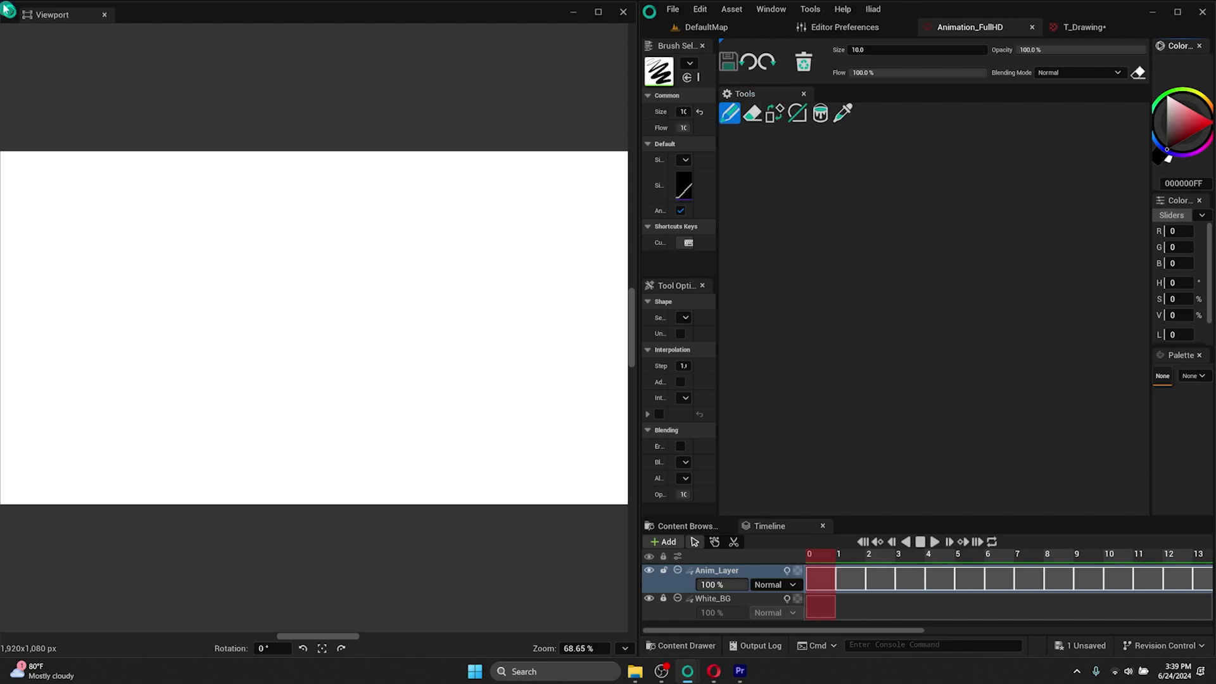
# Step: Dock the Viewport below the Tools panel, enlarge it by shrinking Tools to one row, and maximize the editor window
pyautogui.moveTo(48, 14); pyautogui.dragTo(849, 445)
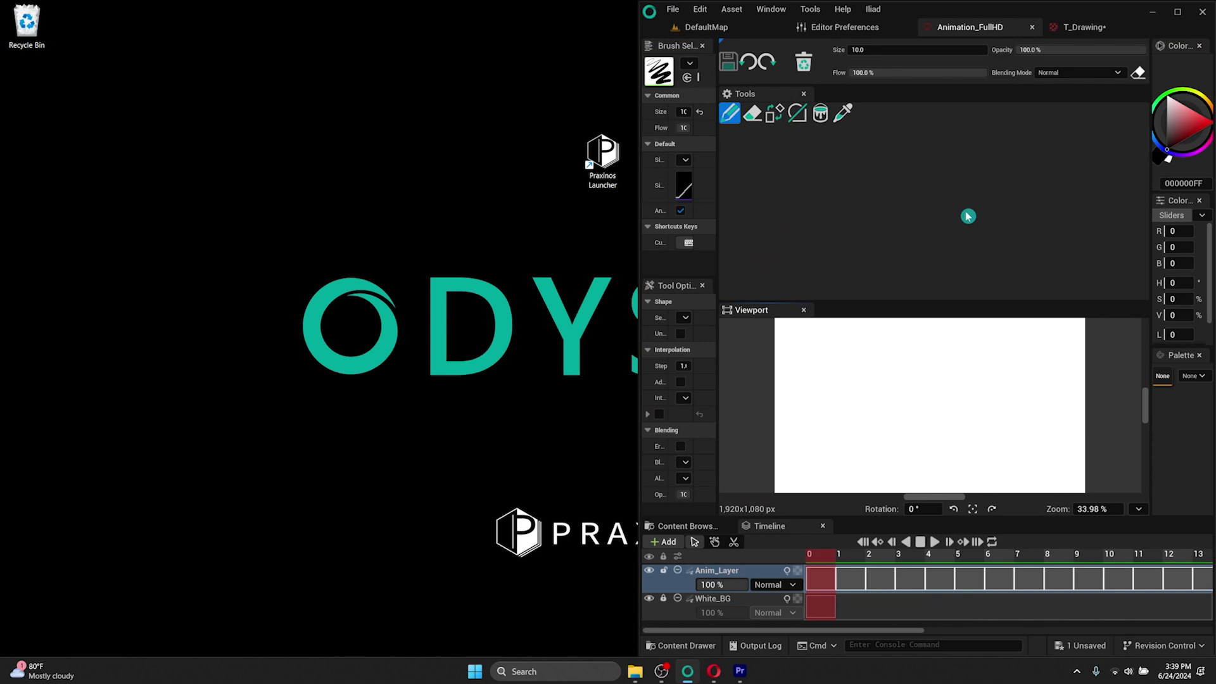
pyautogui.moveTo(934, 297); pyautogui.dragTo(913, 132)
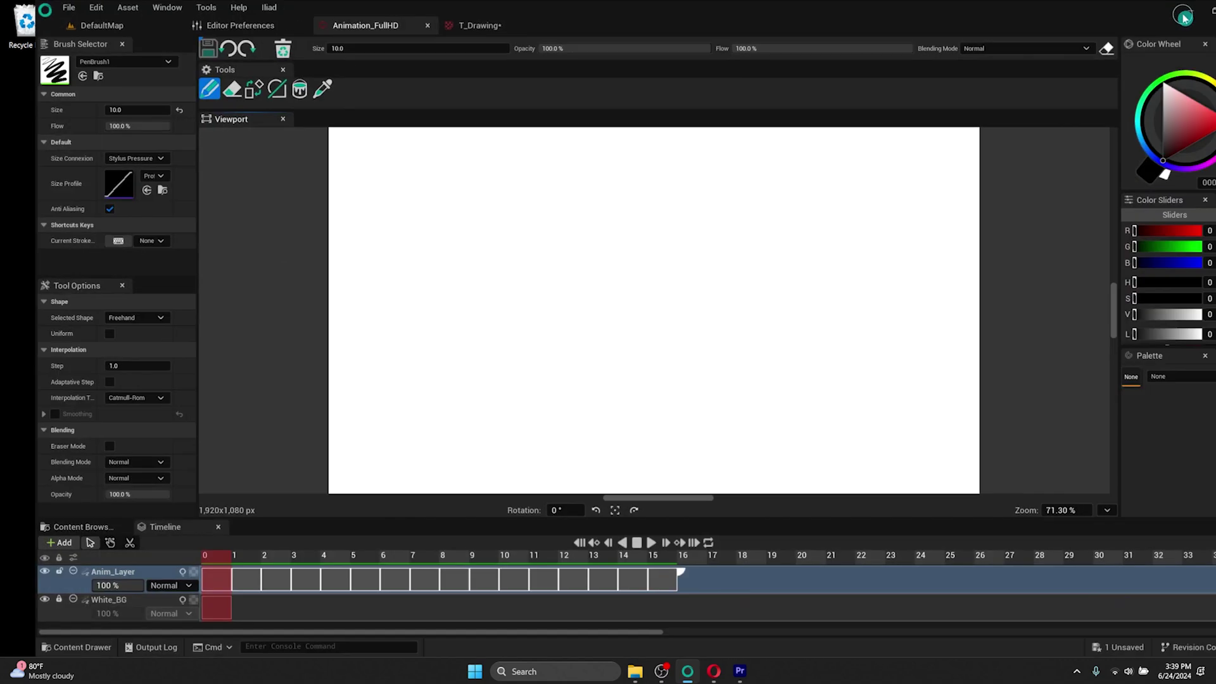
pyautogui.click(1177, 12)
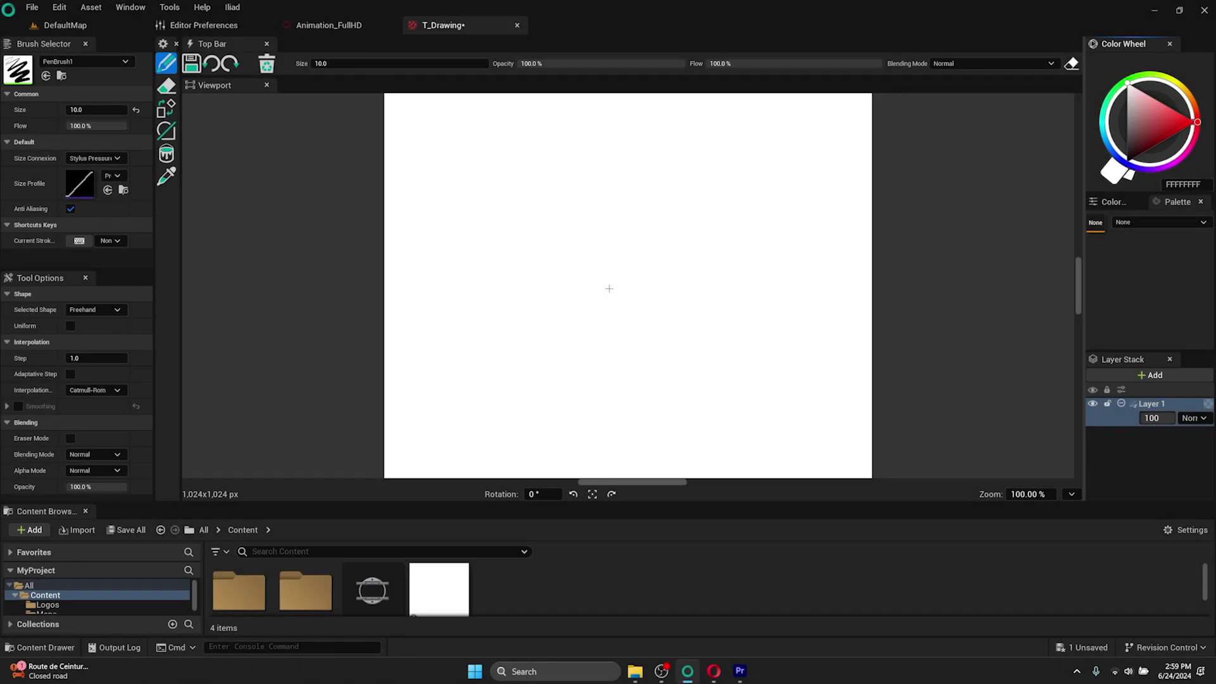
# Step: Restore down the T_Drawing editor window, detach and enlarge the Color Wheel as a floating window, and maximize the editor again
pyautogui.click(1179, 10)
pyautogui.moveTo(747, 95); pyautogui.dragTo(943, 131)
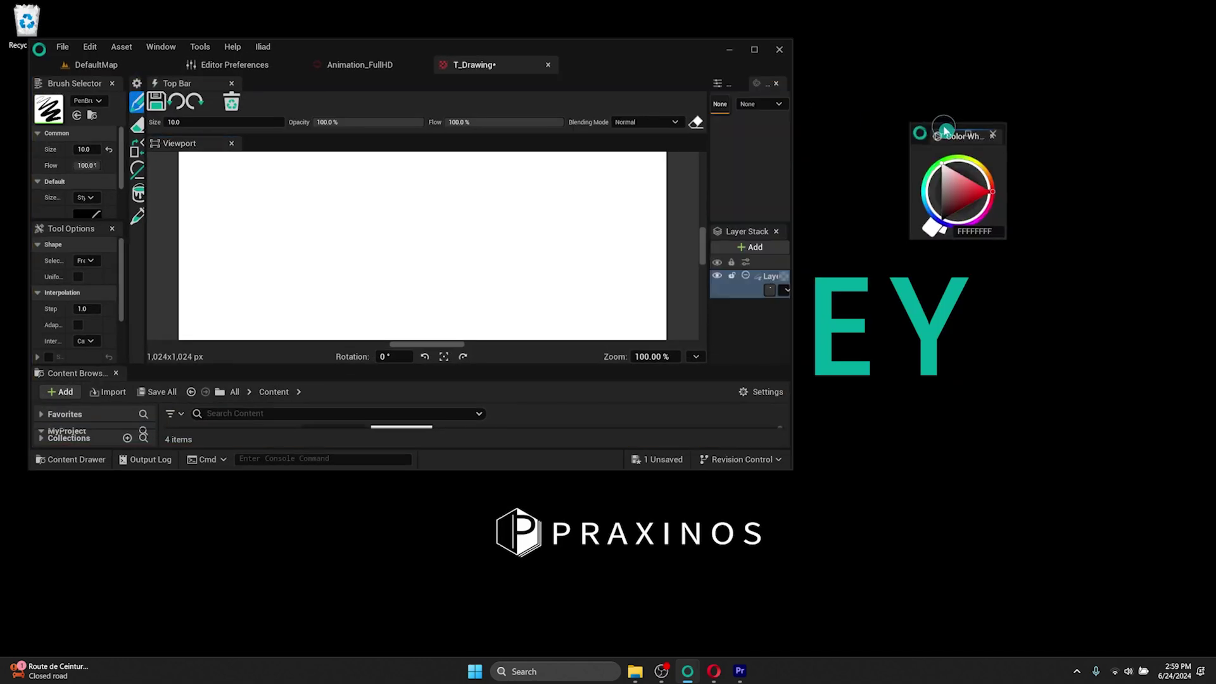
pyautogui.moveTo(1008, 246); pyautogui.dragTo(1140, 377)
pyautogui.moveTo(1045, 139); pyautogui.dragTo(674, 134)
pyautogui.click(762, 51)
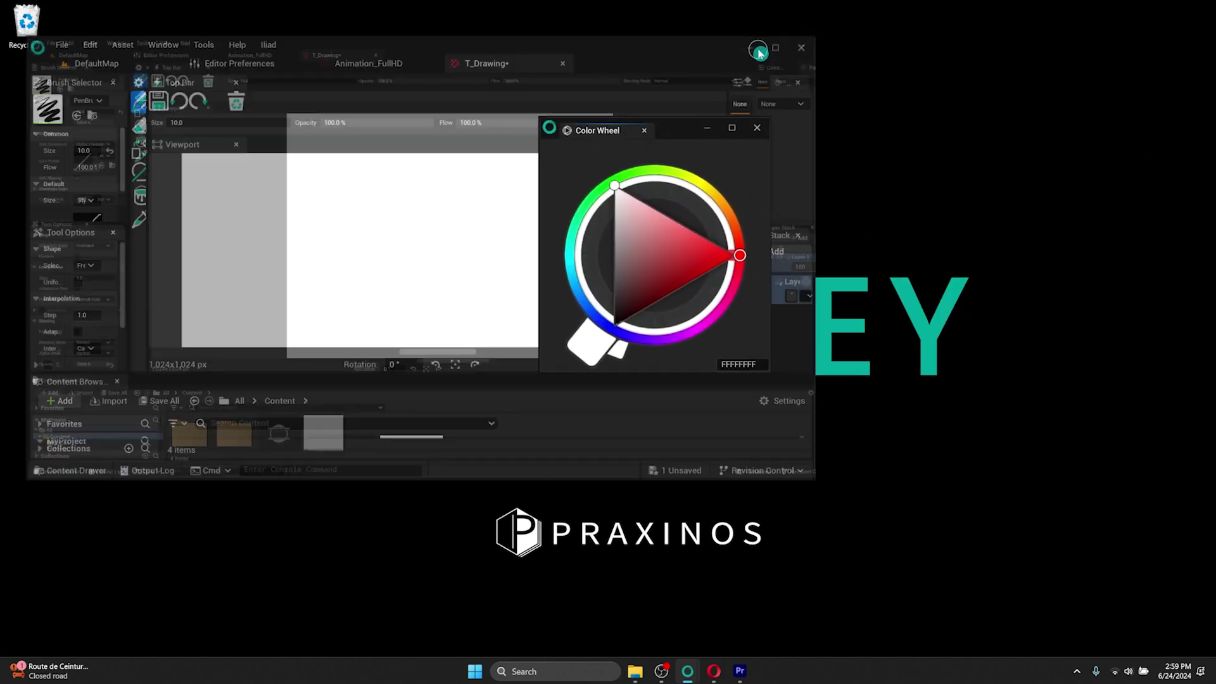
# Step: Move the floating Color Wheel over the maximized editor and dock it above the Palette and Color Sliders group
pyautogui.moveTo(688, 132); pyautogui.dragTo(979, 120)
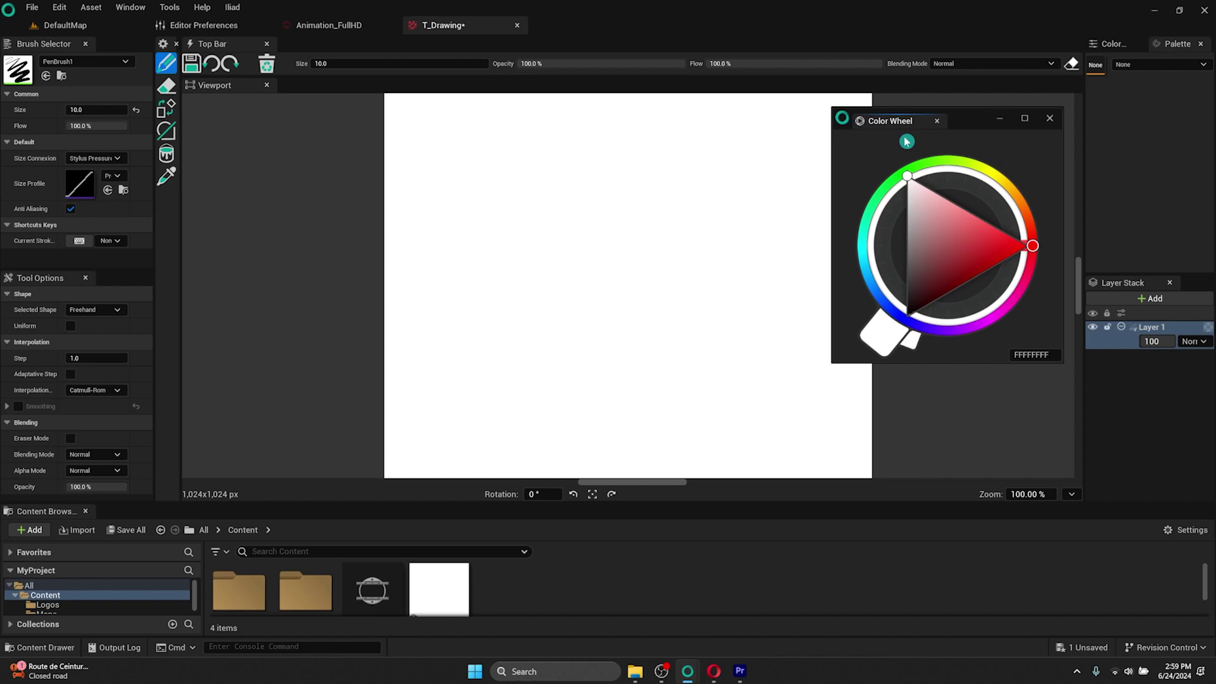
pyautogui.moveTo(923, 121); pyautogui.dragTo(1128, 61)
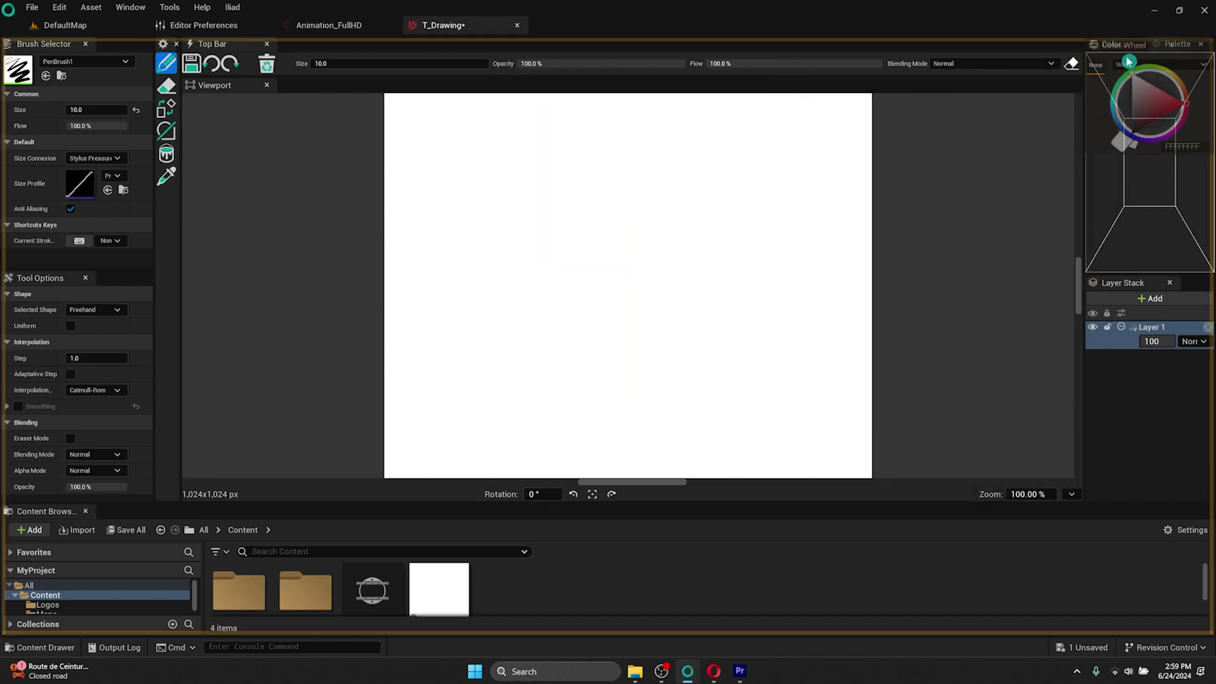
pyautogui.moveTo(1149, 103); pyautogui.dragTo(1152, 103)
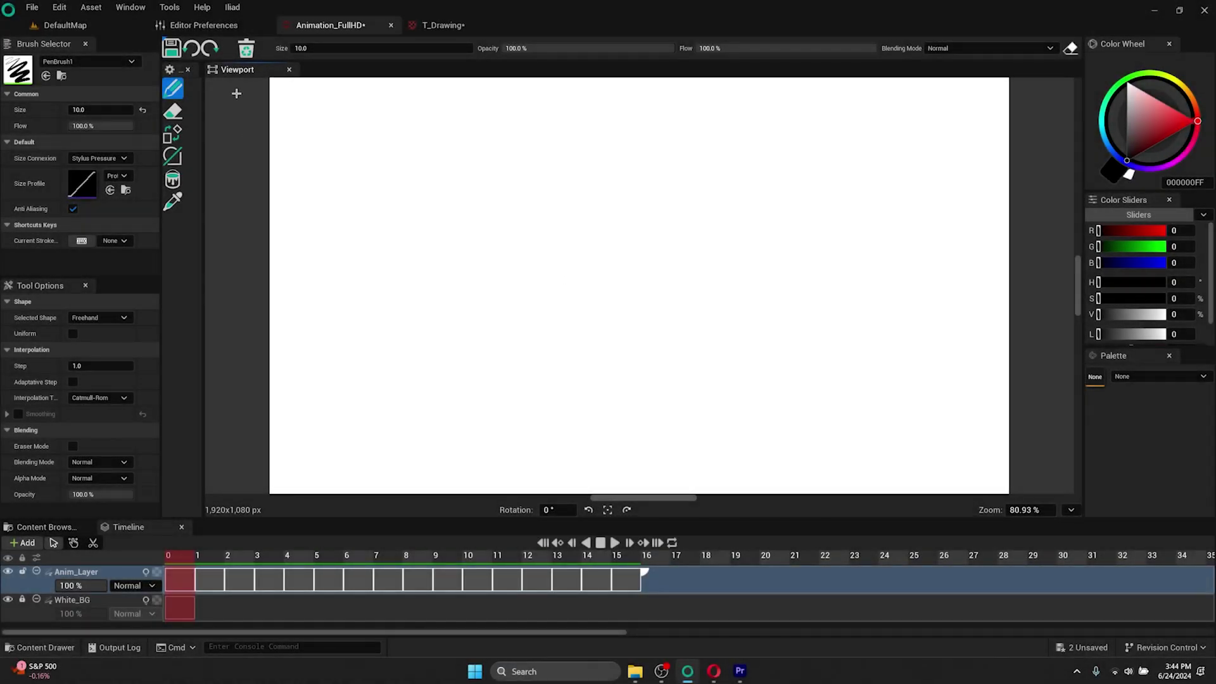
# Step: Hide and show again the title tabs of the Brush Selector and Tool Options panels in Animation_FullHD
pyautogui.rightClick(55, 44)
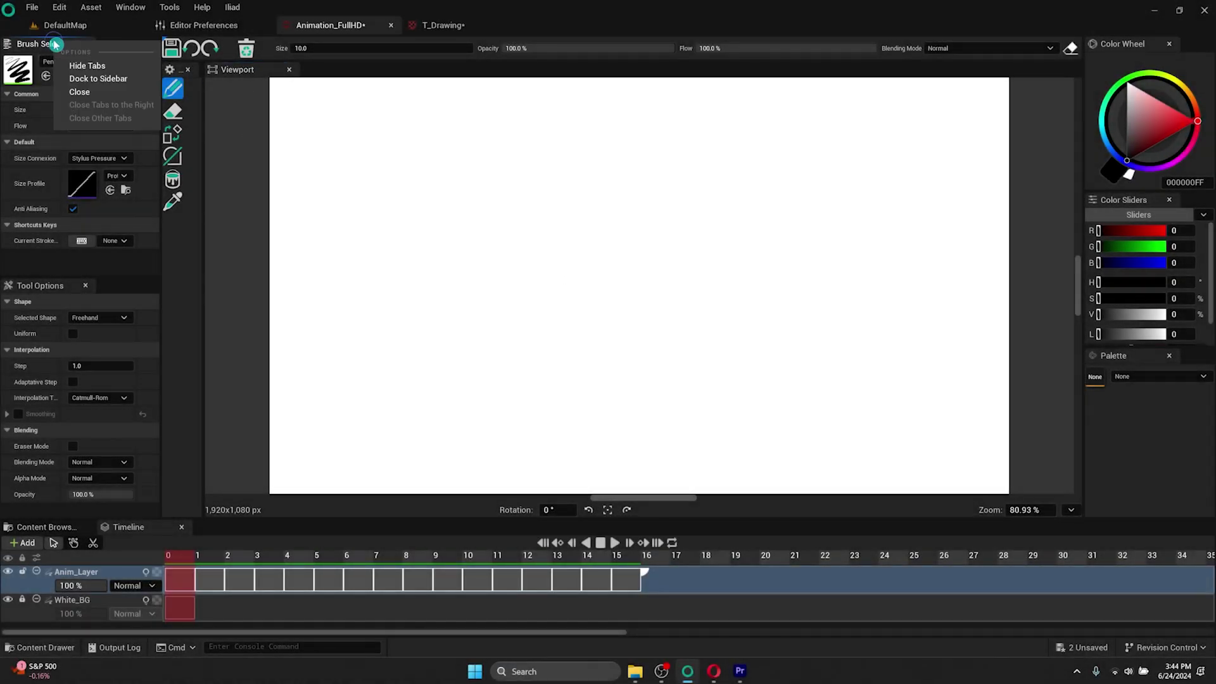
pyautogui.click(88, 66)
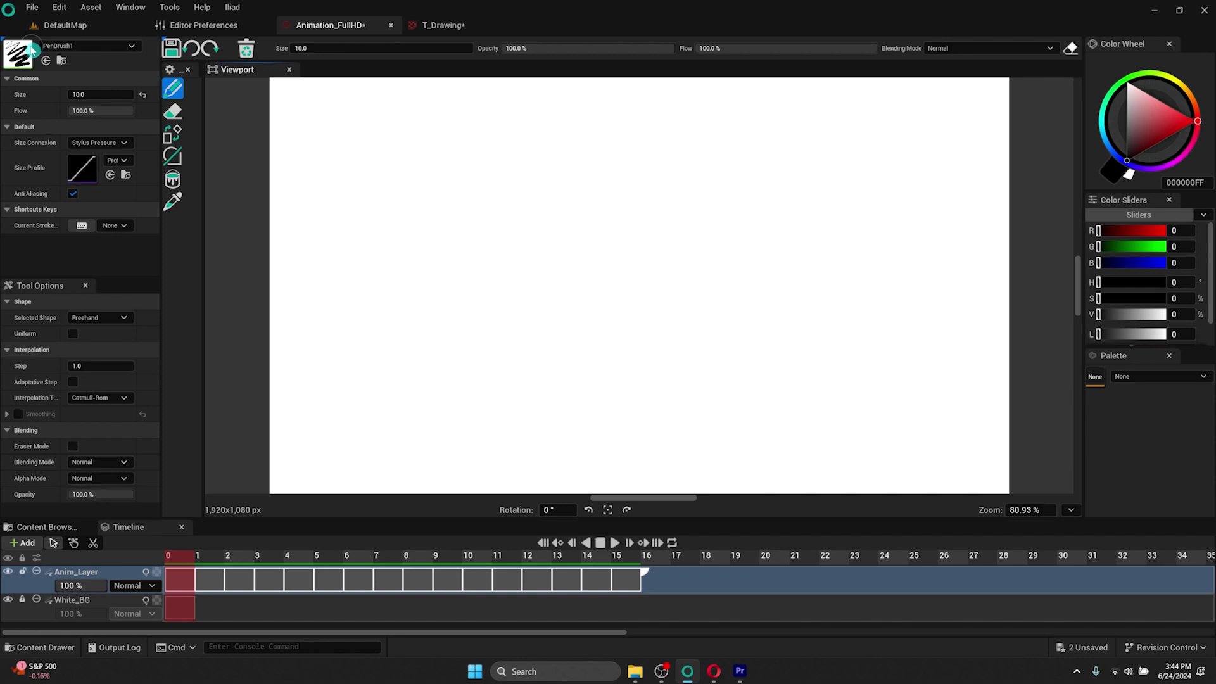
pyautogui.click(5, 42)
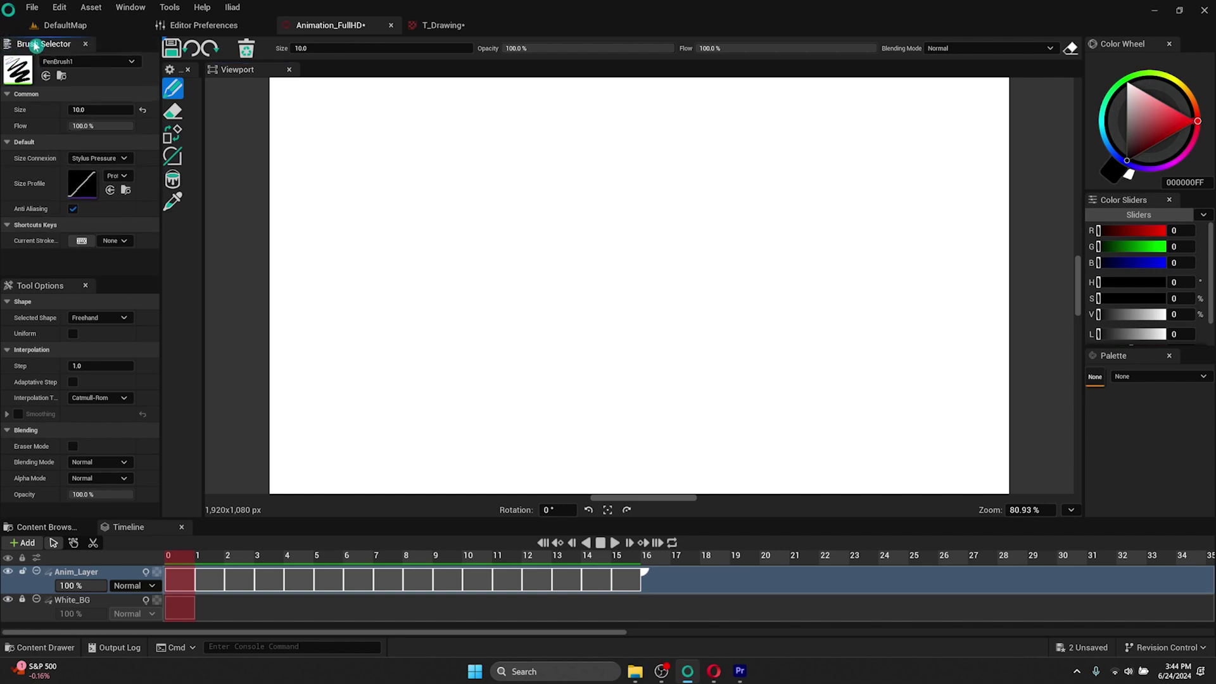
pyautogui.rightClick(41, 285)
pyautogui.click(76, 309)
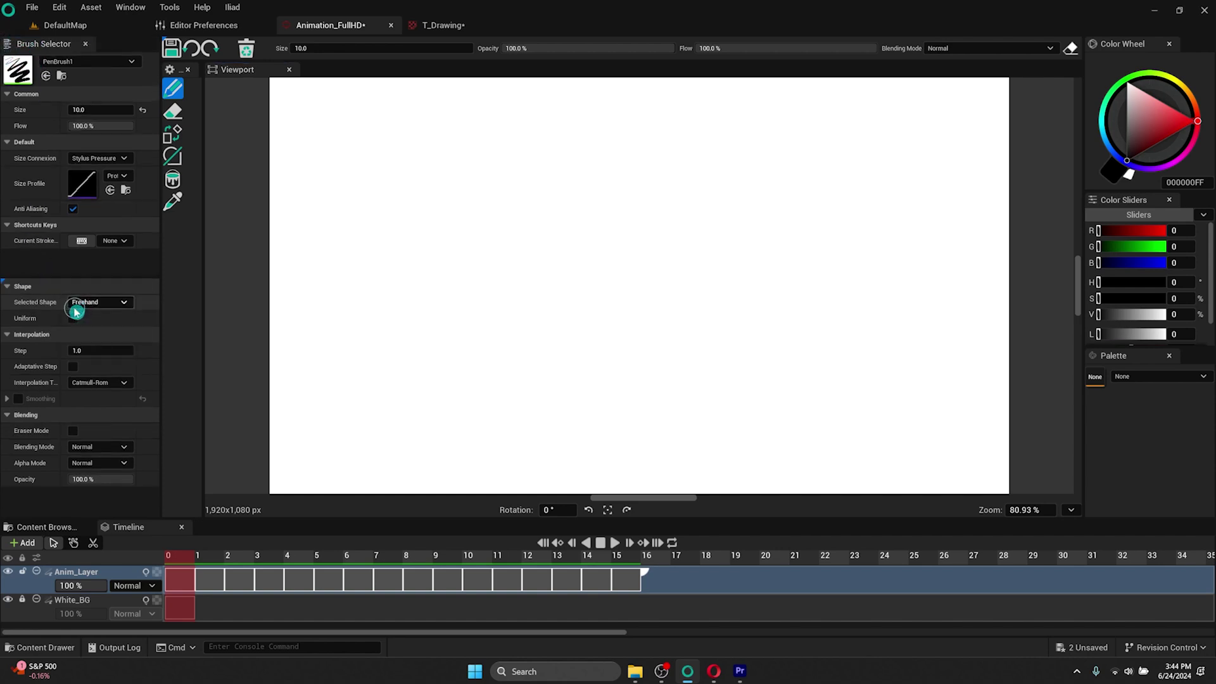
pyautogui.click(6, 285)
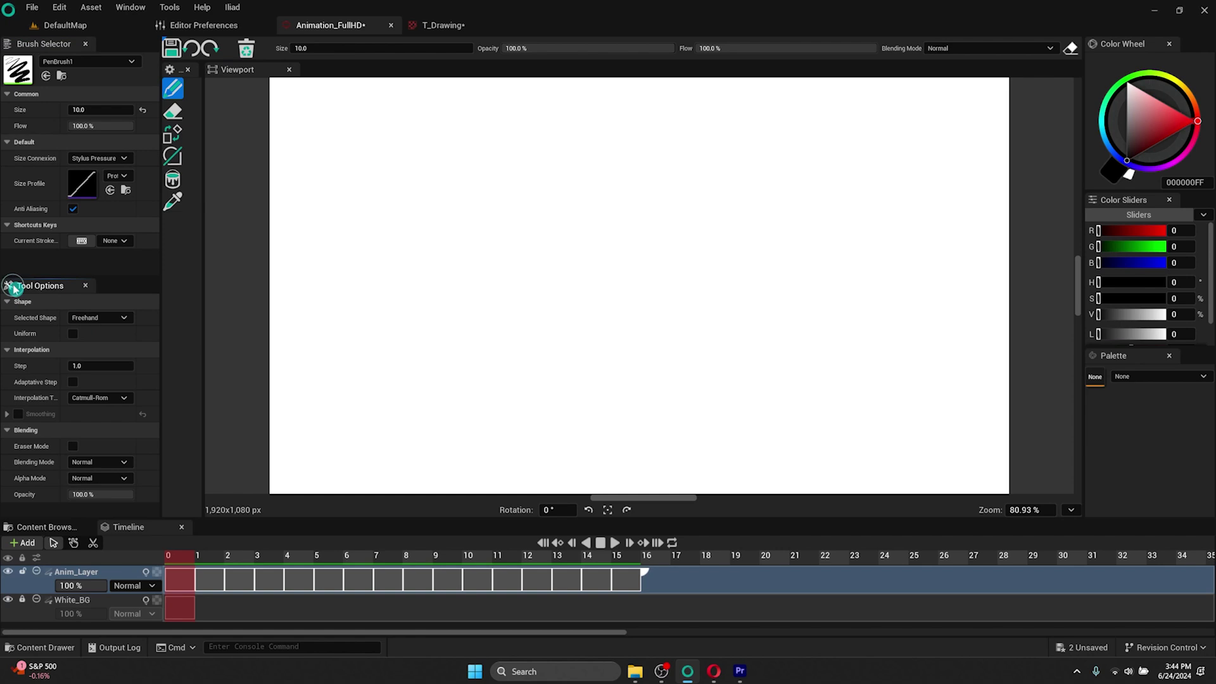
# Step: Show the Top Bar's title tab and hide it again
pyautogui.click(164, 39)
pyautogui.rightClick(195, 46)
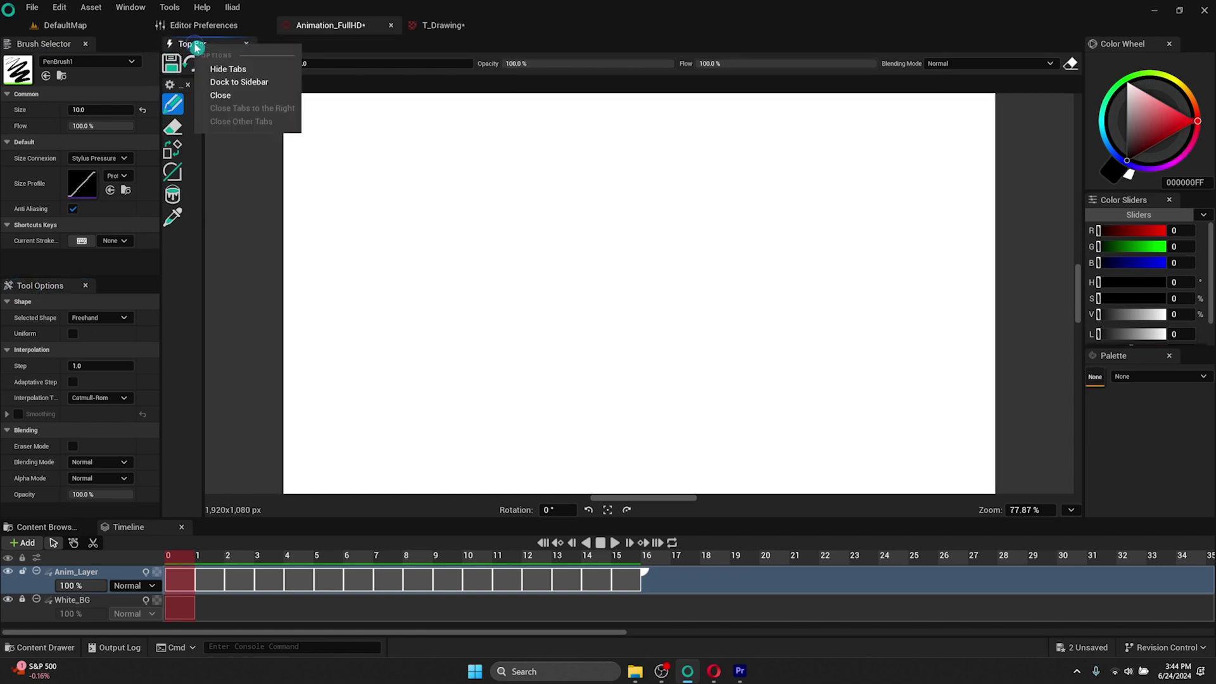
pyautogui.click(227, 69)
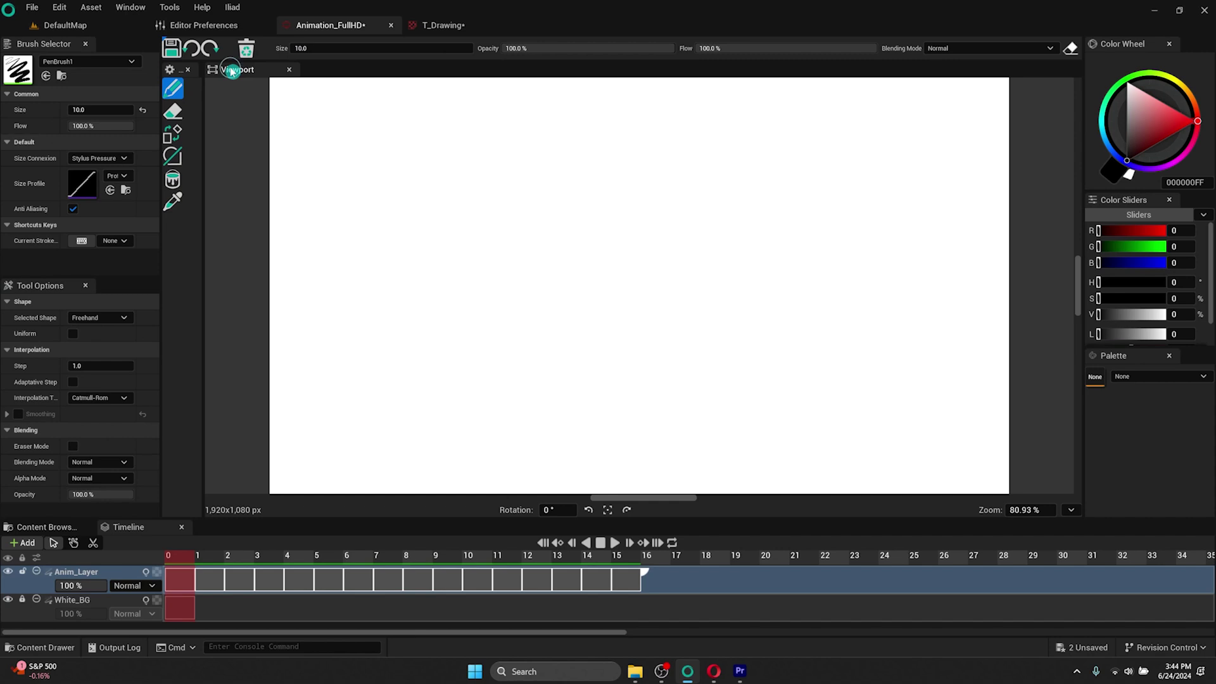
# Step: Dock the Brush Selector and Tool Options panels to the sidebar
pyautogui.rightClick(67, 47)
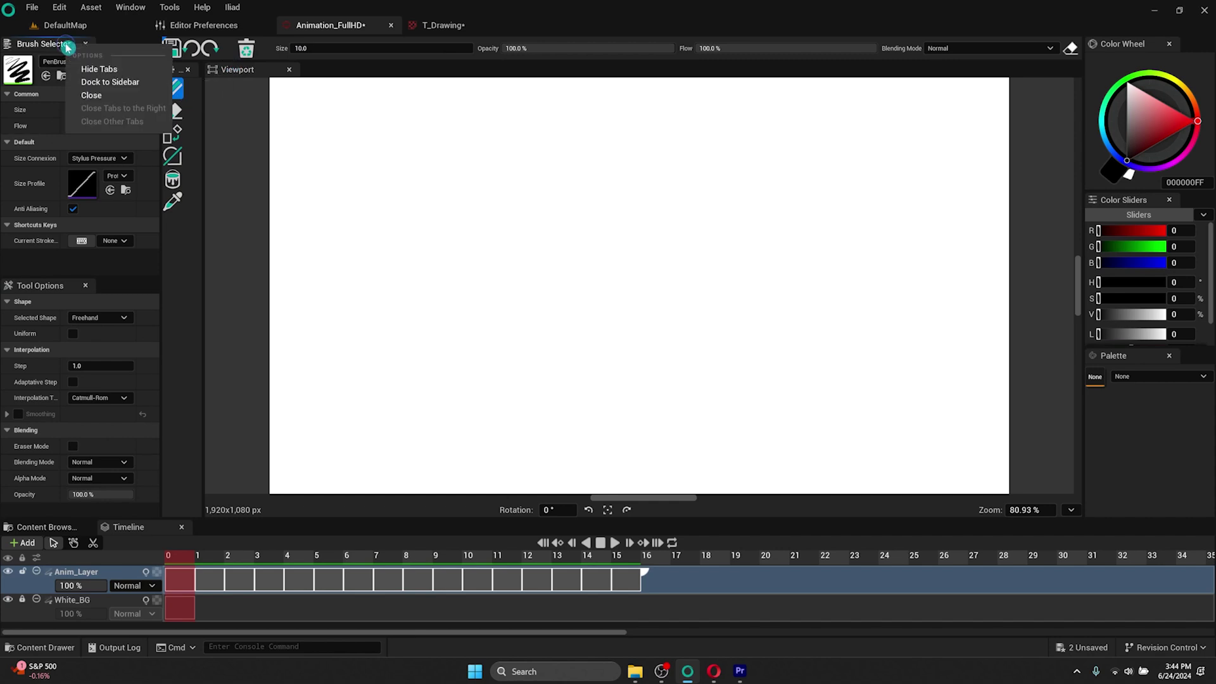
pyautogui.click(89, 84)
pyautogui.rightClick(58, 45)
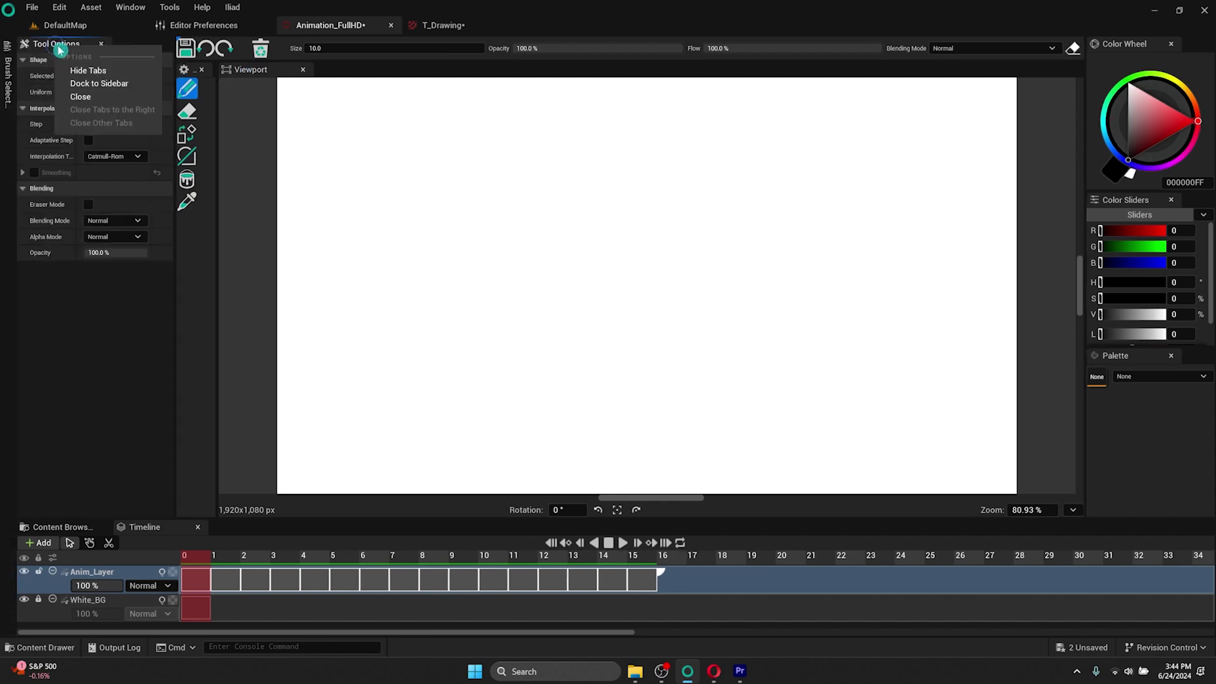
pyautogui.click(86, 84)
# Step: Dock the Color Wheel, Color Sliders and Palette panels to the sidebar
pyautogui.rightClick(1102, 54)
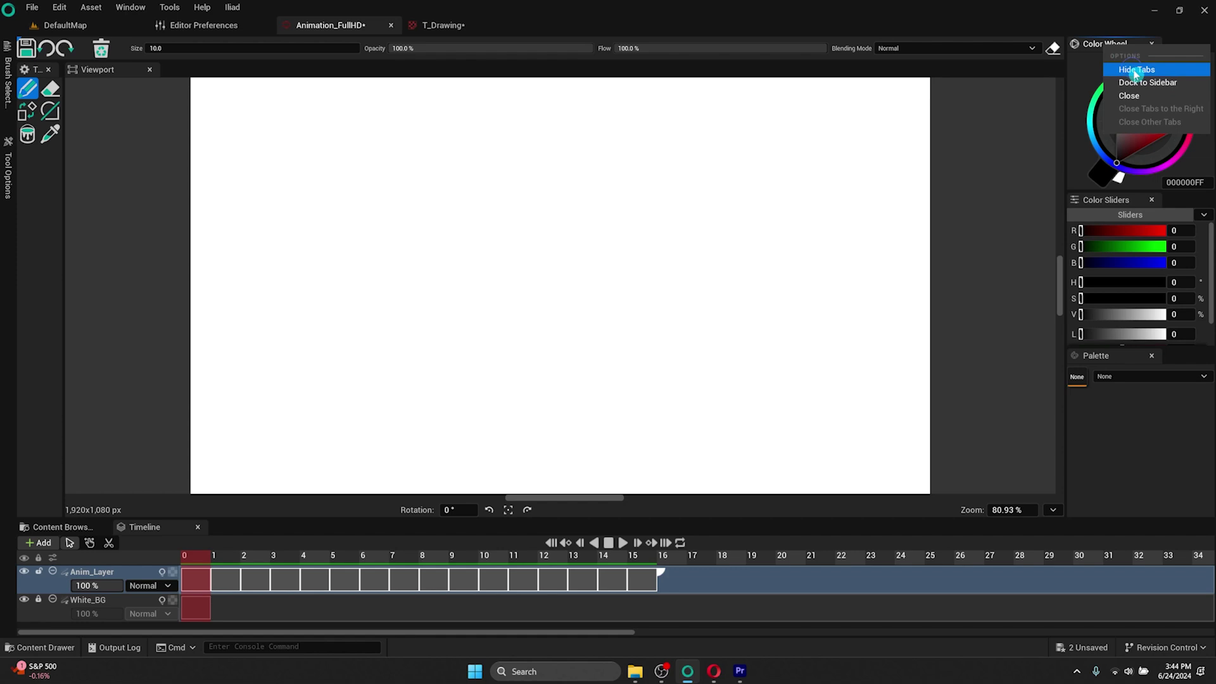
pyautogui.click(1139, 81)
pyautogui.rightClick(1094, 44)
pyautogui.click(1131, 81)
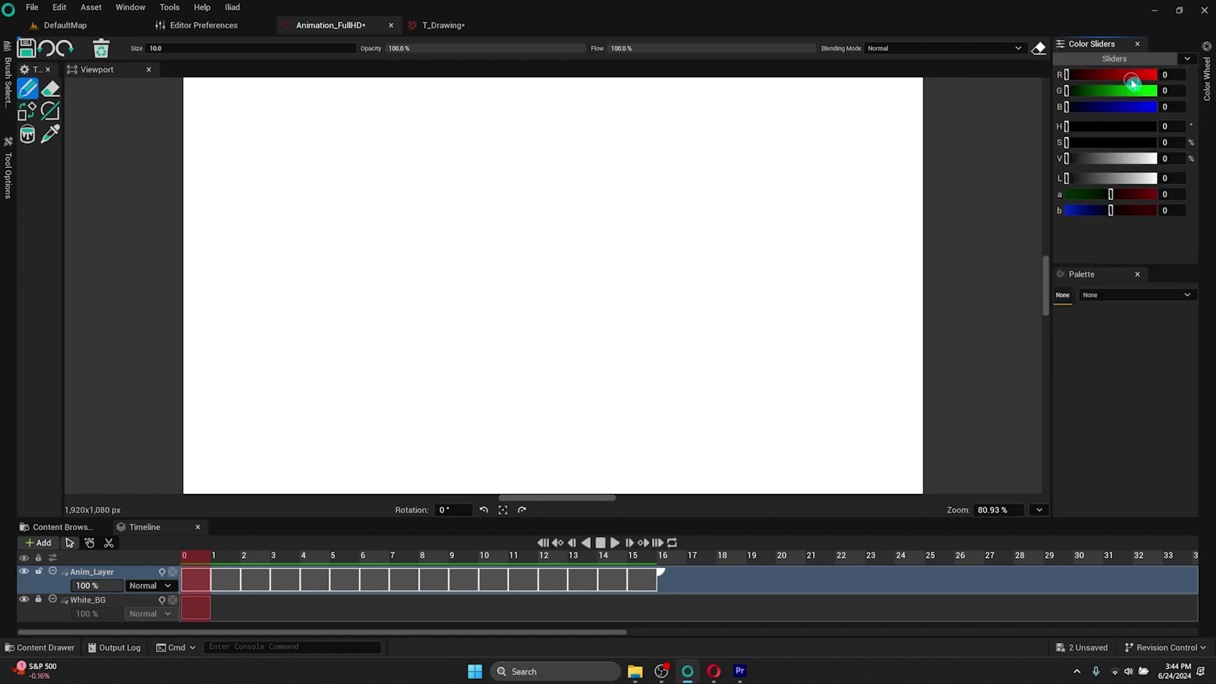
pyautogui.rightClick(1097, 45)
pyautogui.click(1123, 82)
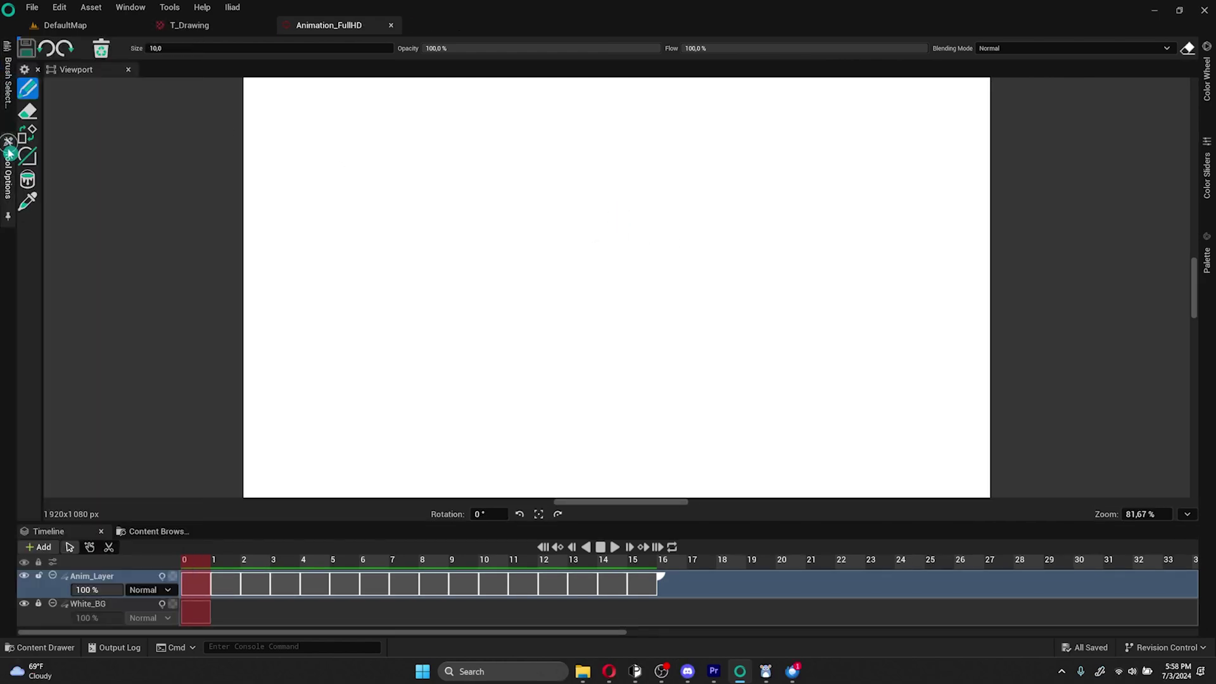
# Step: Expand the sidebar-docked Tool Options, Color Wheel and Color Sliders one at a time, and use the docked Brush Selector's context options
pyautogui.click(10, 176)
pyautogui.click(9, 166)
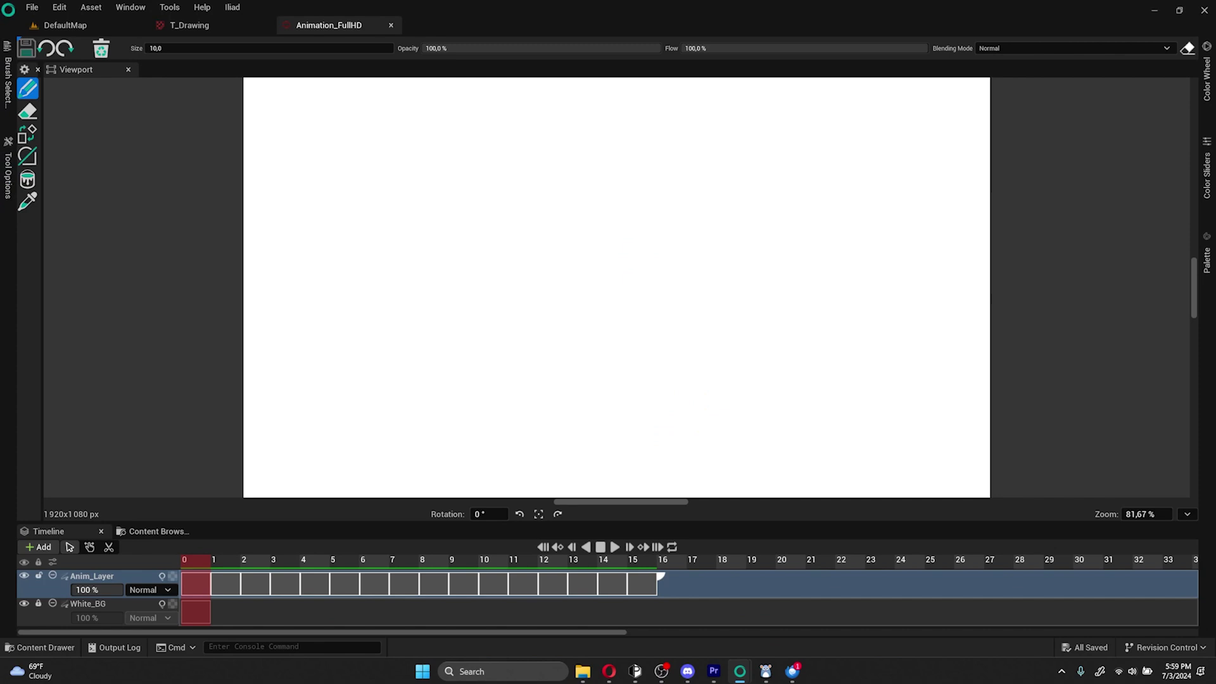
pyautogui.click(1207, 85)
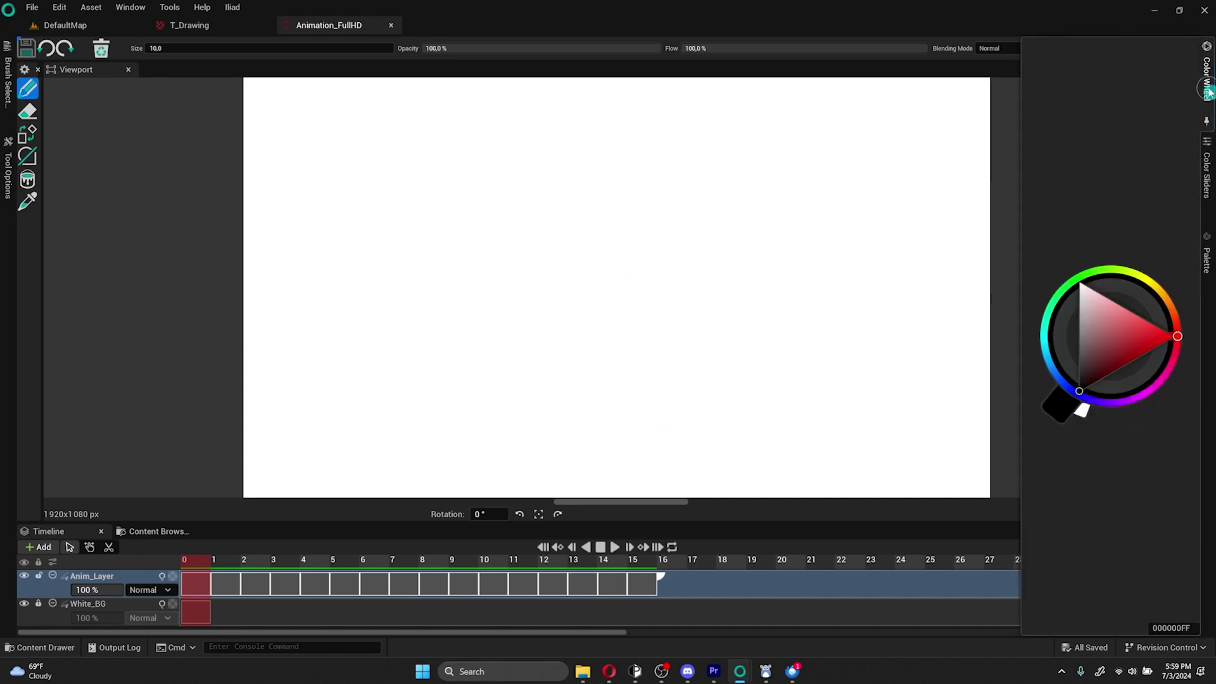
pyautogui.click(1207, 171)
pyautogui.click(1207, 170)
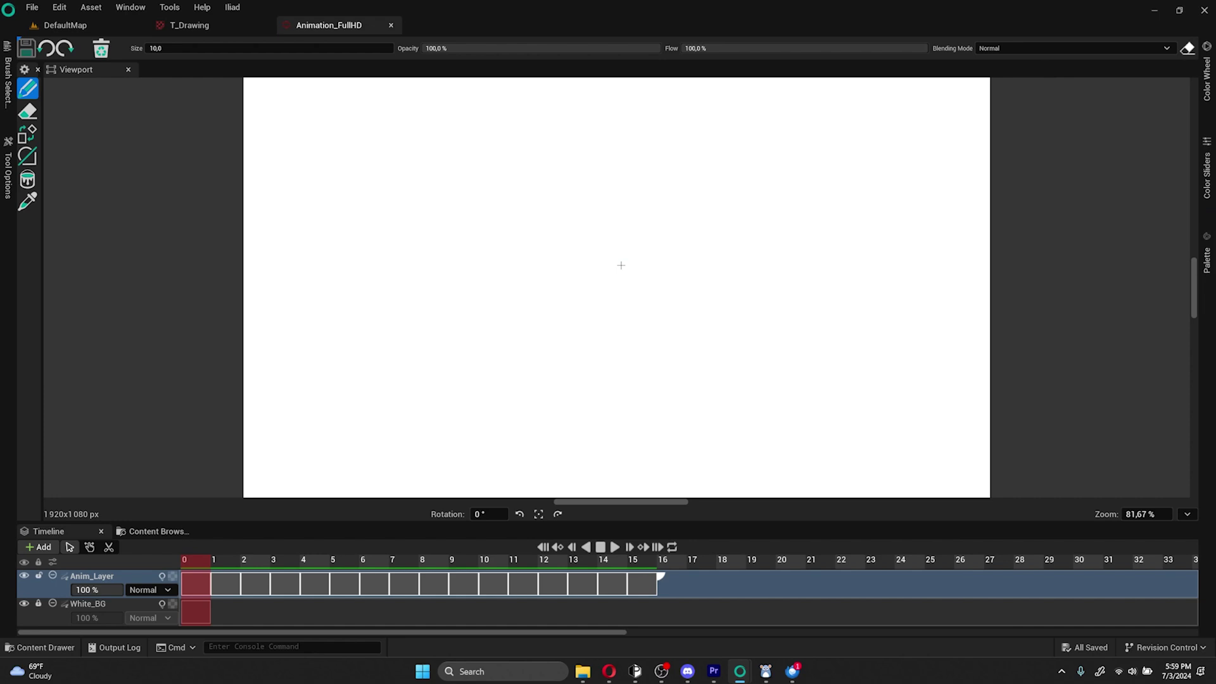
pyautogui.rightClick(5, 90)
pyautogui.click(40, 114)
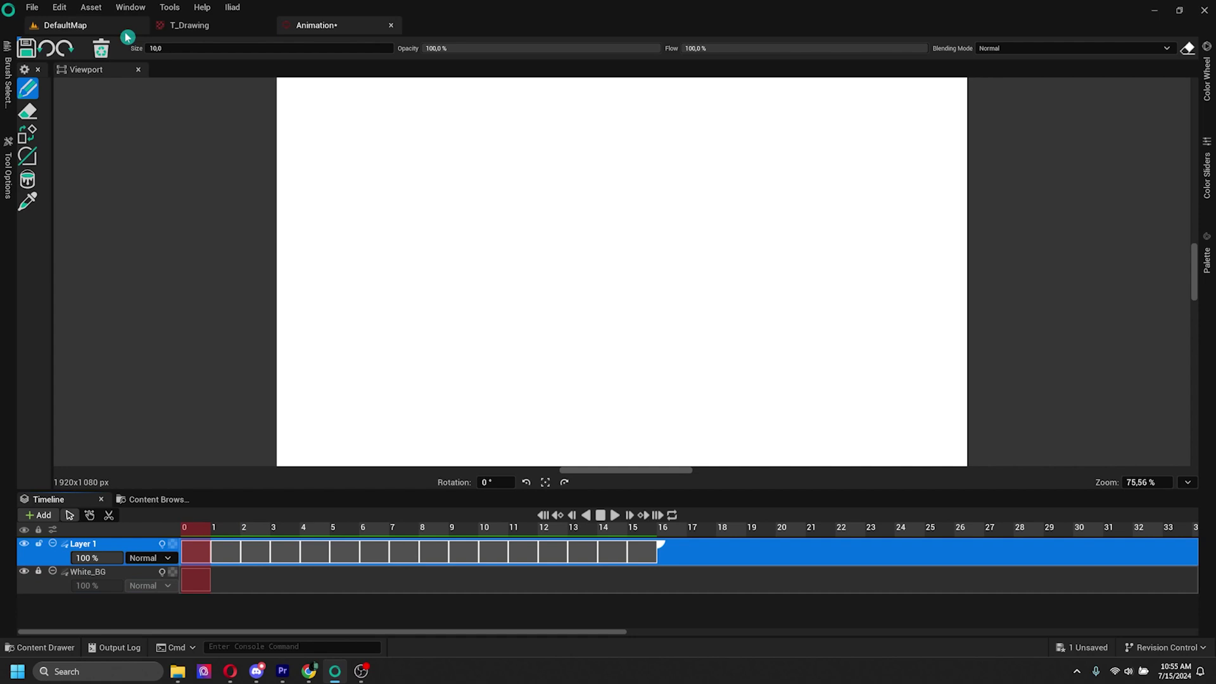
# Step: Save the current panel arrangement as a new layout named "Minimised animation Layout"
pyautogui.click(129, 9)
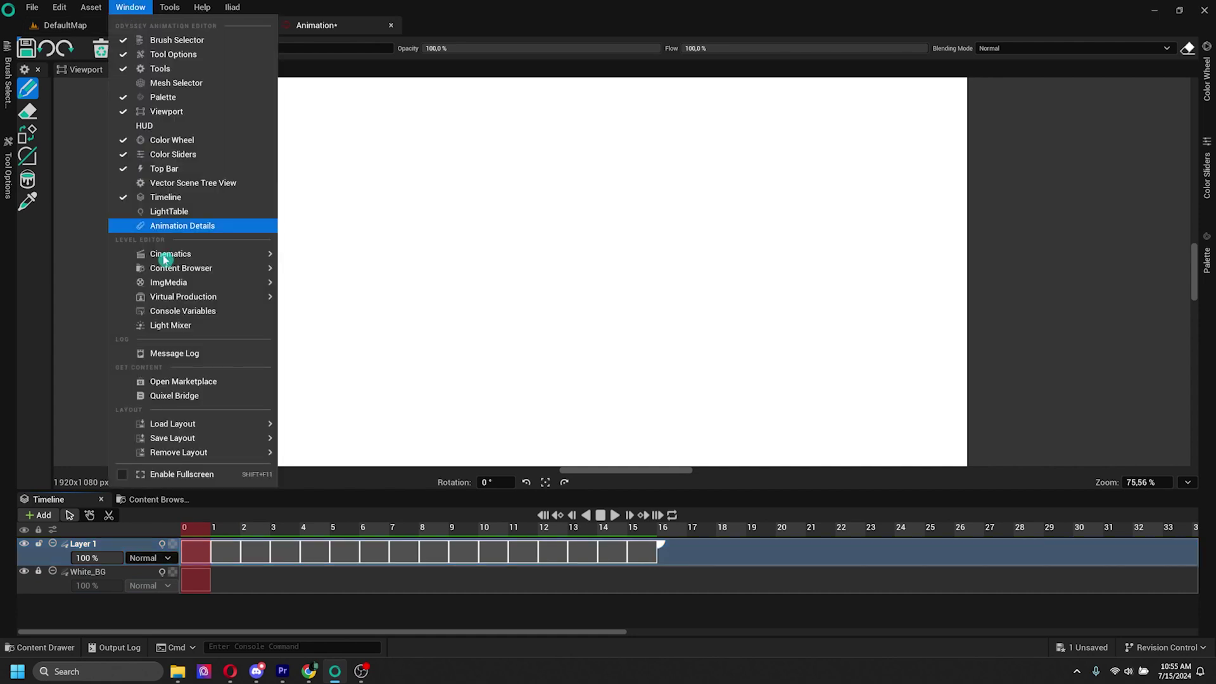
pyautogui.moveTo(184, 438)
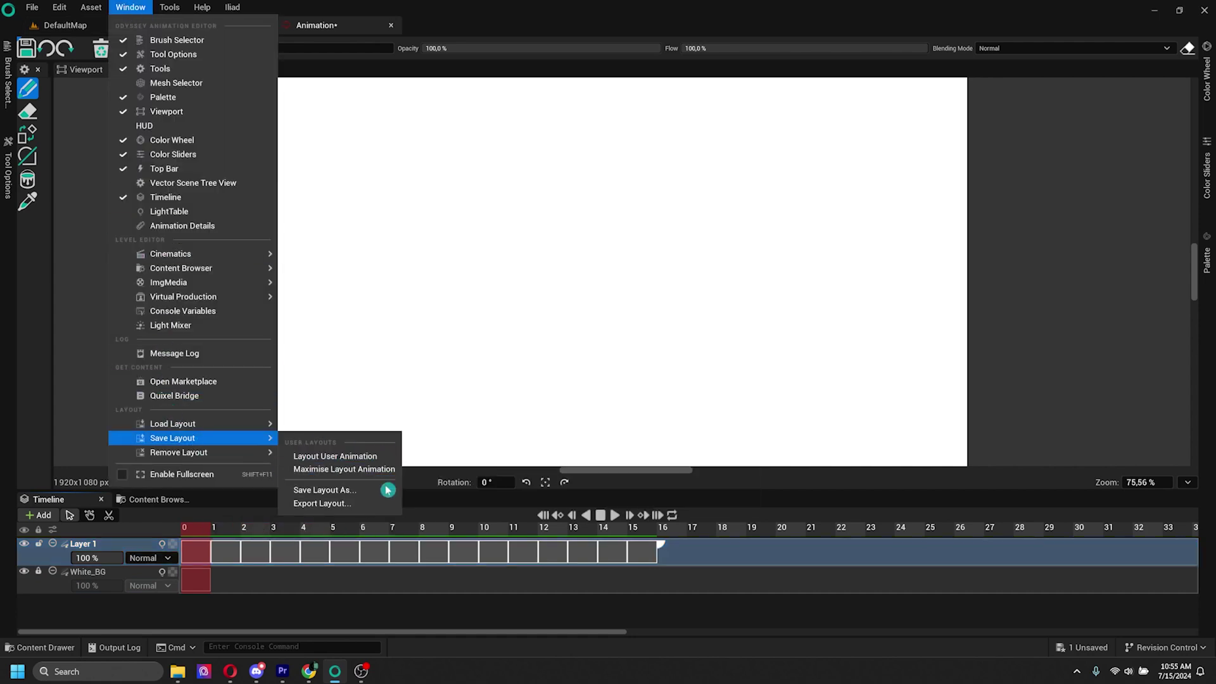
pyautogui.click(385, 490)
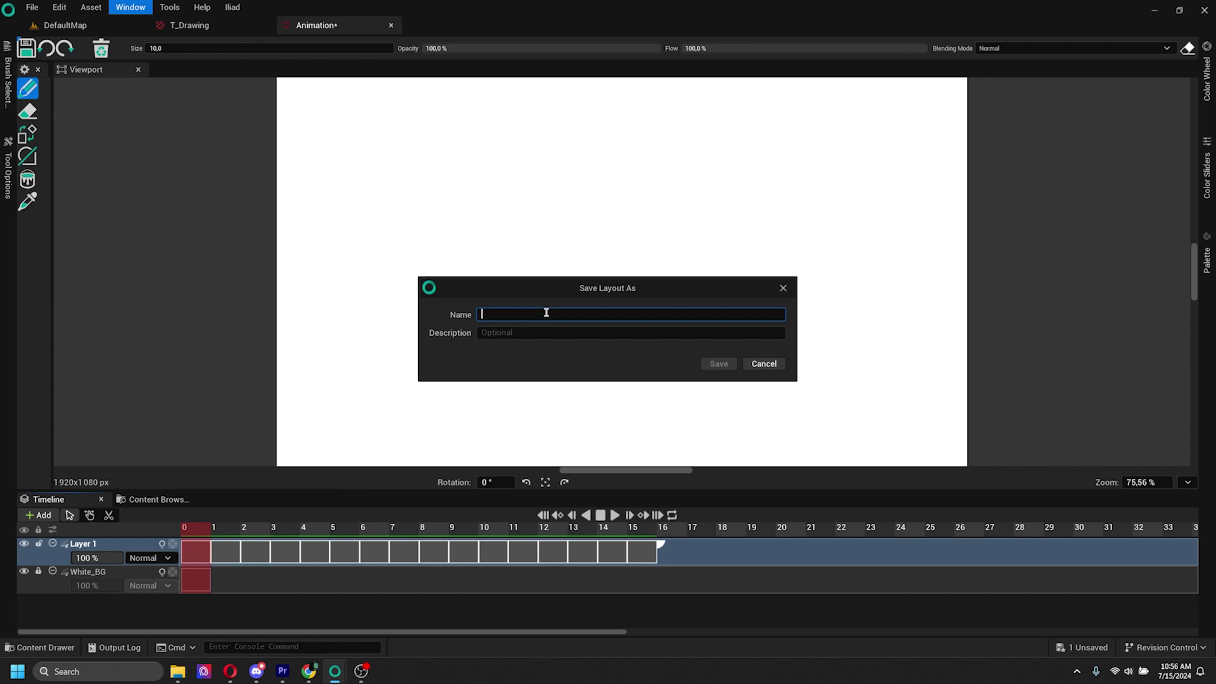
pyautogui.write('Minimised animation Layout')
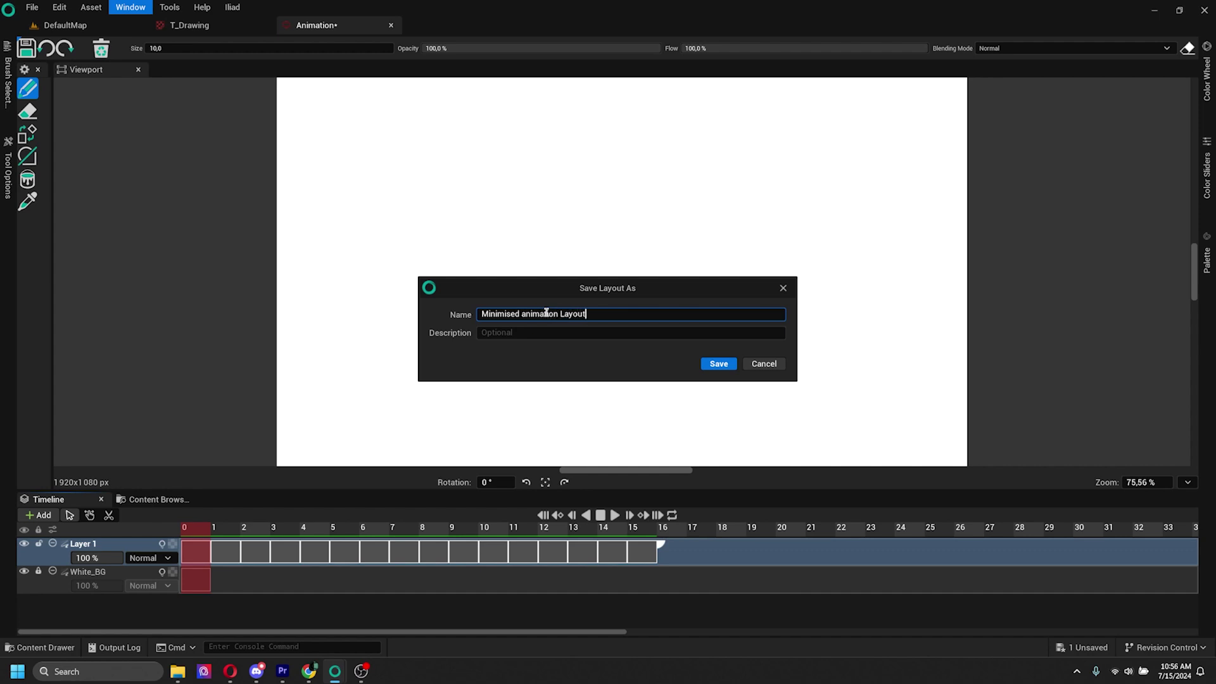
pyautogui.click(706, 364)
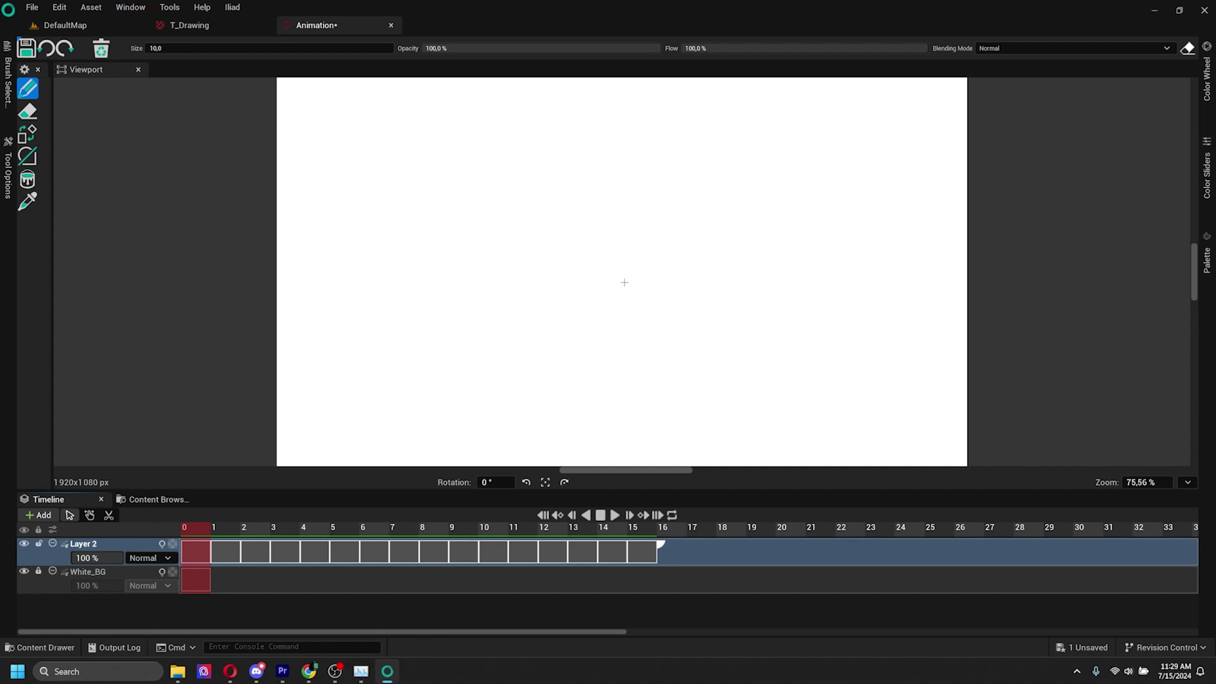
# Step: Load the Default Editor Layout from the default layouts
pyautogui.click(130, 7)
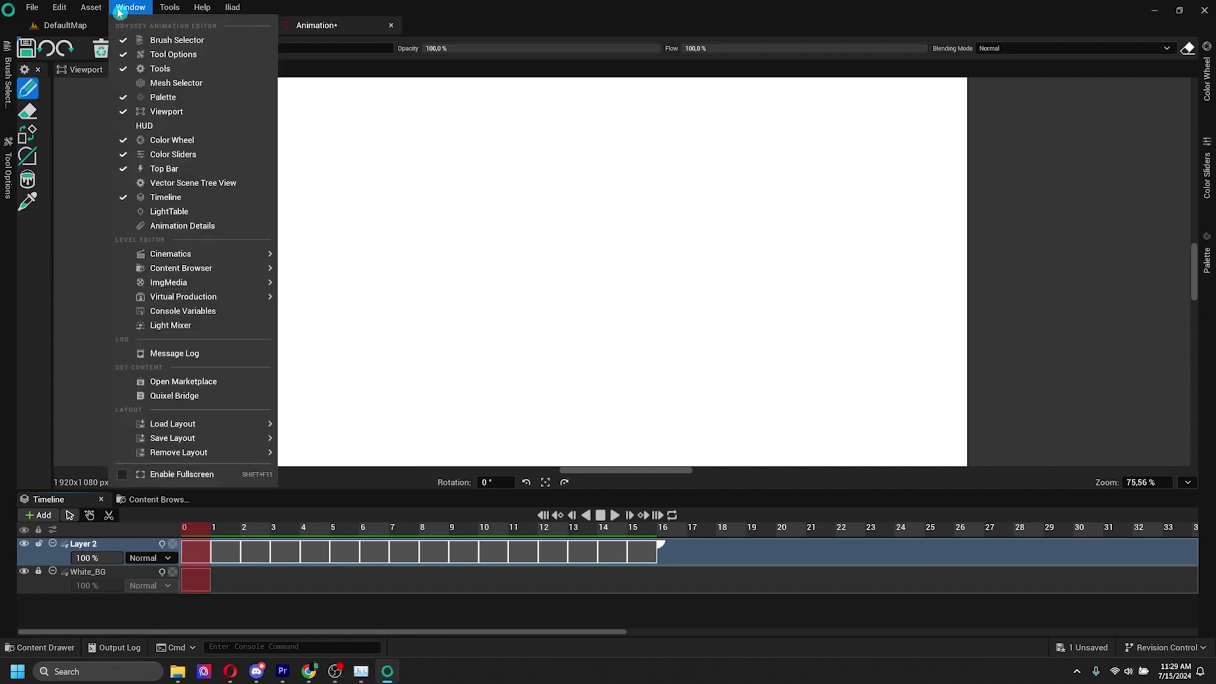
pyautogui.moveTo(226, 423)
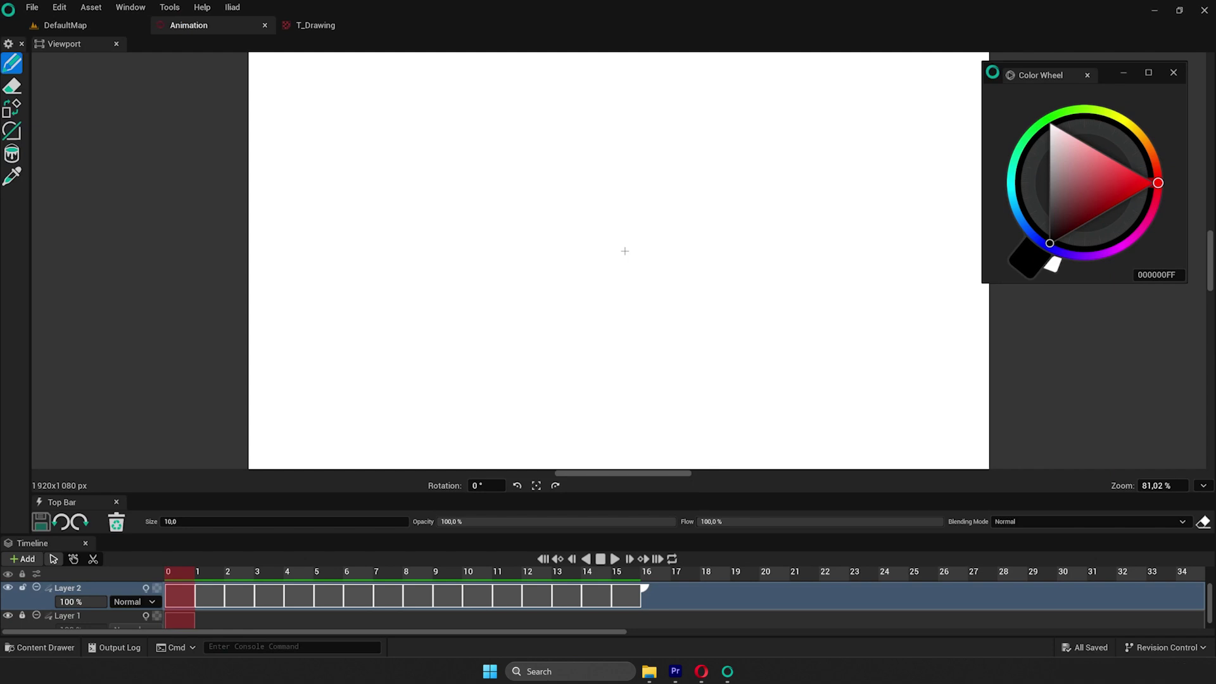
pyautogui.click(130, 7)
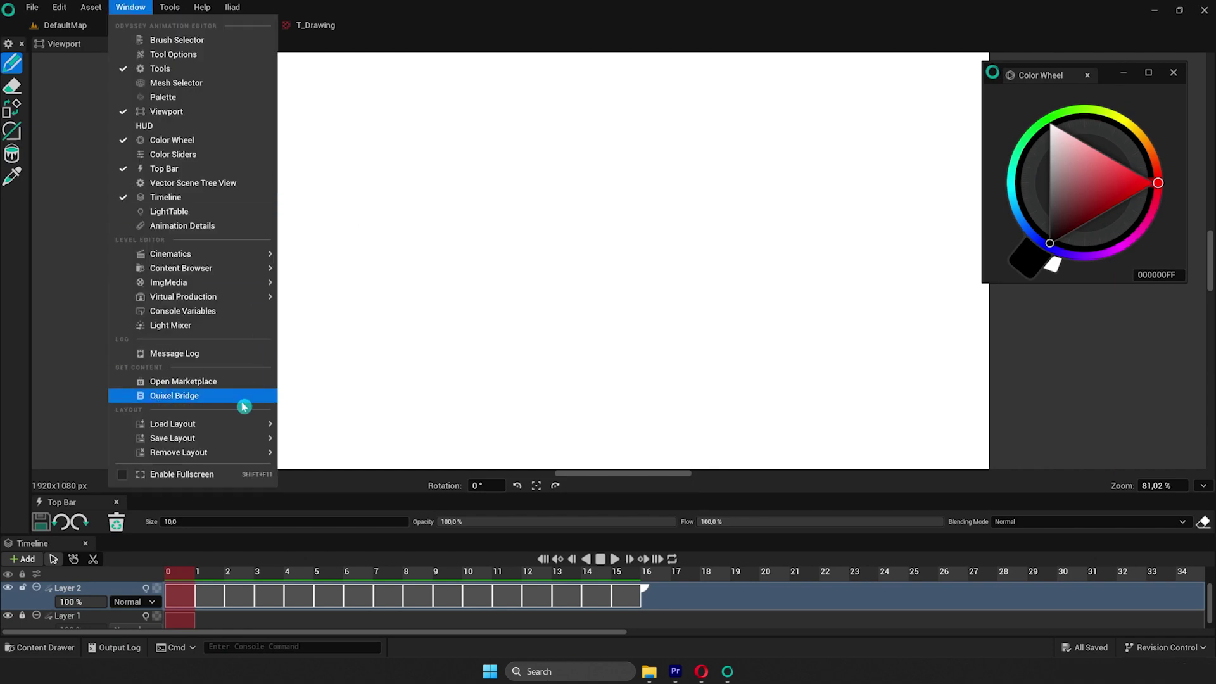
pyautogui.moveTo(217, 423)
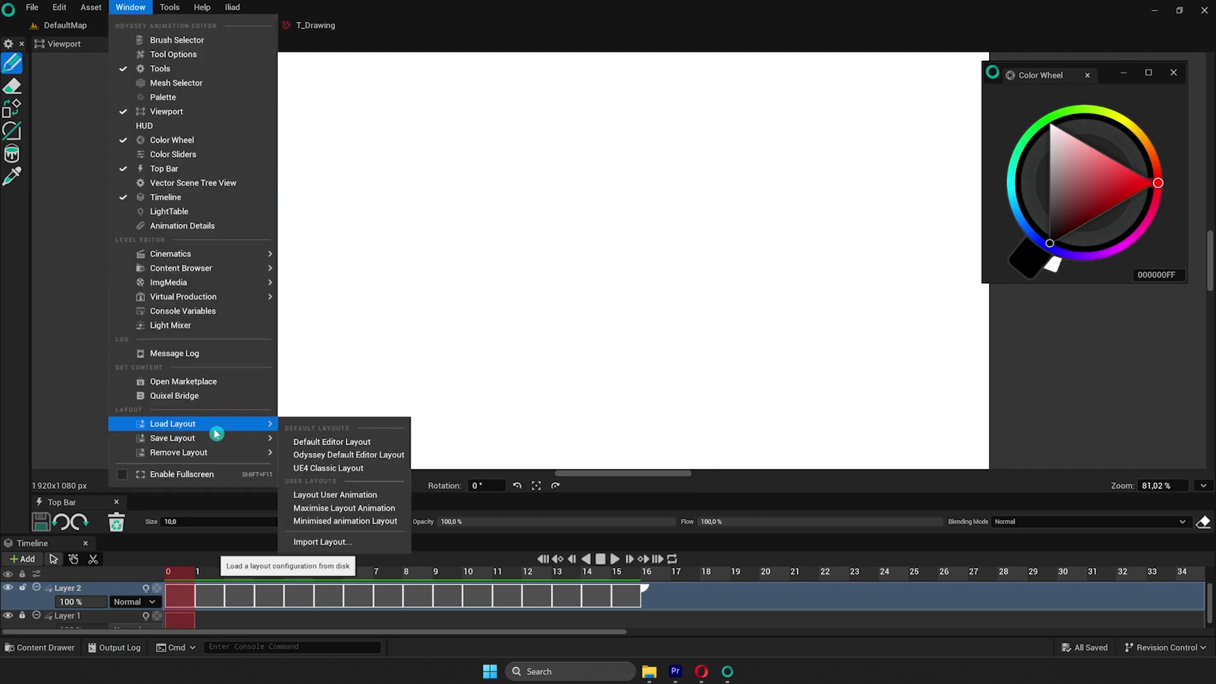
pyautogui.click(359, 445)
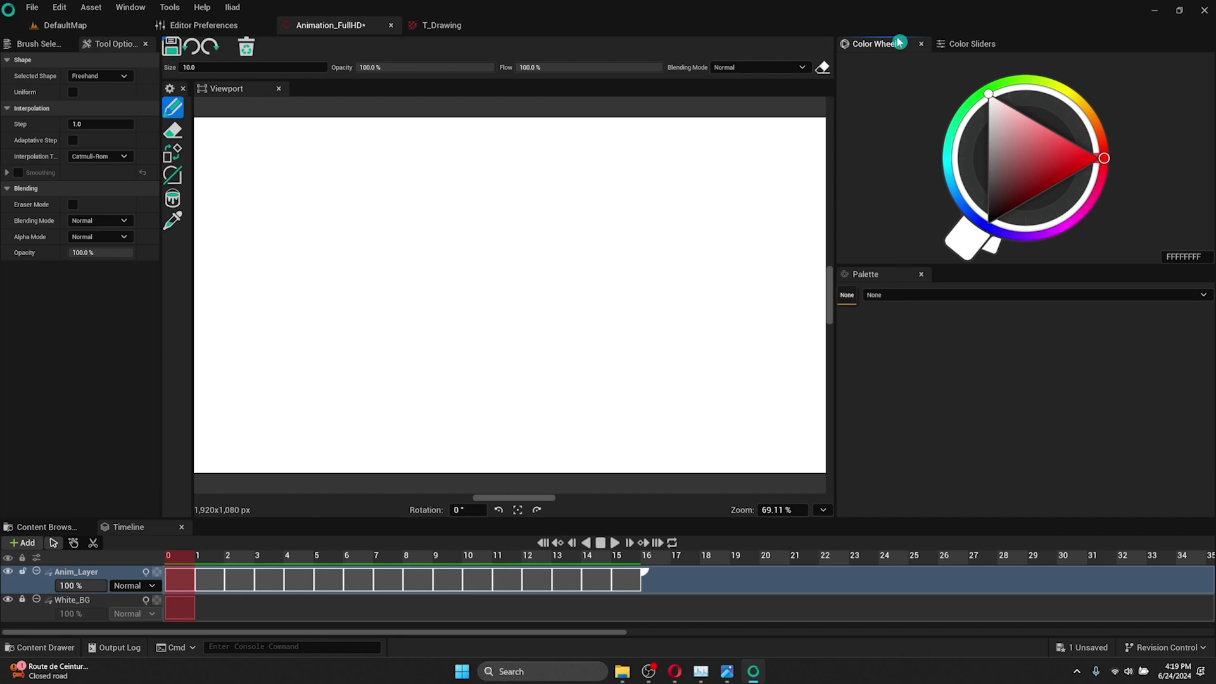
# Step: Close the Color Wheel, Color Sliders, Palette, Tool Options, Brush Selector and Viewport panels
pyautogui.click(920, 44)
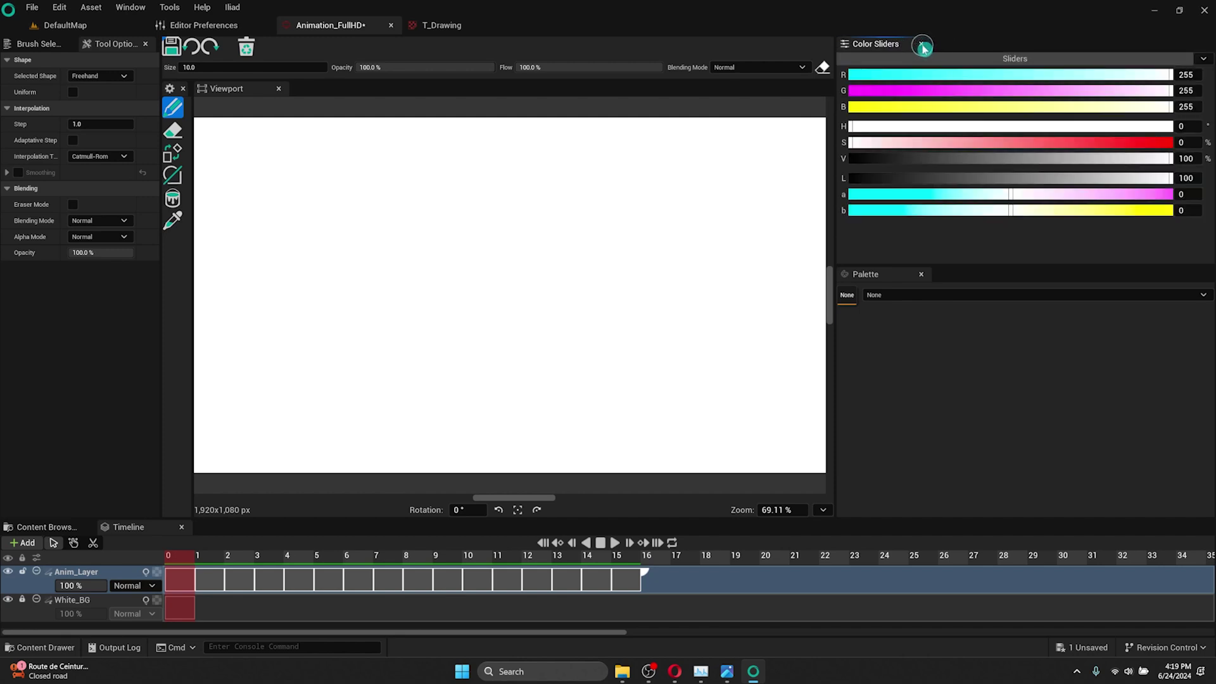
pyautogui.click(922, 46)
pyautogui.click(923, 46)
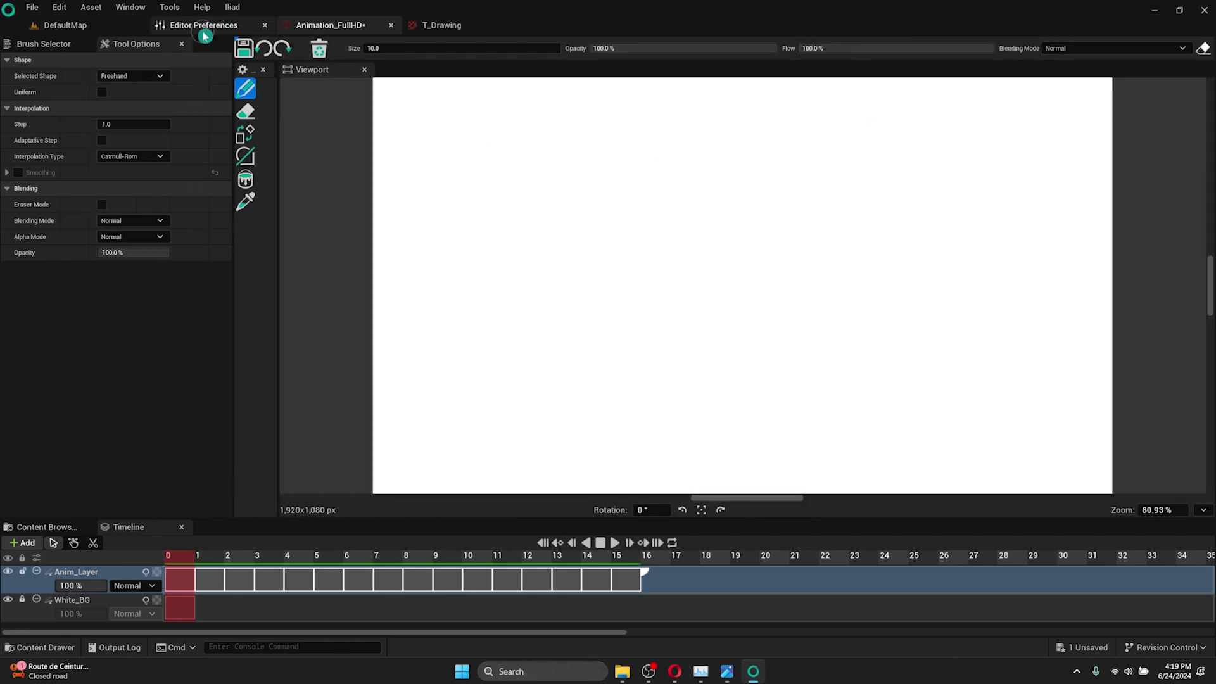
pyautogui.click(181, 44)
pyautogui.click(85, 46)
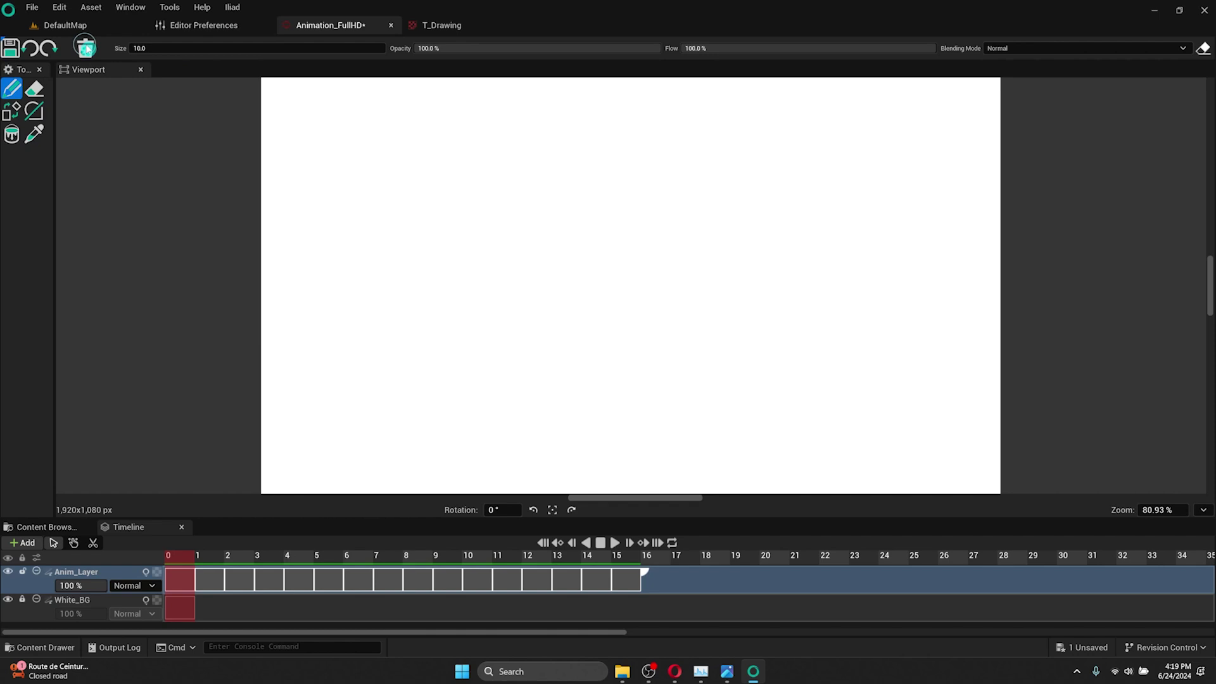
pyautogui.click(141, 69)
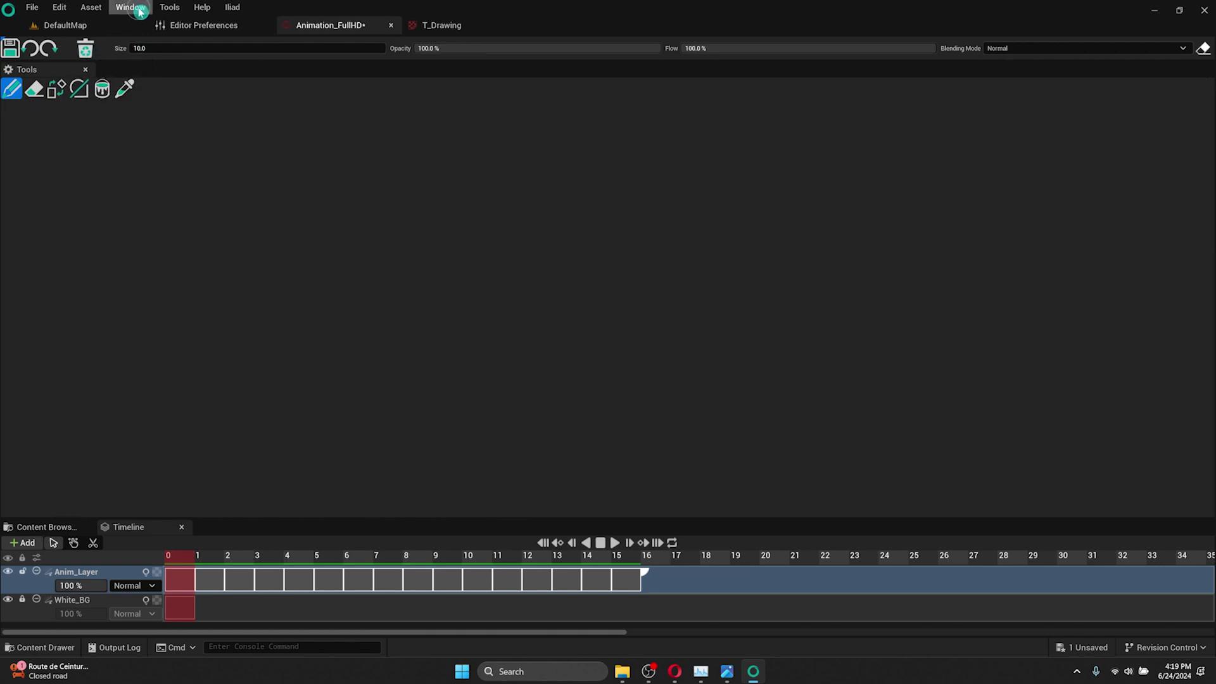
# Step: Reopen the Viewport, Color Wheel and Color Sliders panels in the animation editor
pyautogui.click(138, 12)
pyautogui.click(165, 108)
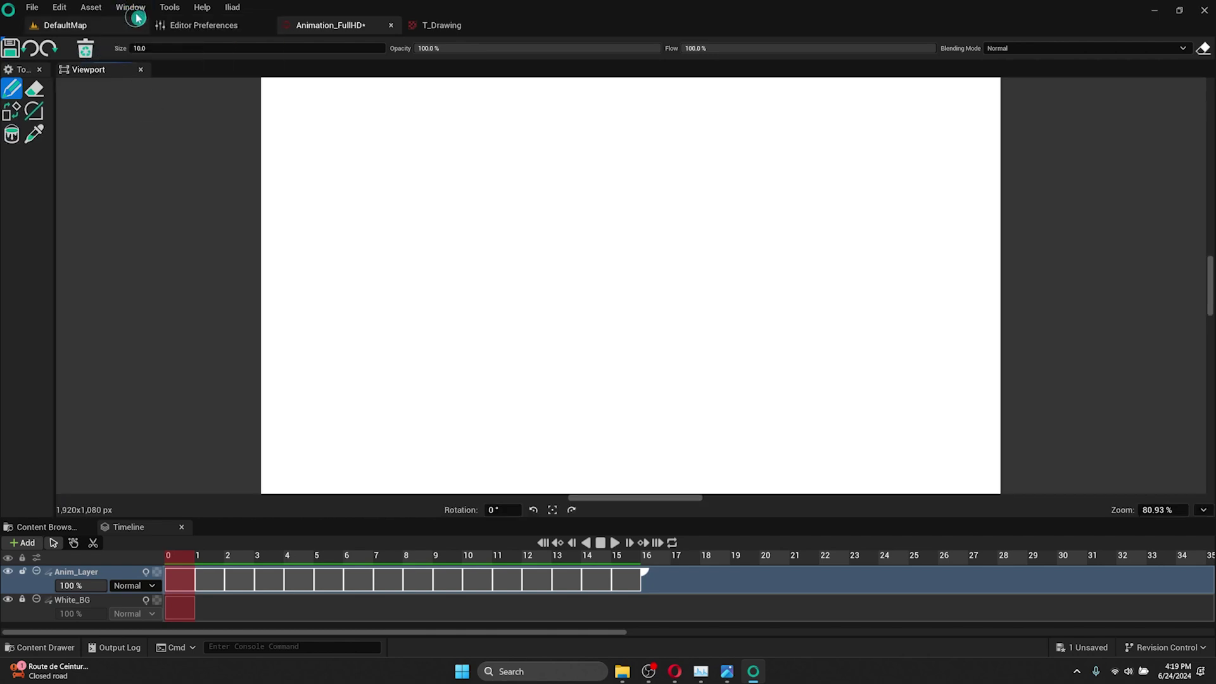
pyautogui.click(136, 13)
pyautogui.click(168, 144)
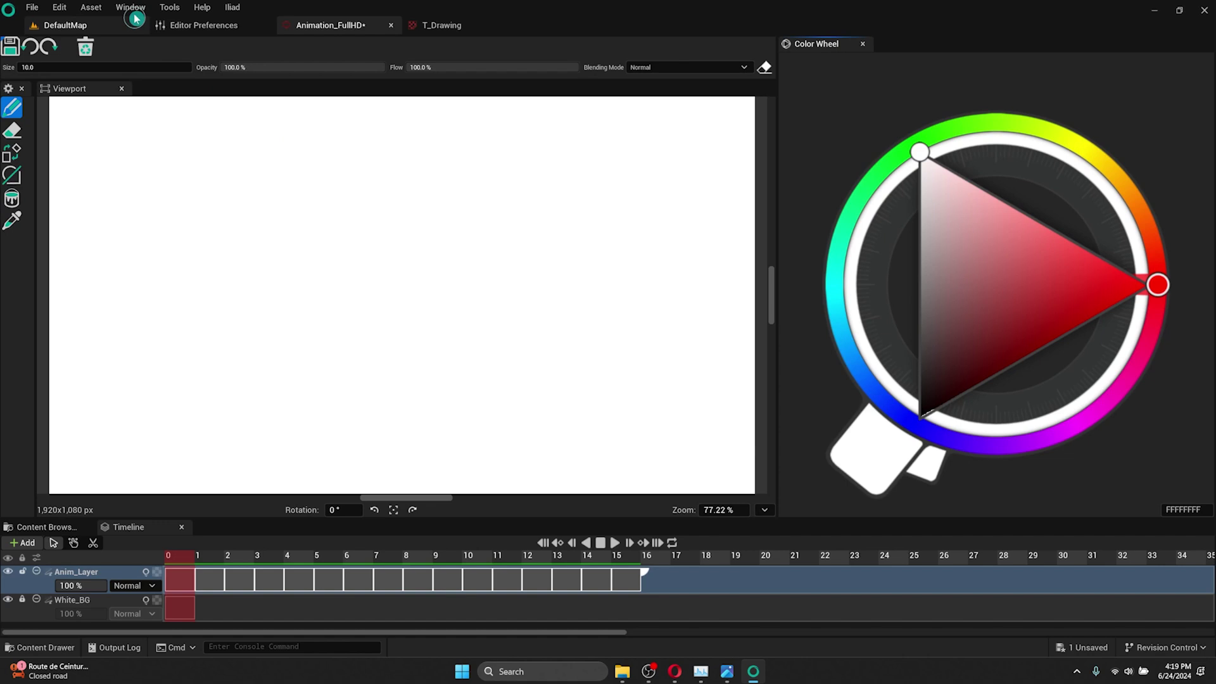
pyautogui.click(136, 13)
pyautogui.click(167, 153)
# Step: Reopen the Brush Selector, Tool Options and Palette panels, and narrow the column holding the color panels to enlarge the Viewport
pyautogui.click(135, 8)
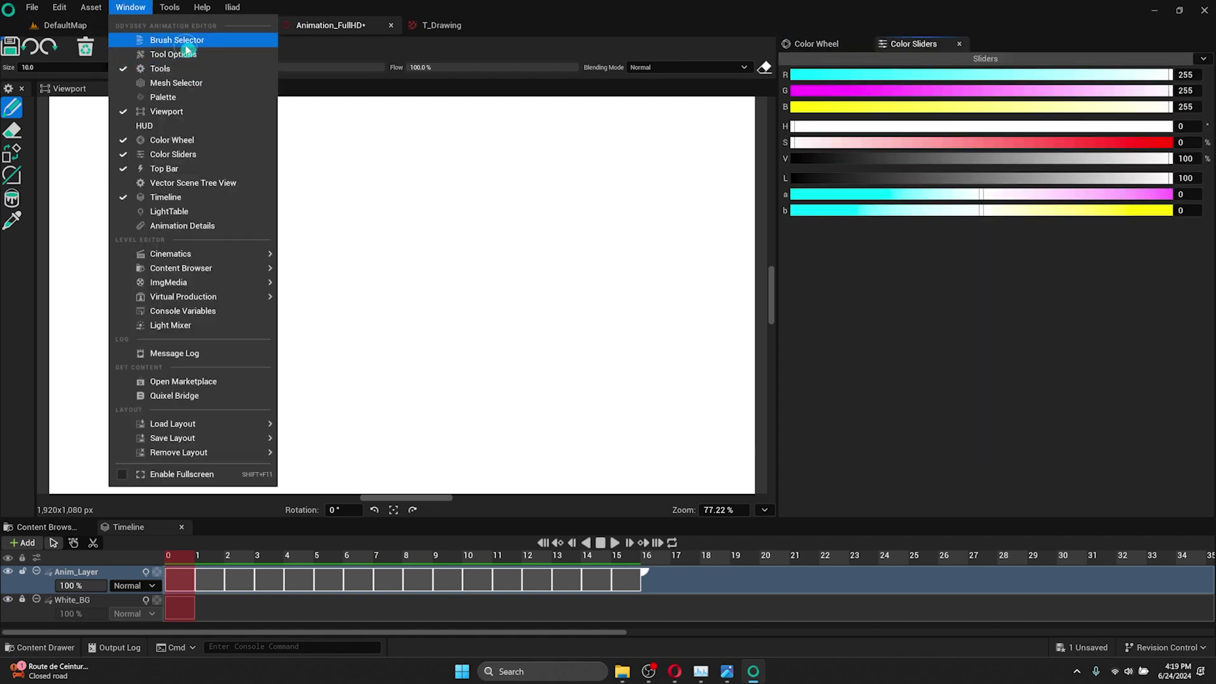
pyautogui.click(184, 41)
pyautogui.click(131, 8)
pyautogui.click(173, 54)
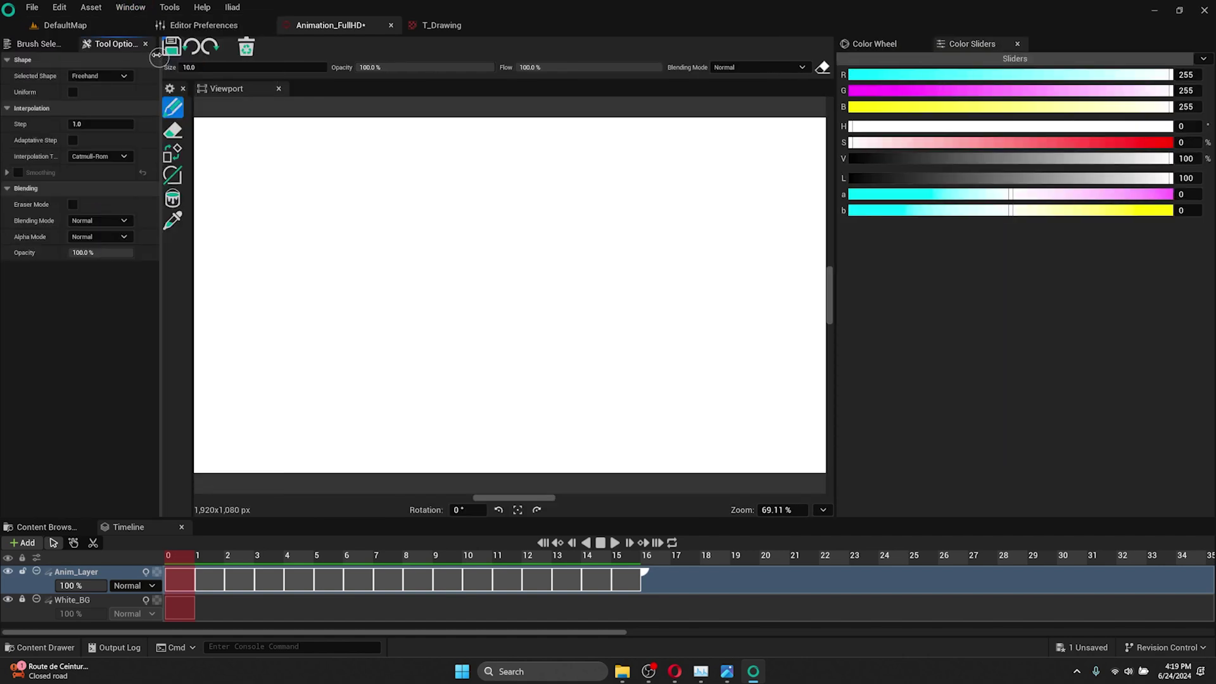
pyautogui.click(134, 9)
pyautogui.click(179, 82)
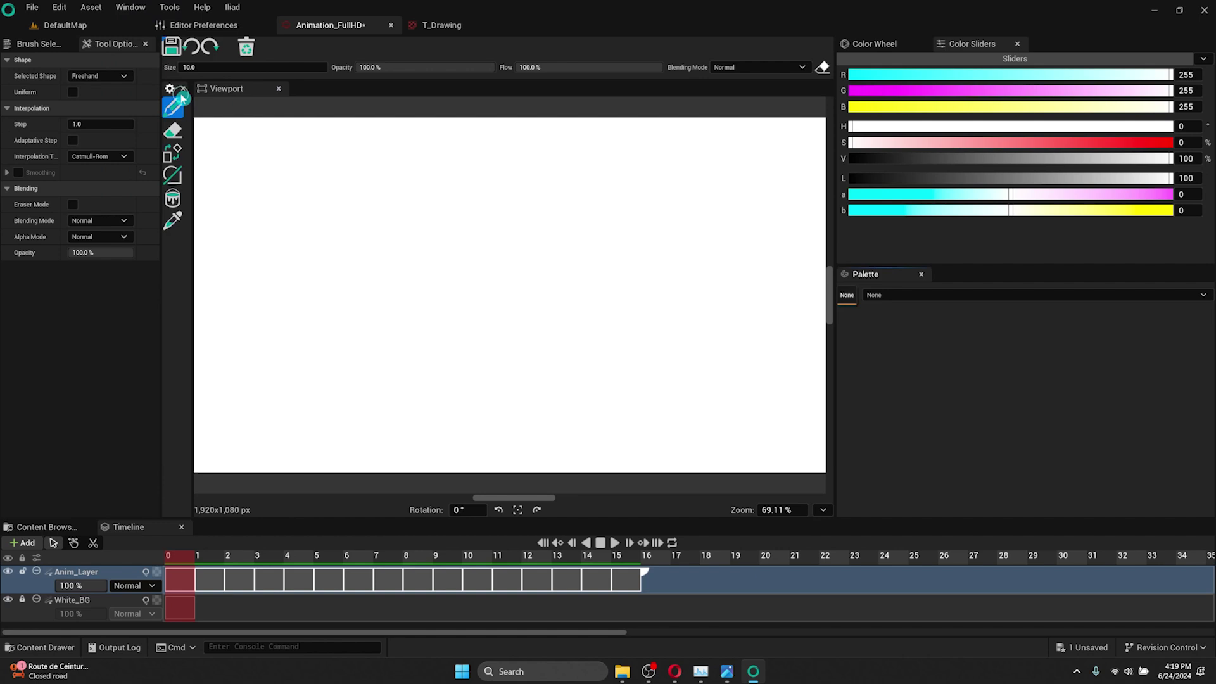
pyautogui.moveTo(834, 291); pyautogui.dragTo(950, 291)
pyautogui.click(988, 44)
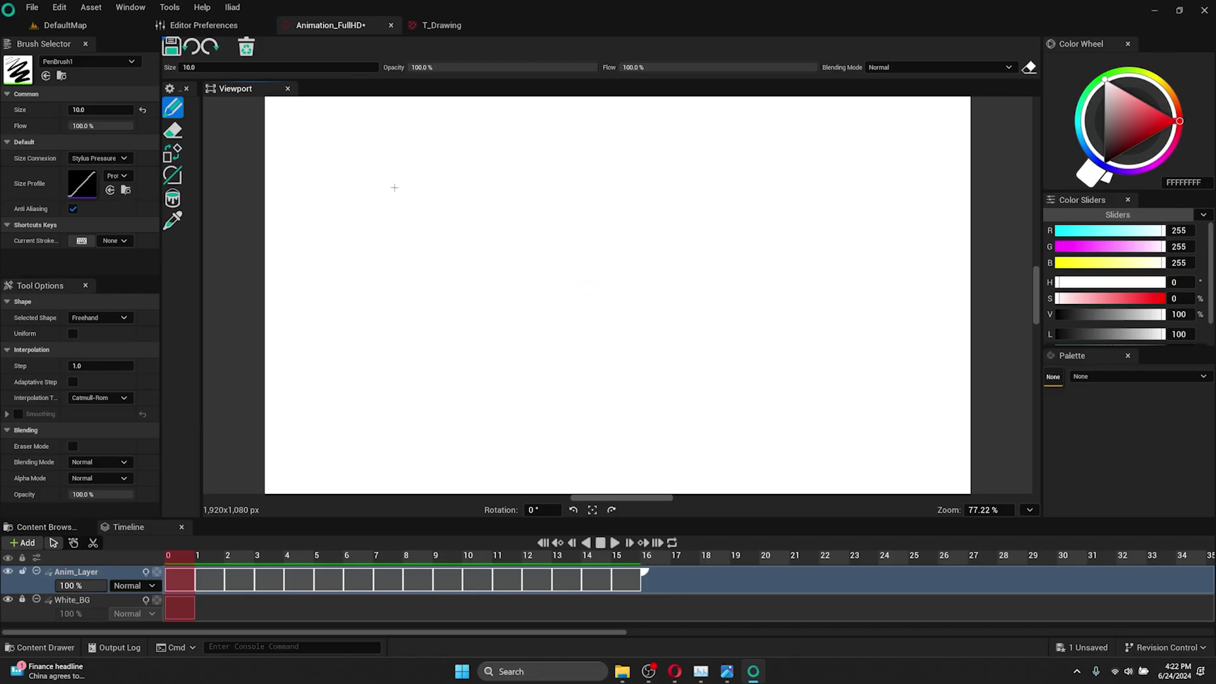
# Step: Open the Widget Reflector debug tool, examine its Application Scale setting, and close it
pyautogui.click(172, 8)
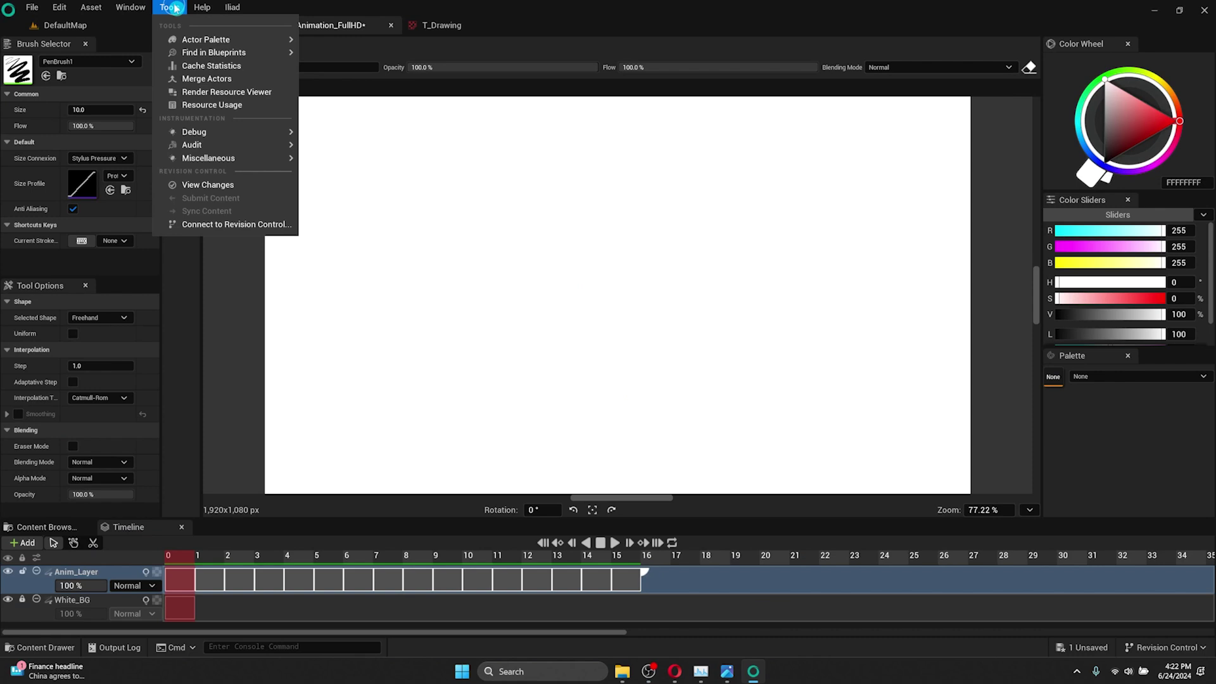
pyautogui.moveTo(225, 131)
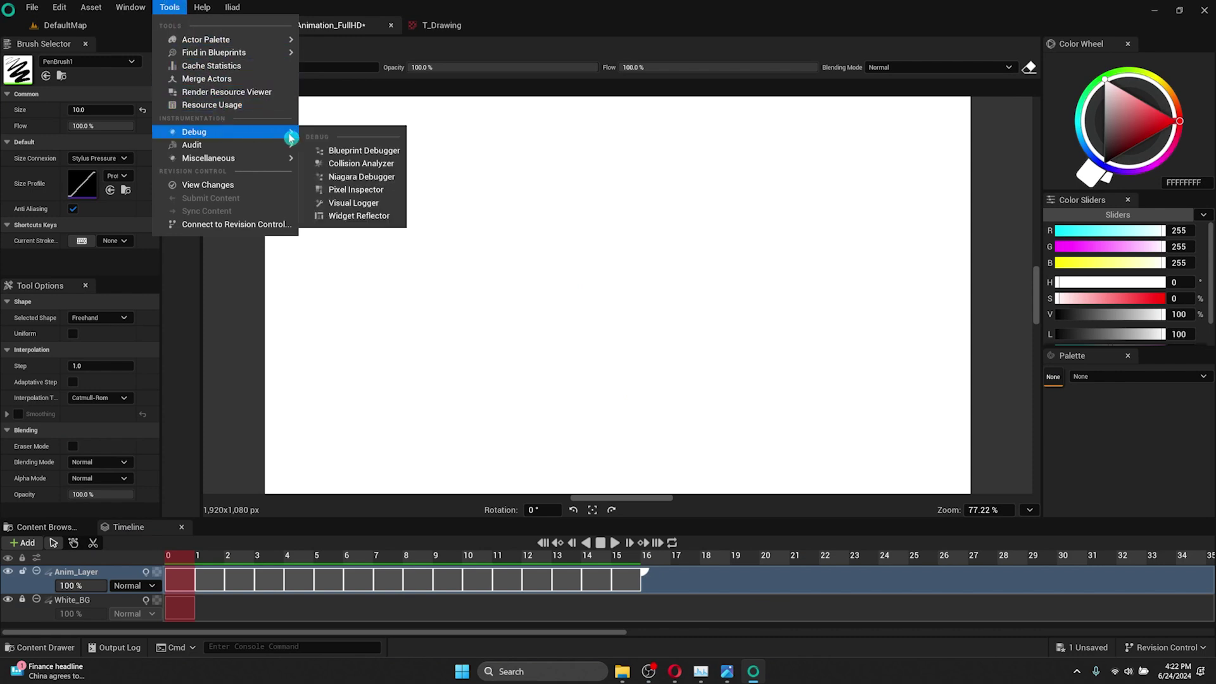
pyautogui.click(359, 216)
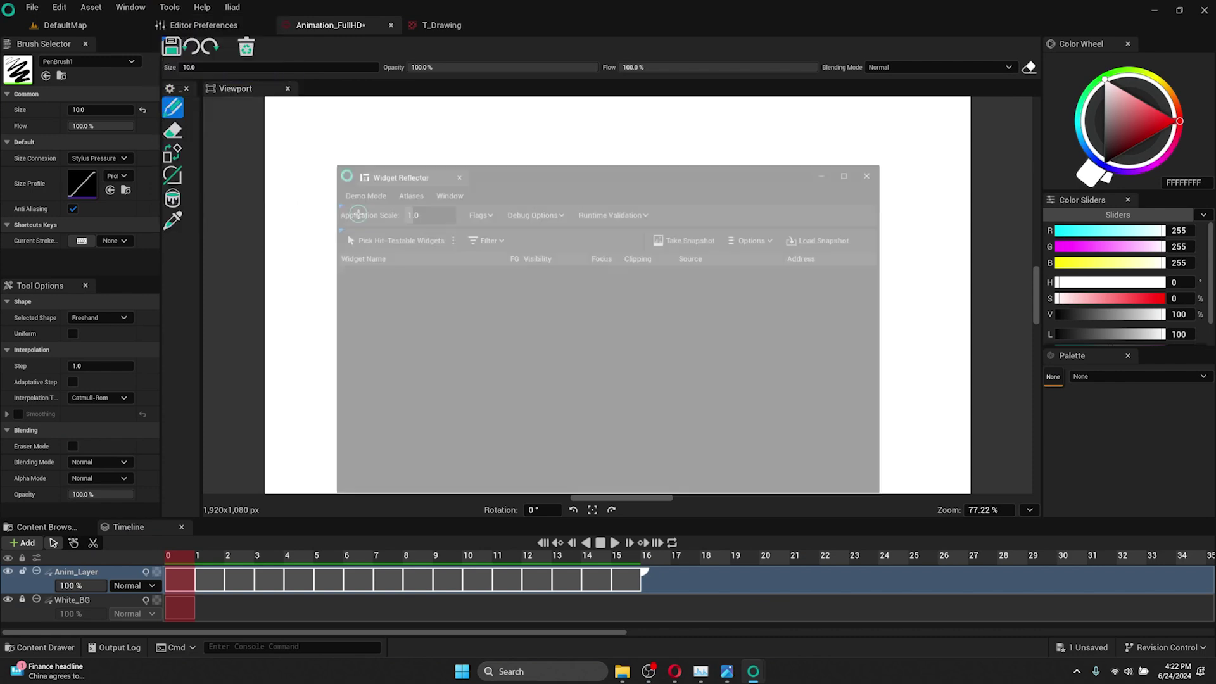
pyautogui.moveTo(387, 204)
pyautogui.mouseDown()
pyautogui.moveTo(409, 203)
pyautogui.moveTo(391, 213)
pyautogui.mouseUp()
pyautogui.click(894, 161)
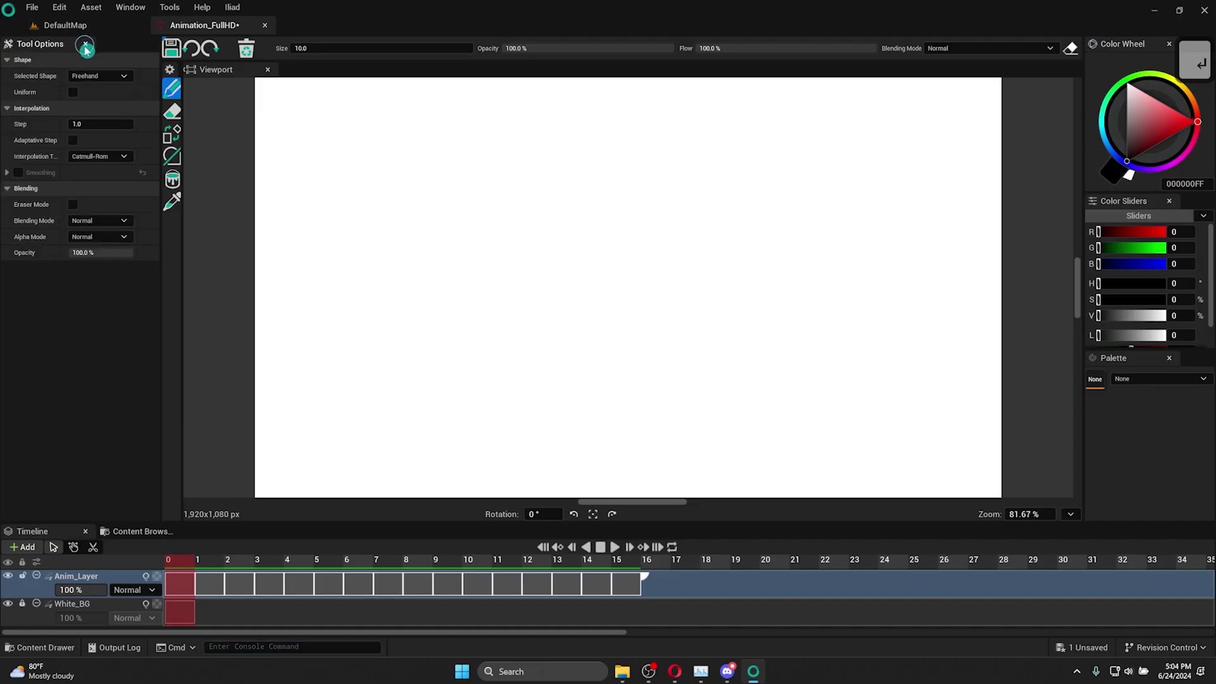
# Step: Close the Tool Options, Color Wheel, Color Sliders and Palette panels to free space around the canvas
pyautogui.click(85, 45)
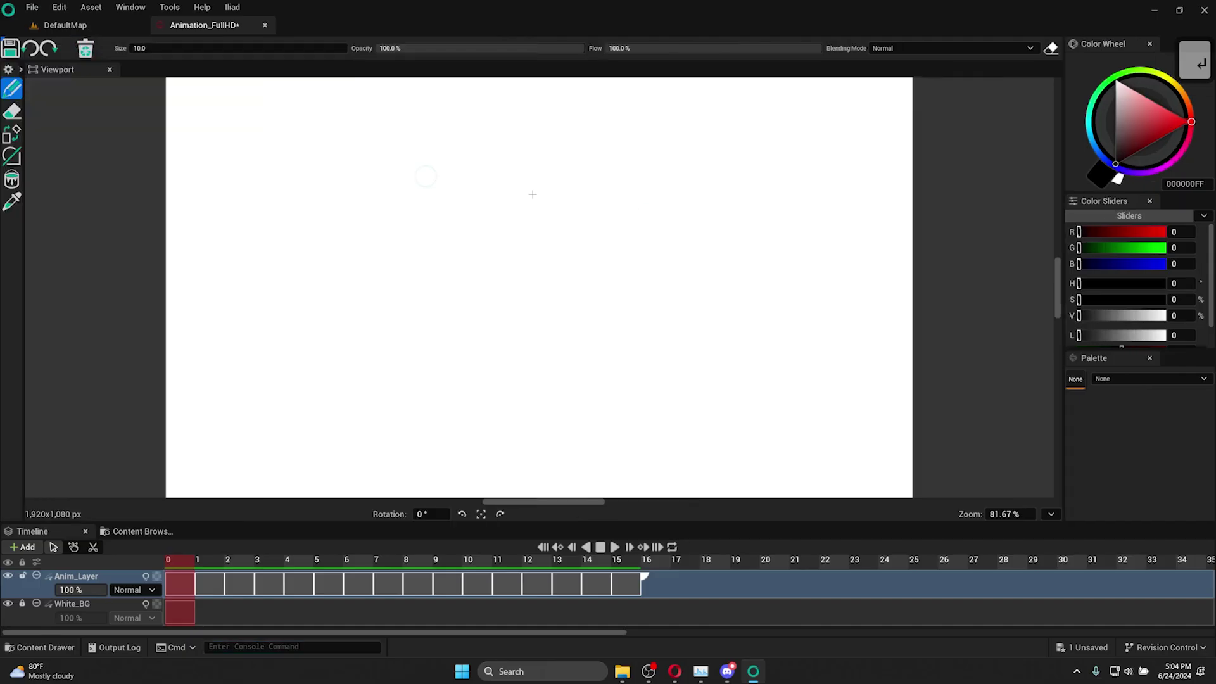
pyautogui.click(1152, 44)
pyautogui.click(1149, 43)
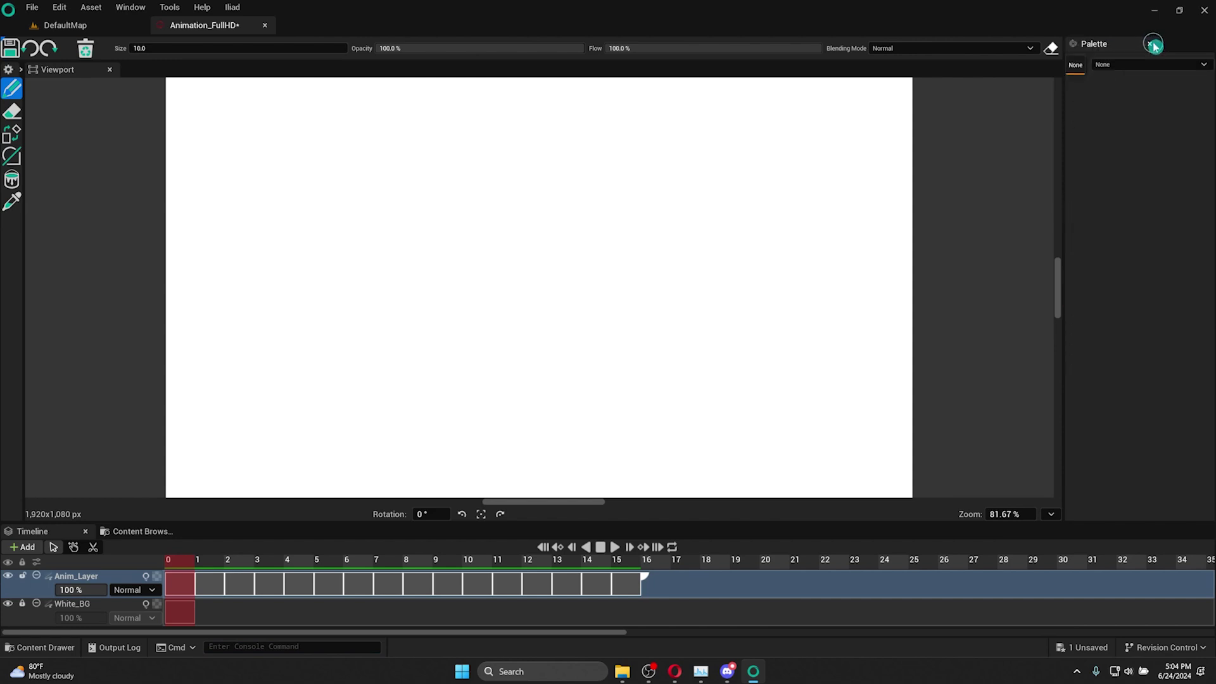
pyautogui.click(1150, 44)
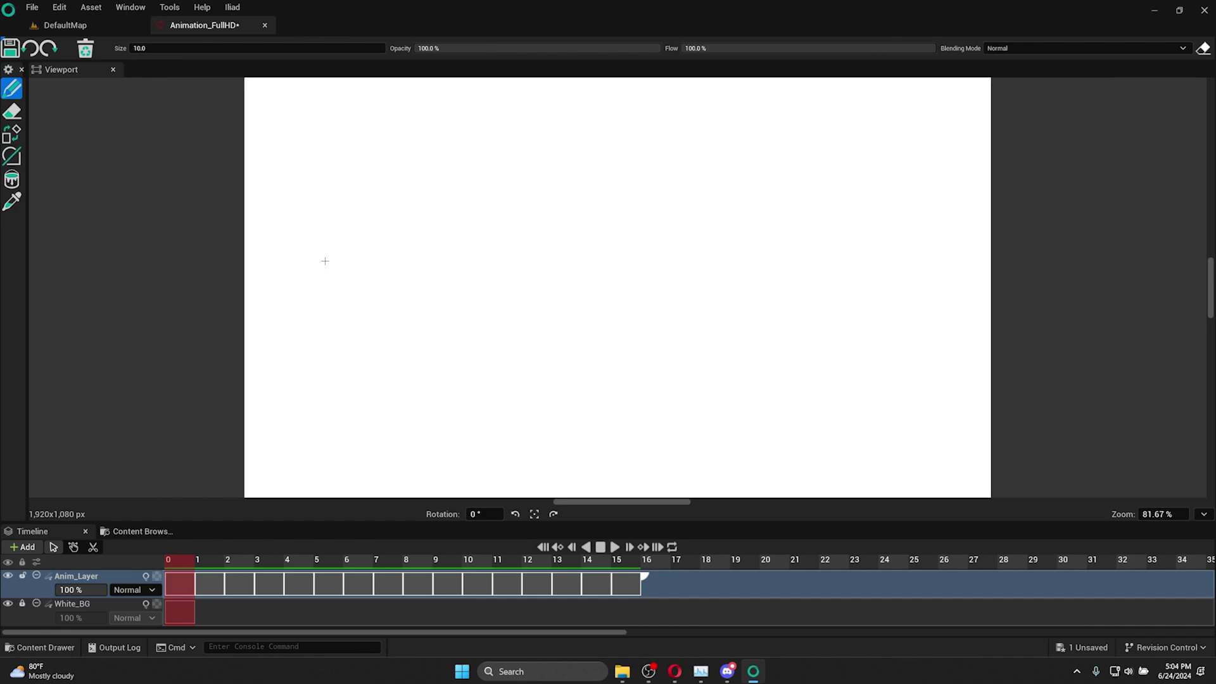
# Step: Detach the Animation_FullHD editor from the main window into its own window and maximize it
pyautogui.moveTo(205, 25); pyautogui.dragTo(253, 77)
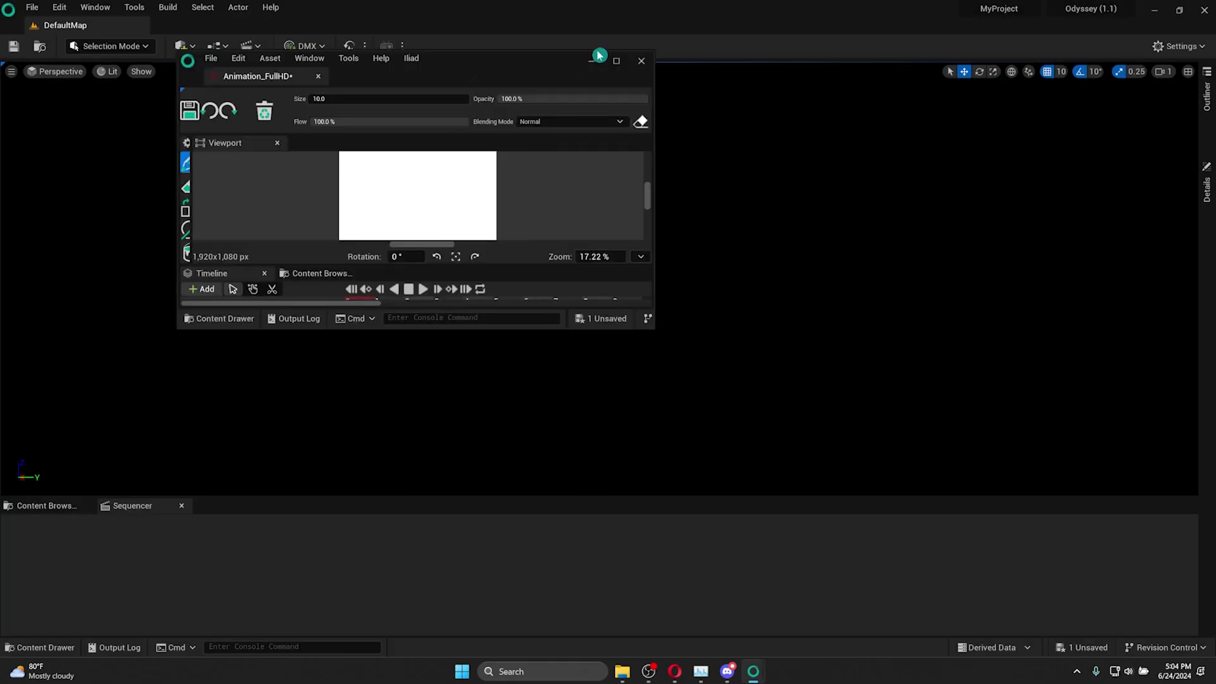
pyautogui.click(617, 61)
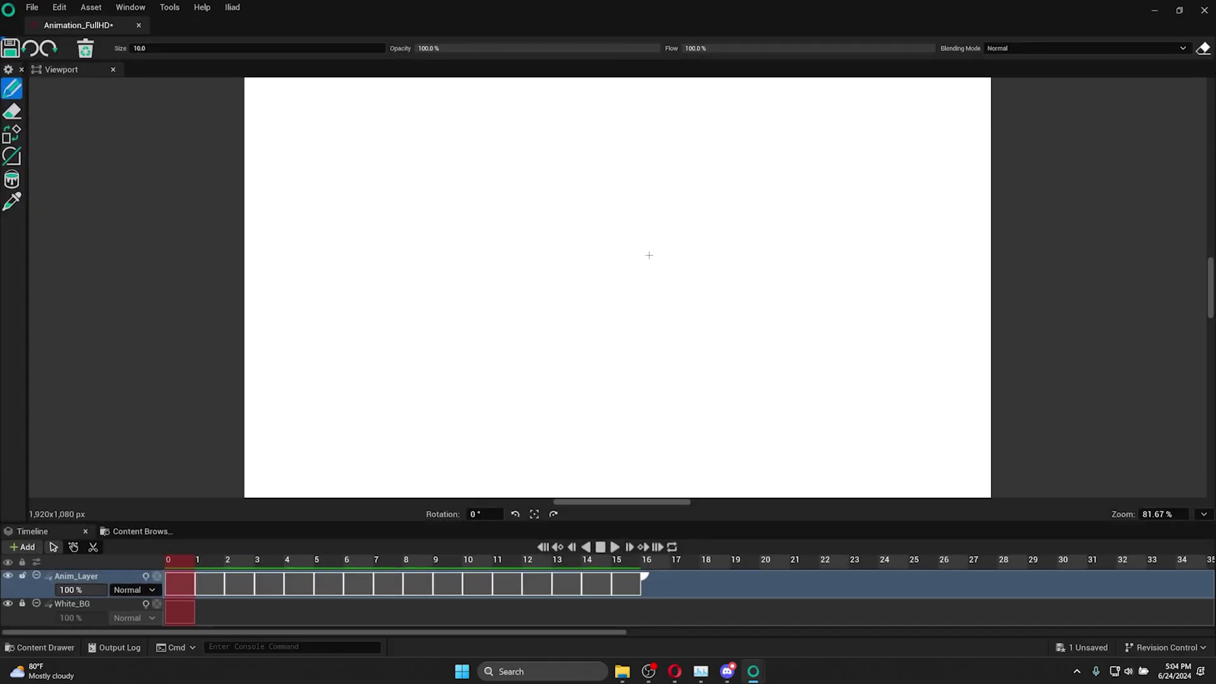
pyautogui.moveTo(193, 567)
pyautogui.mouseDown()
pyautogui.moveTo(421, 575)
pyautogui.moveTo(194, 570)
pyautogui.mouseUp()
# Step: Show the Color Wheel panel in the detached animation editor and dock it to the sidebar
pyautogui.click(138, 8)
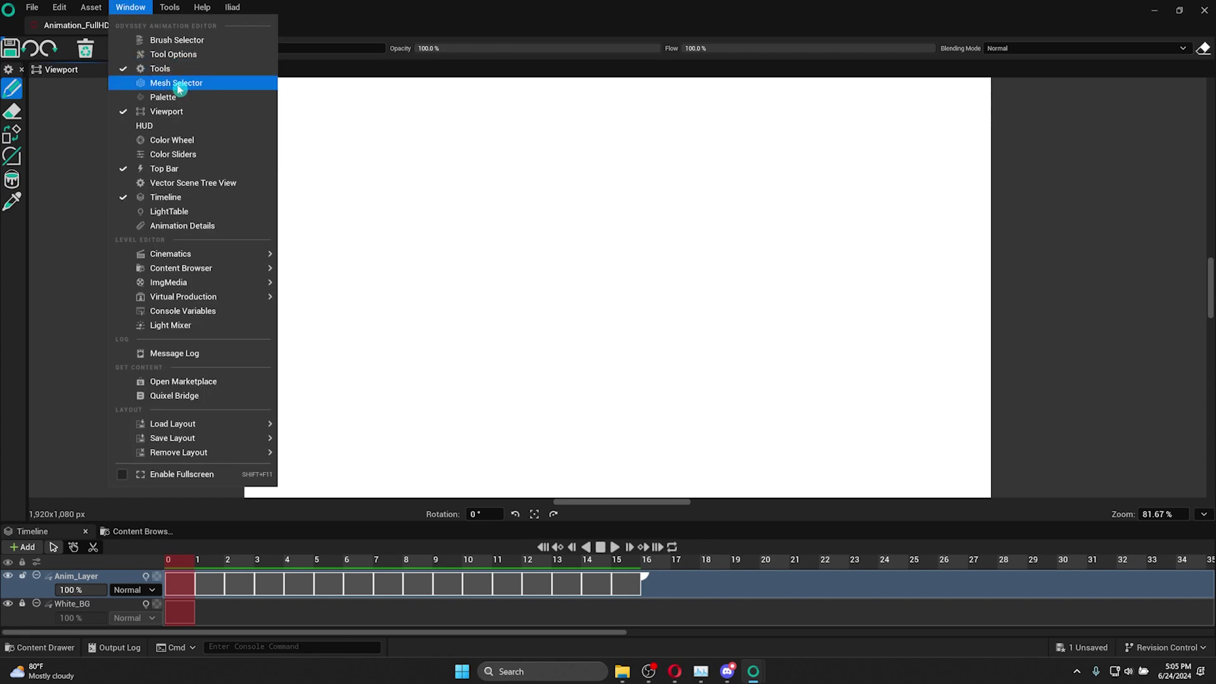
pyautogui.click(187, 140)
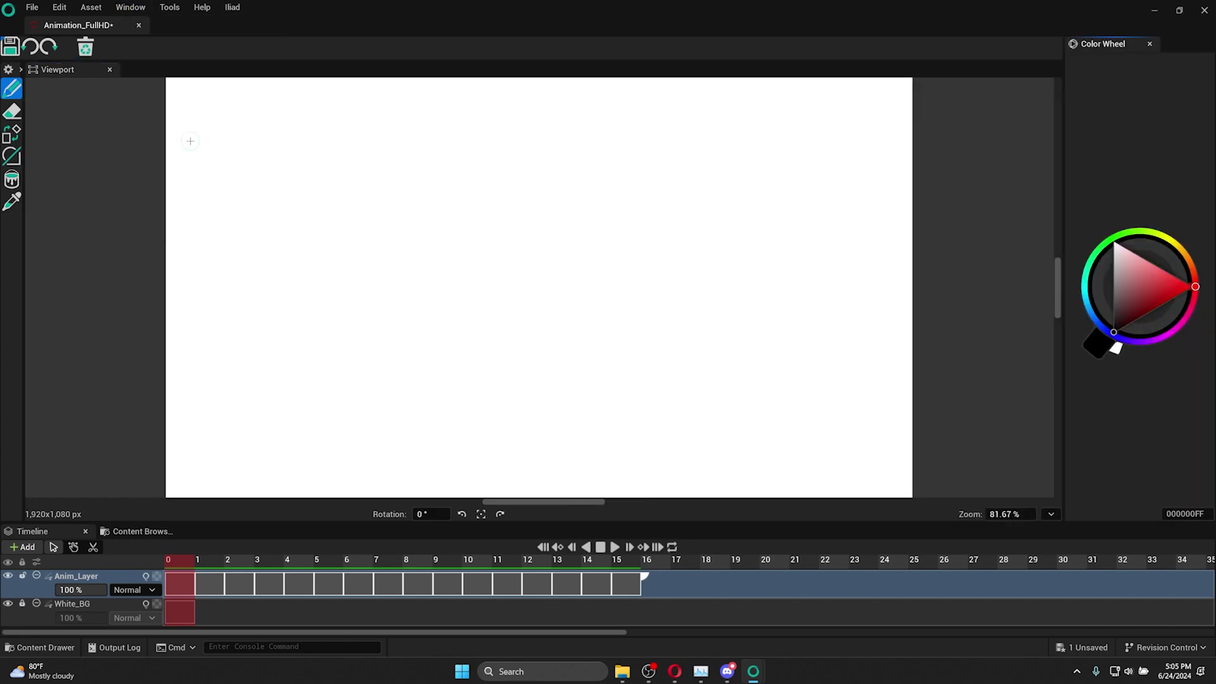
pyautogui.rightClick(1098, 47)
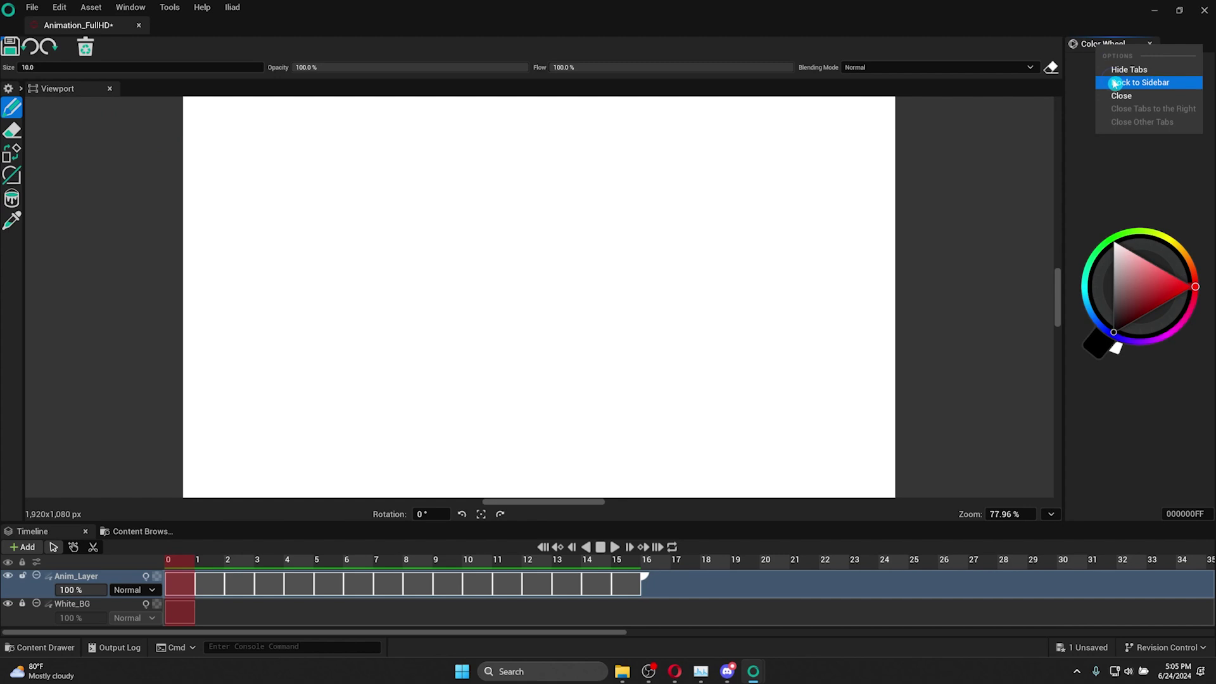
pyautogui.click(1113, 82)
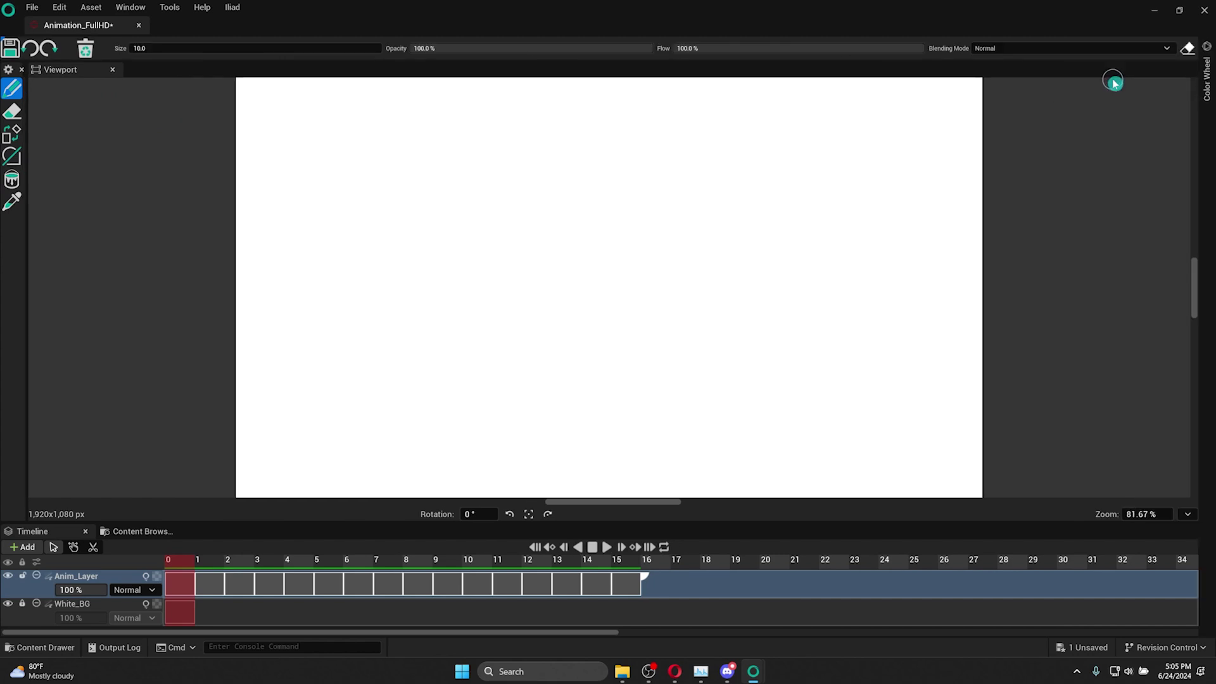
# Step: Show the Brush Selector panel in the animation editor and dock it to the sidebar
pyautogui.click(170, 7)
pyautogui.moveTo(131, 7)
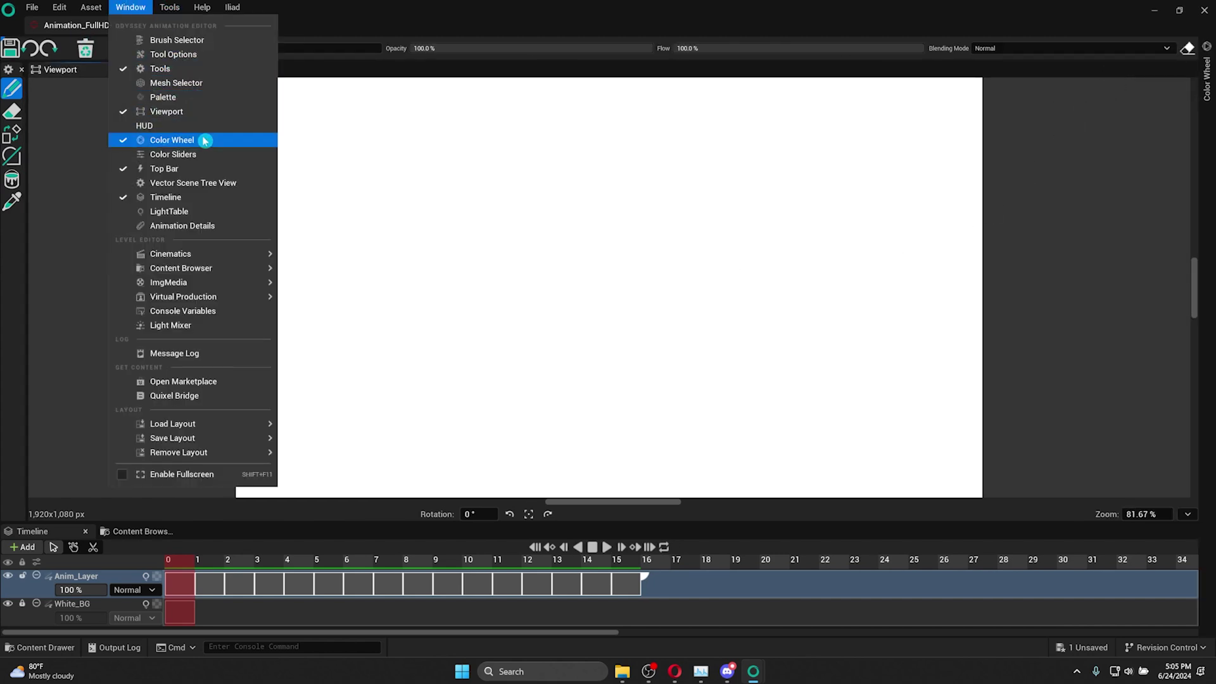
pyautogui.click(203, 40)
pyautogui.rightClick(47, 50)
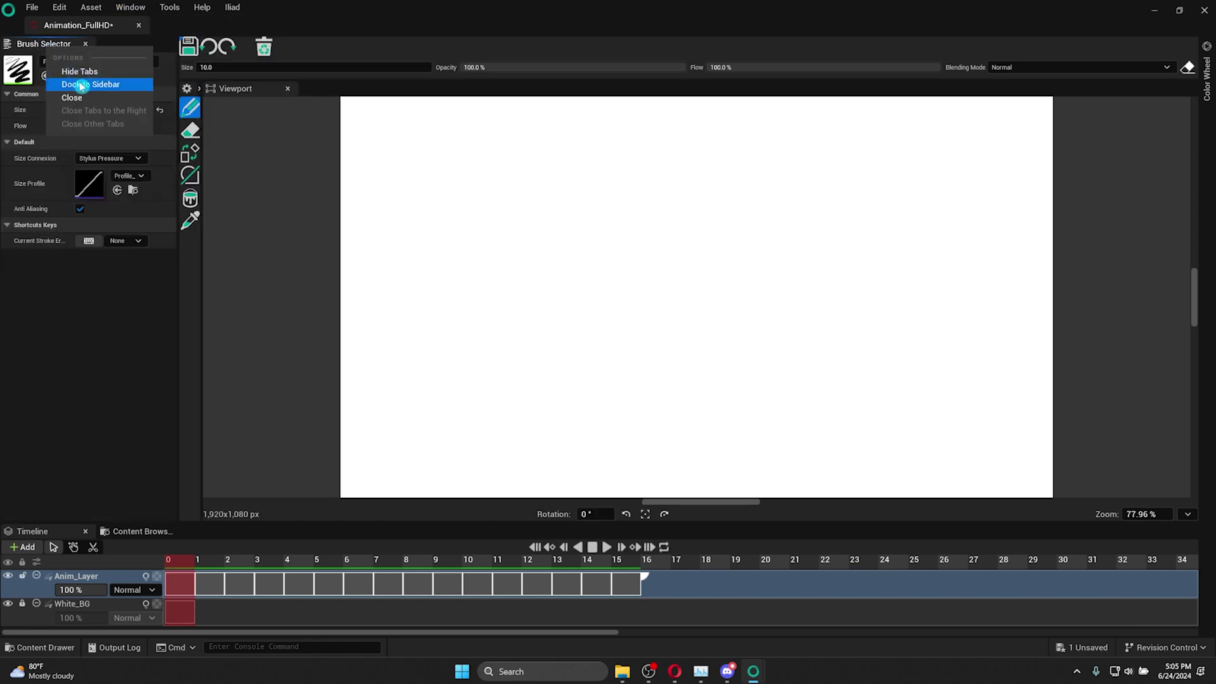
pyautogui.click(79, 84)
# Step: Expand the docked Brush Selector and Color Wheel panels from their sidebars to view them, and collapse them again
pyautogui.click(10, 76)
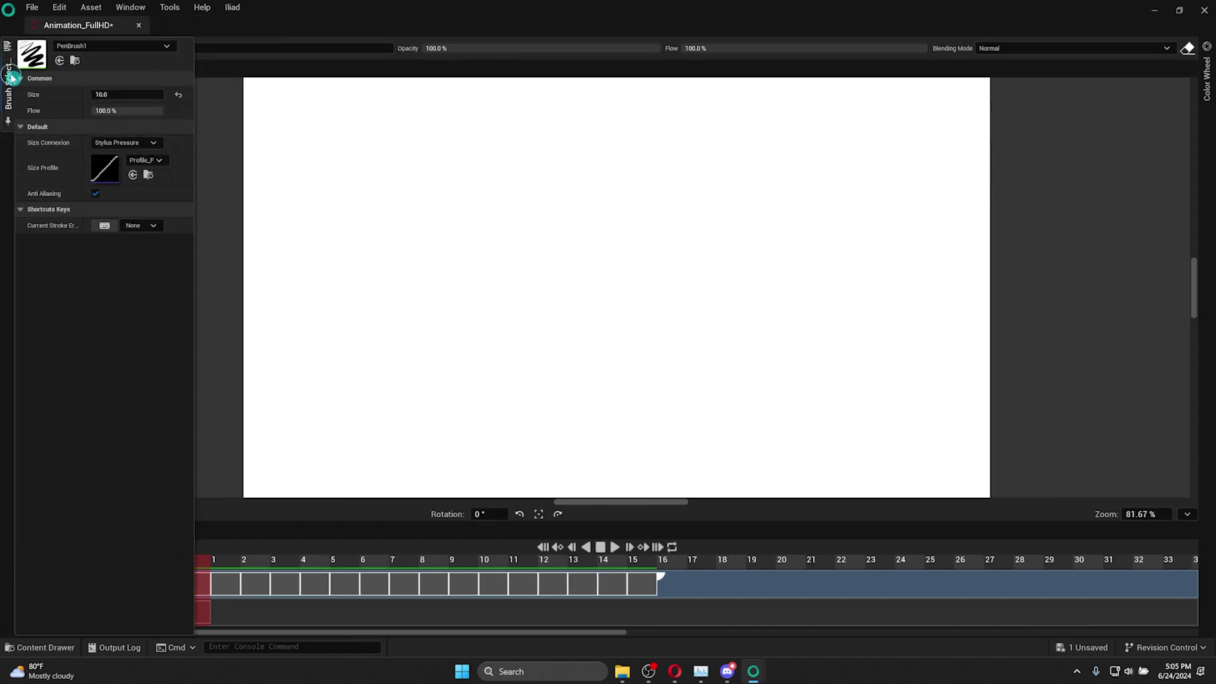
pyautogui.click(1208, 95)
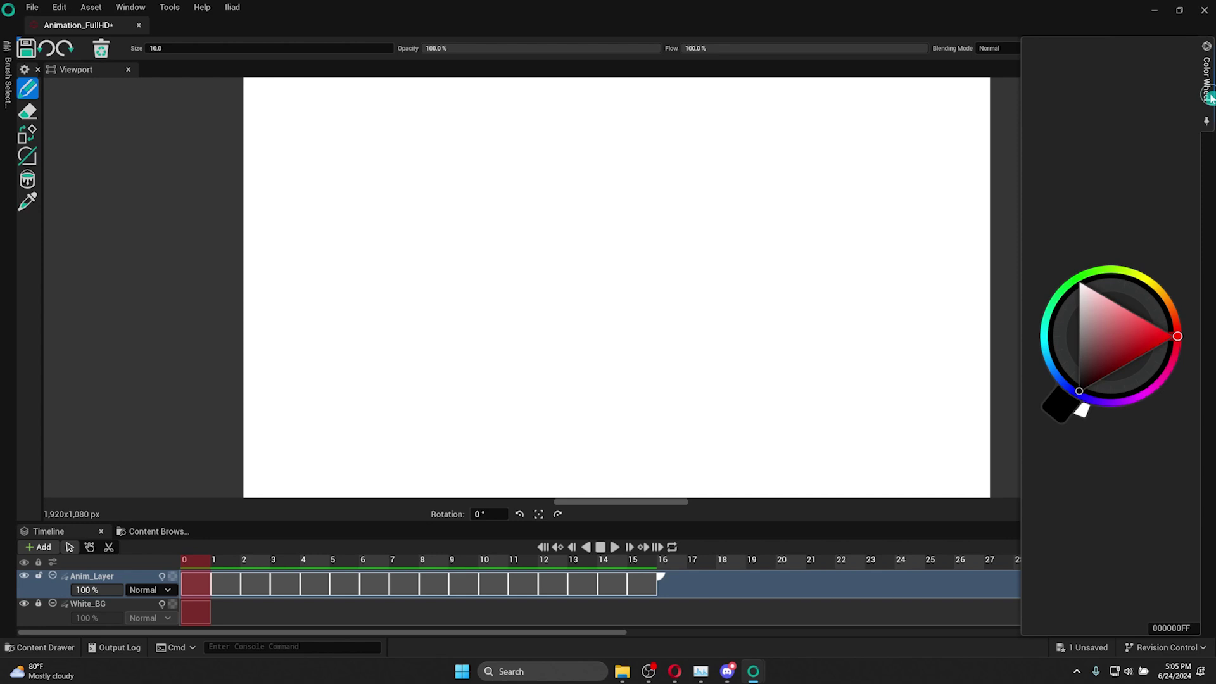
pyautogui.click(1207, 96)
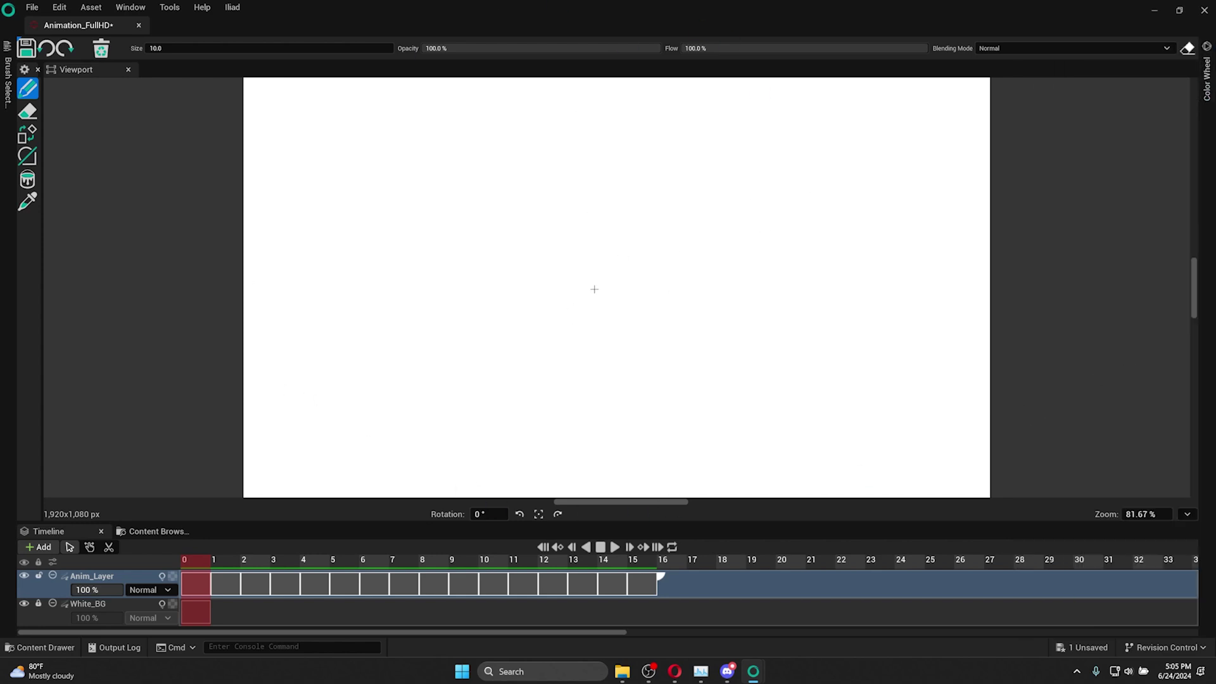
# Step: Bring the Brush Selector panel back into the layout and dock it to the sidebar again
pyautogui.click(130, 7)
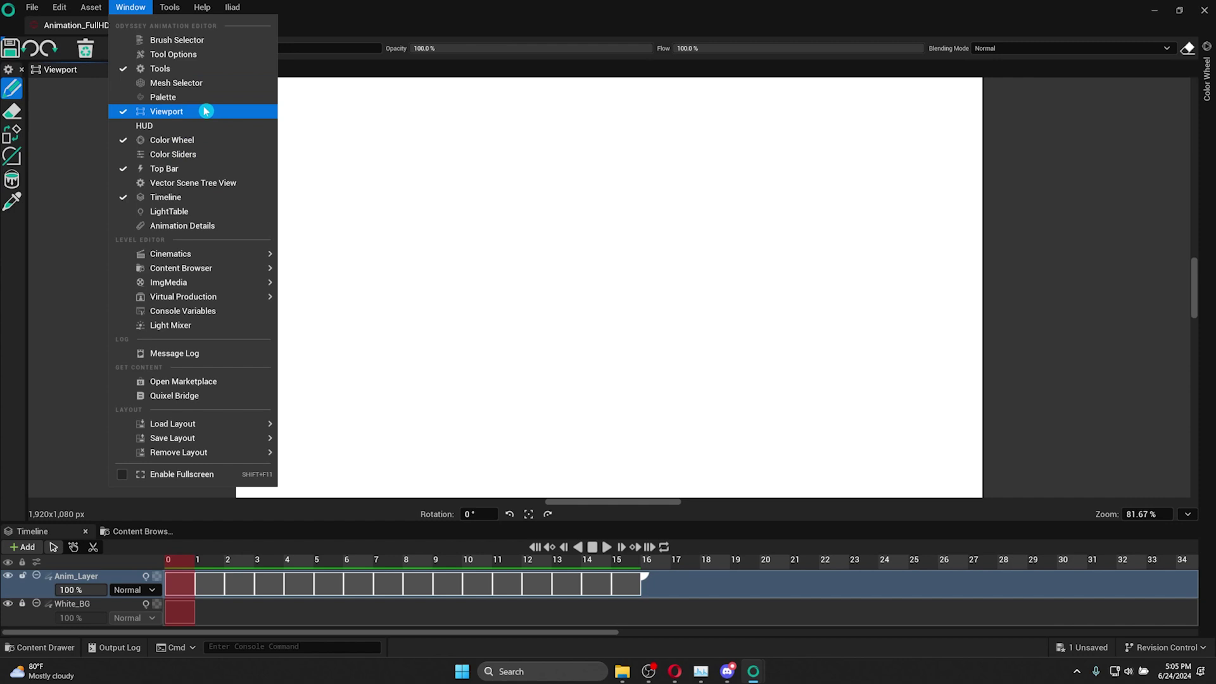
pyautogui.click(202, 41)
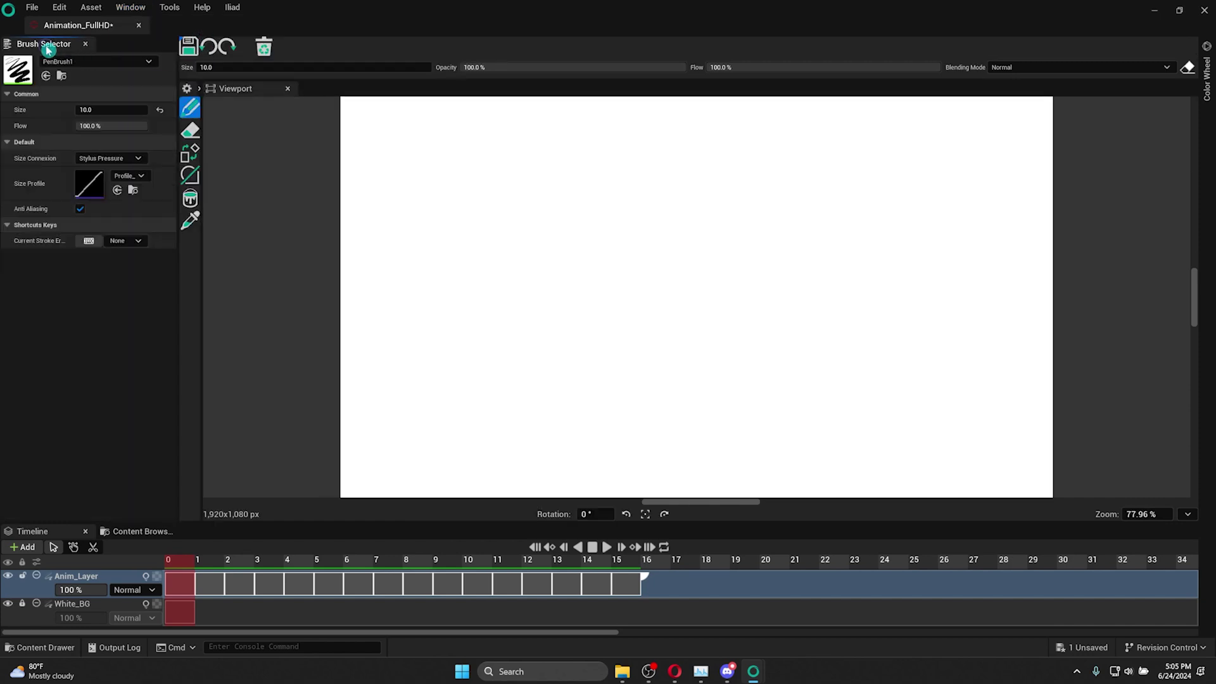
pyautogui.rightClick(51, 50)
pyautogui.click(80, 87)
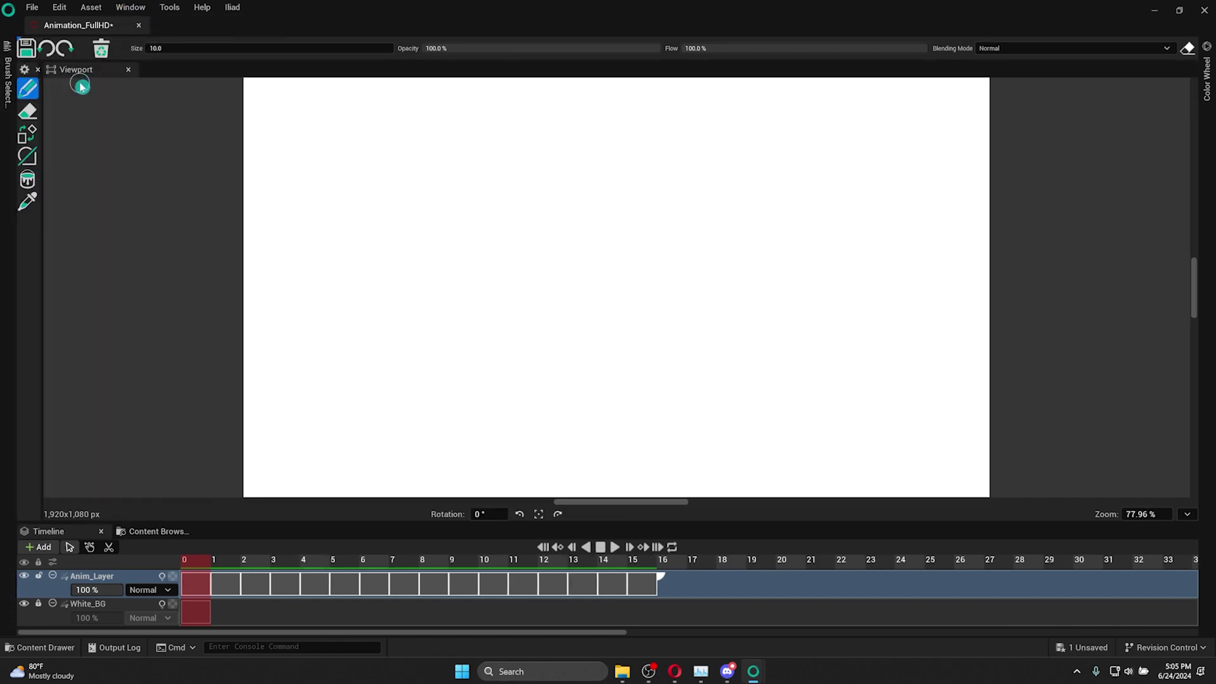
# Step: Check the sidebar-docked Brush Selector and Color Wheel by expanding each one, and leave both collapsed
pyautogui.click(10, 76)
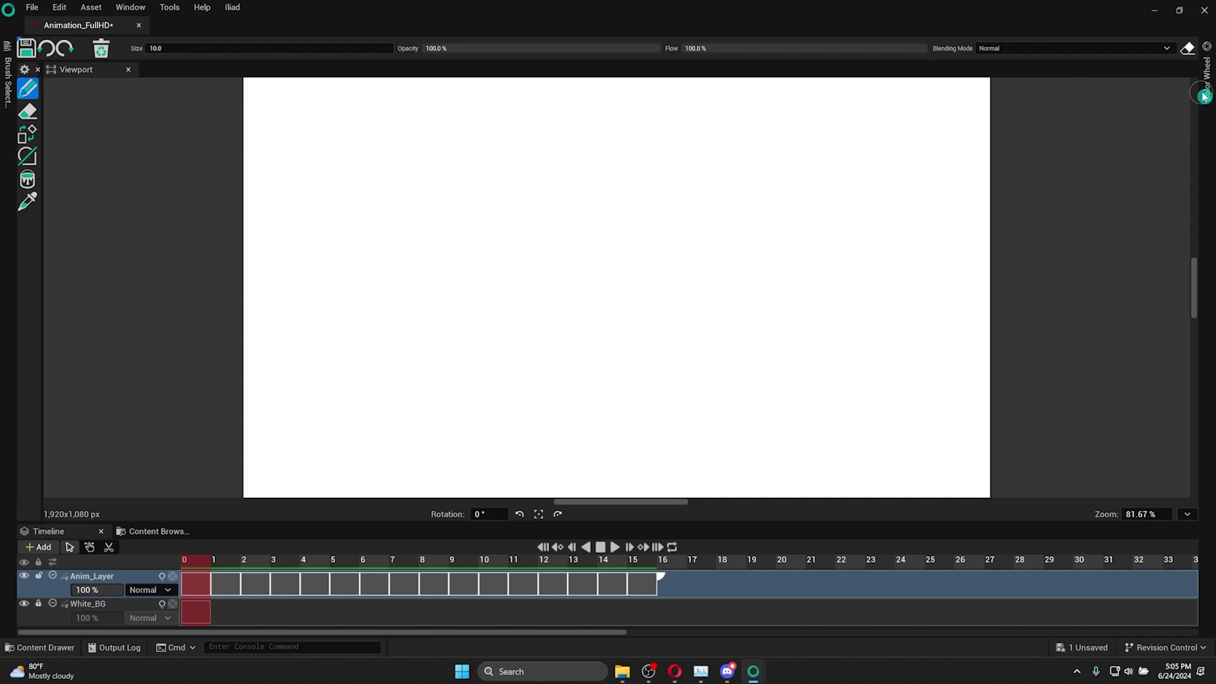
pyautogui.click(1206, 83)
pyautogui.click(1207, 96)
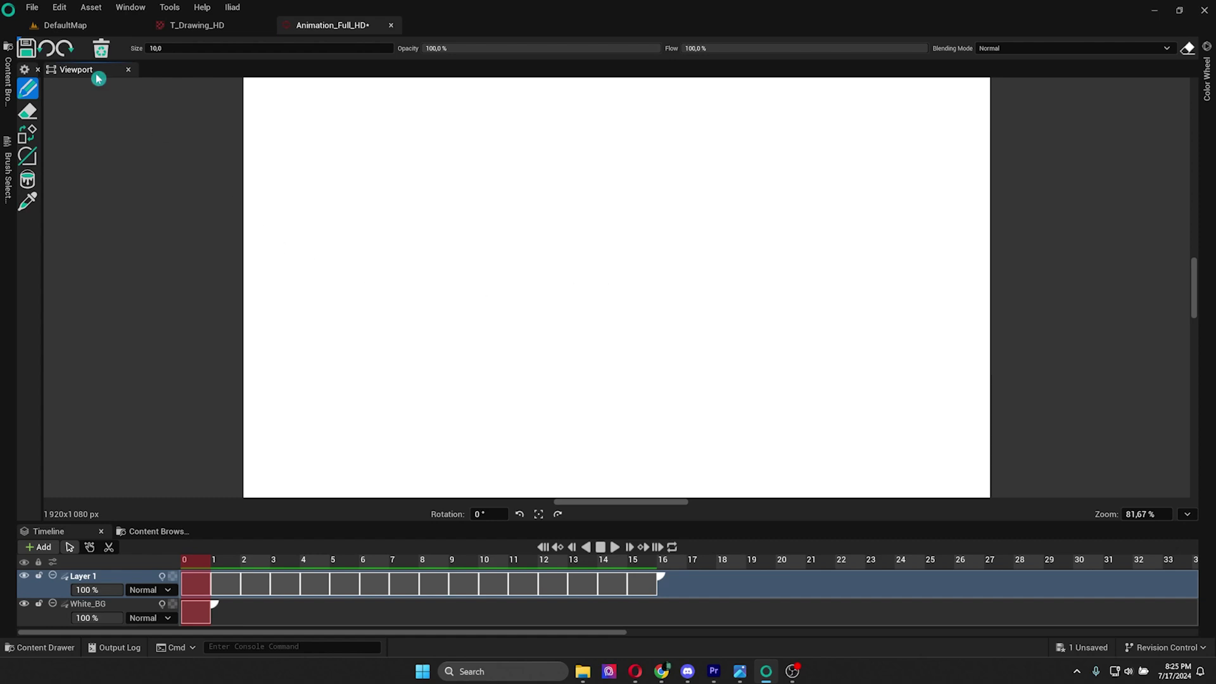
# Step: Set the Editor Language to Japanese (日本語) in the Region & Language section of Editor Preferences and close the preferences
pyautogui.click(59, 7)
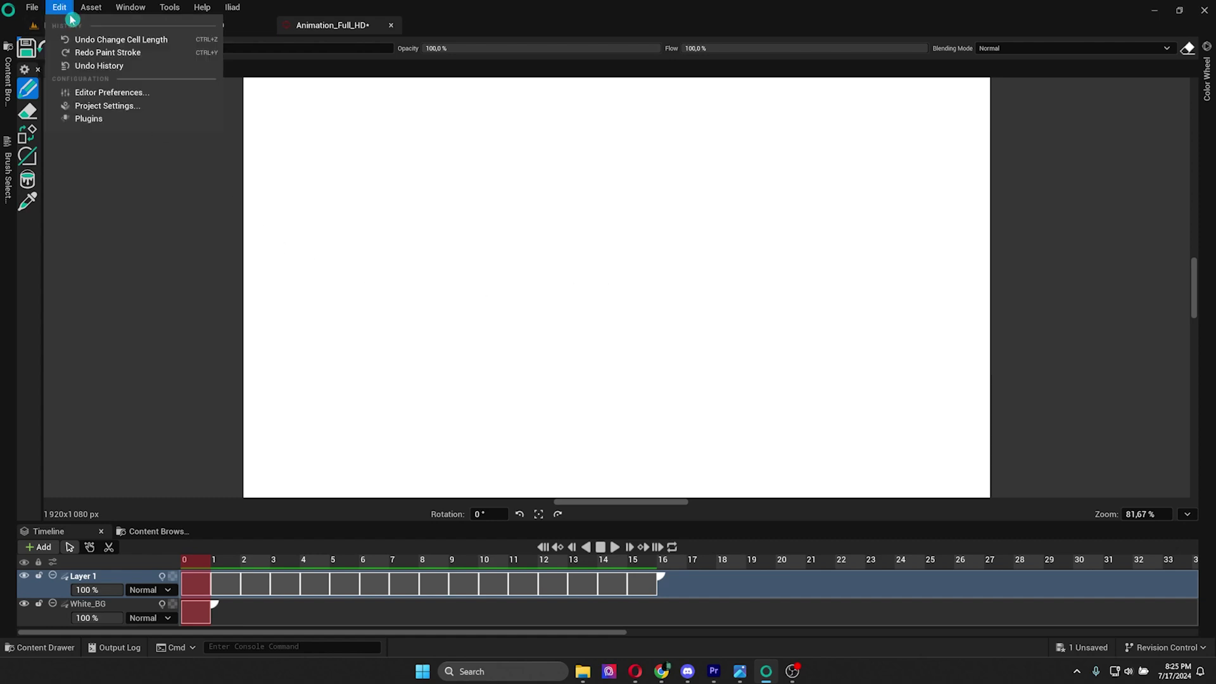
pyautogui.click(110, 95)
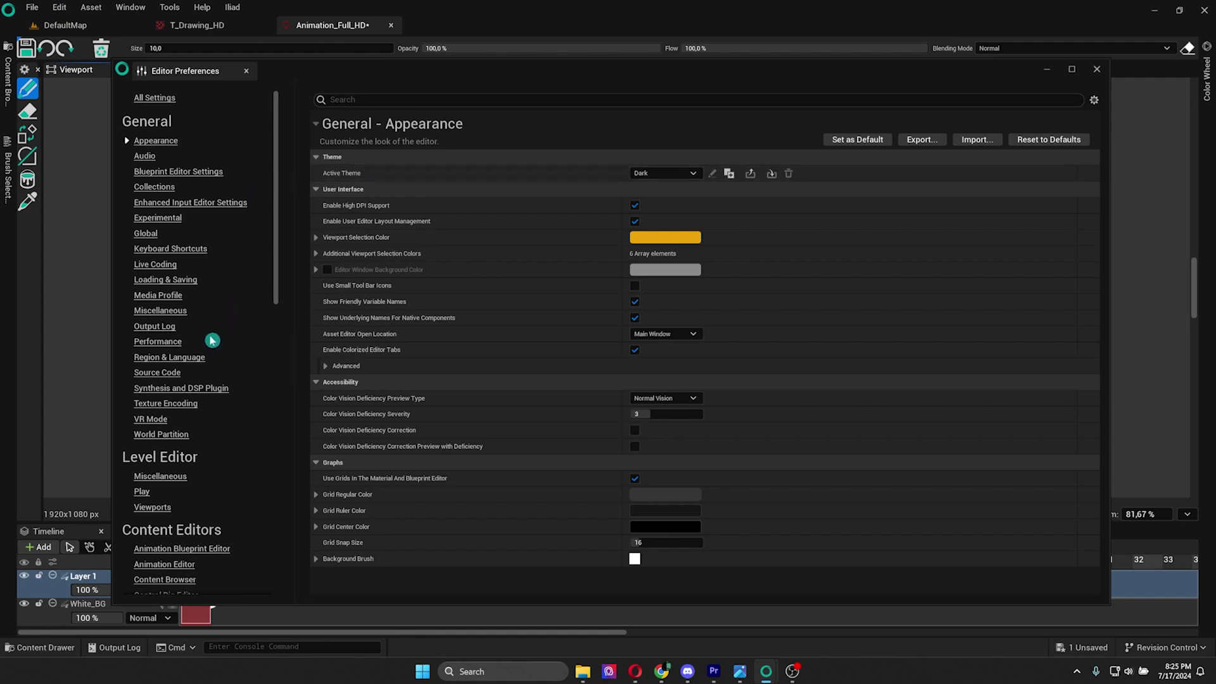
pyautogui.click(196, 357)
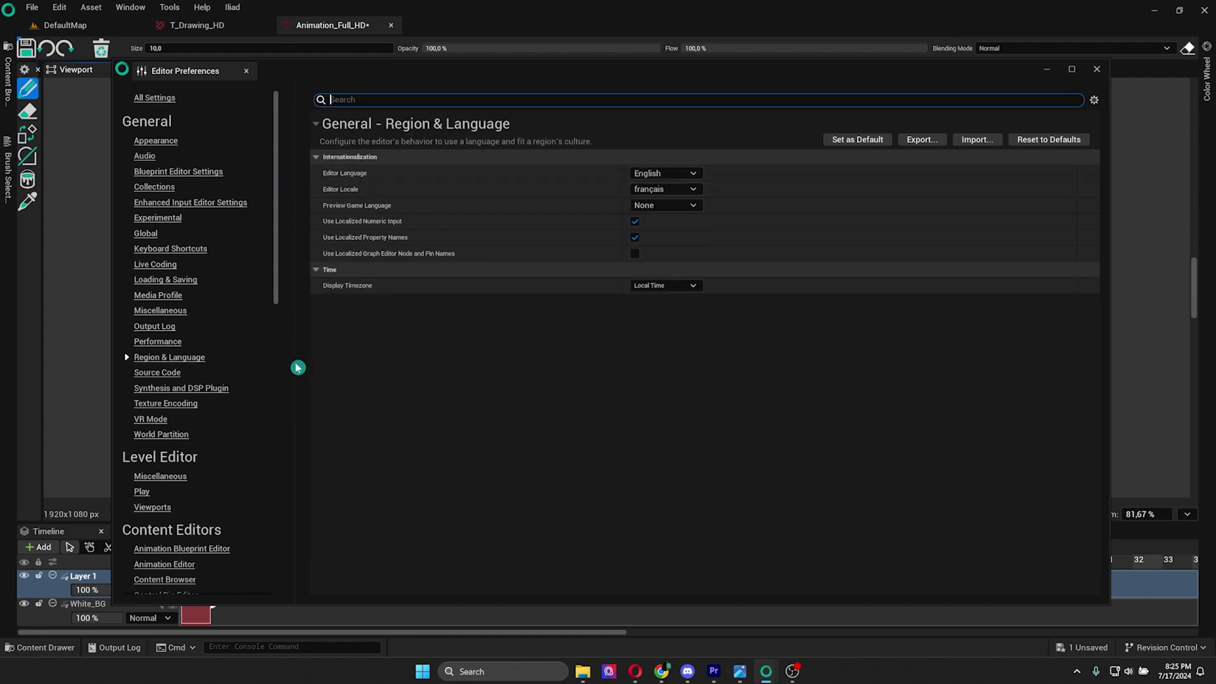
pyautogui.click(679, 174)
pyautogui.click(683, 215)
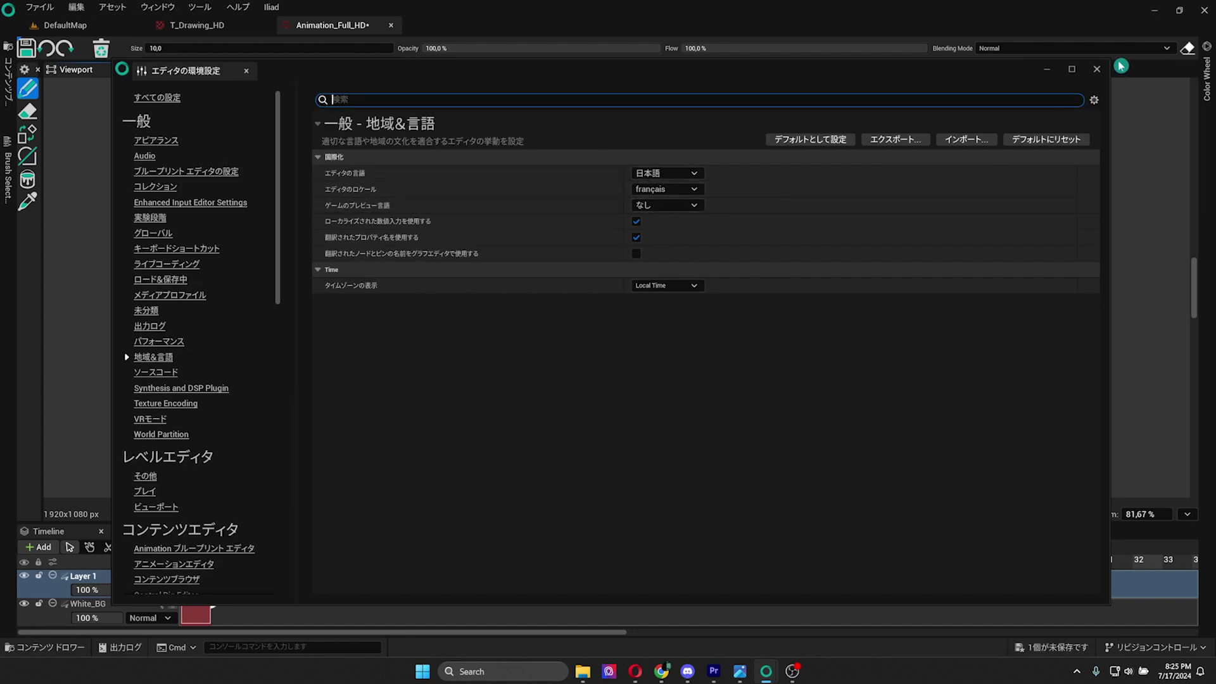
pyautogui.click(1096, 68)
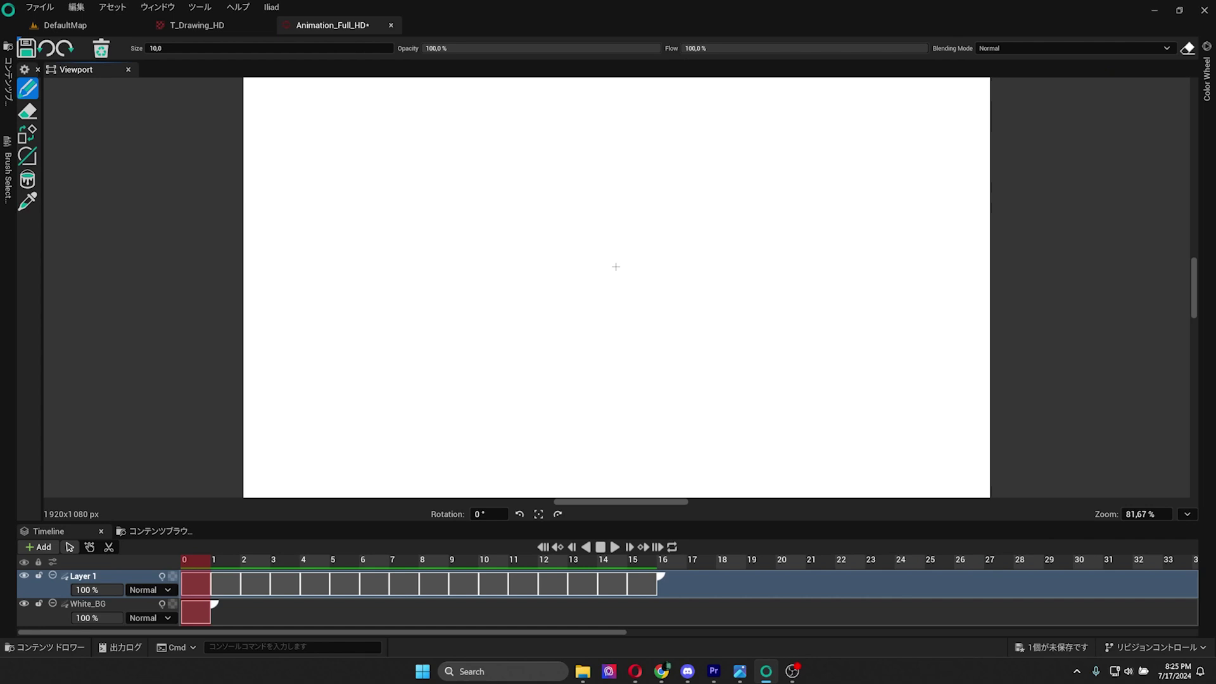
# Step: Switch the Editor Language back to English in the Region & Language preferences and close the preferences window
pyautogui.click(76, 7)
pyautogui.click(125, 93)
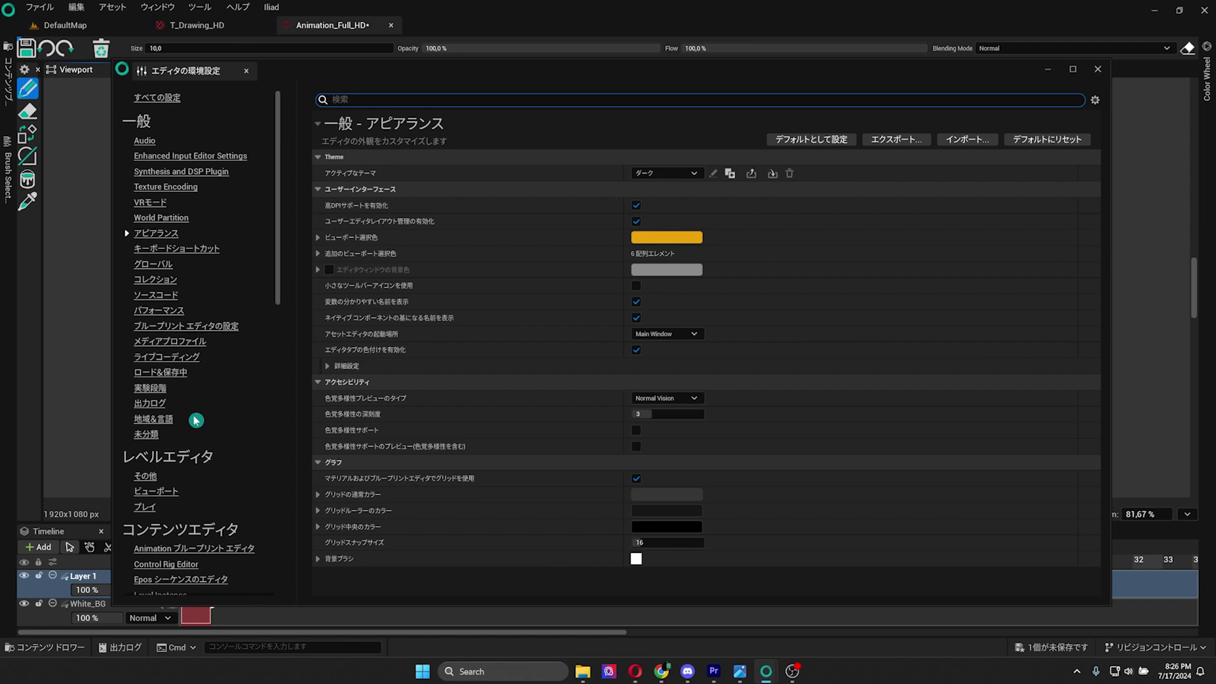
pyautogui.click(154, 419)
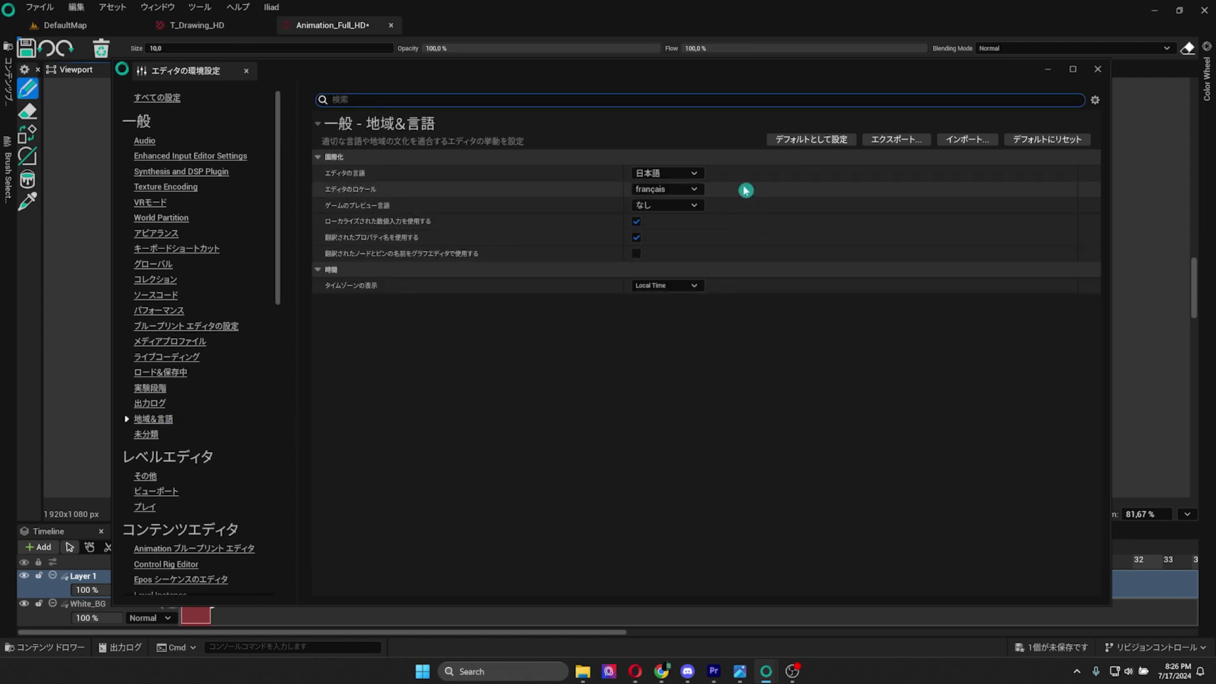
pyautogui.click(666, 173)
pyautogui.click(678, 217)
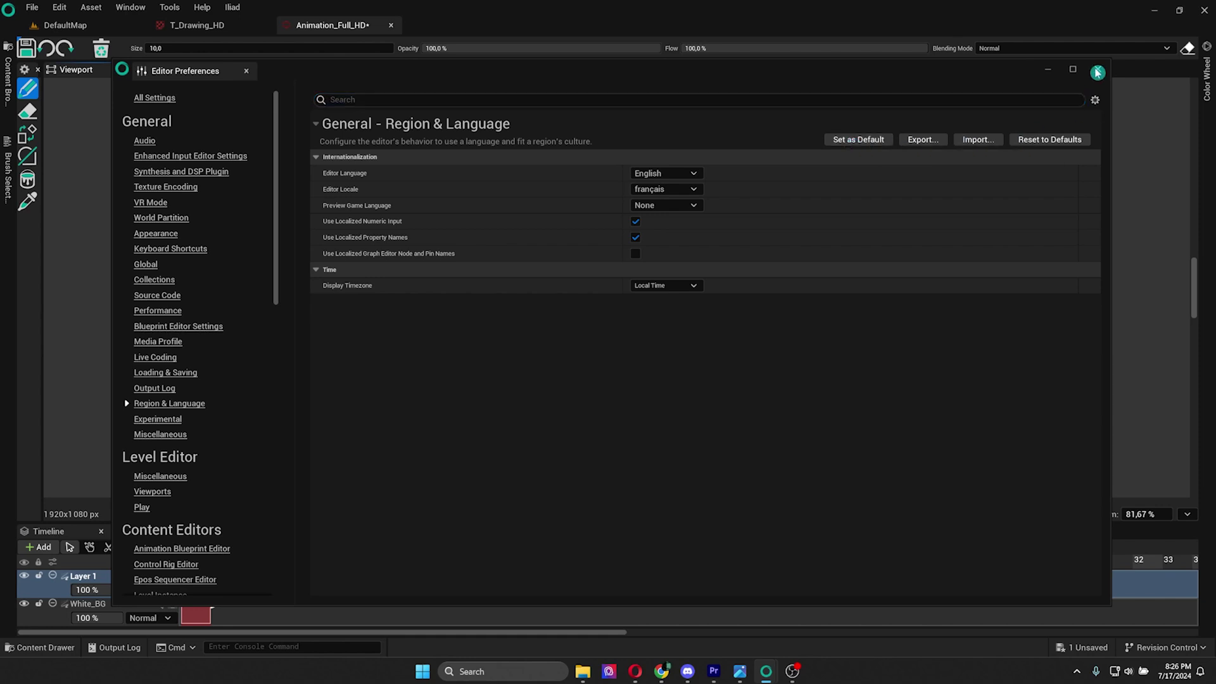
pyautogui.click(1097, 68)
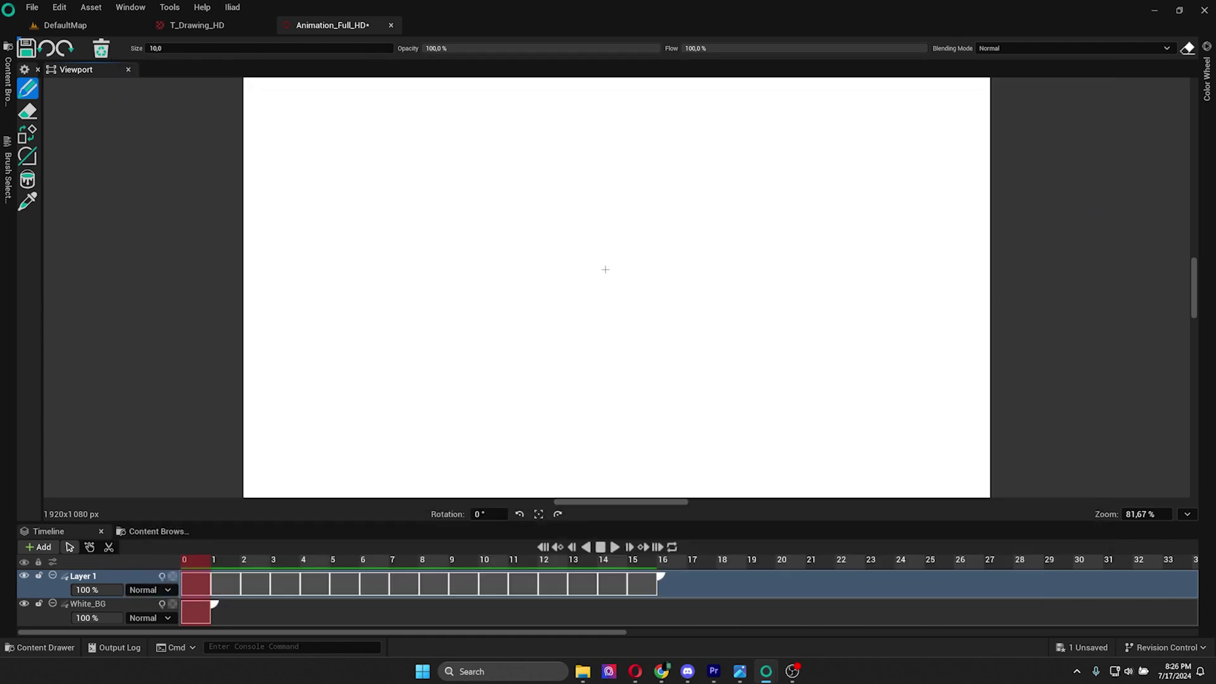